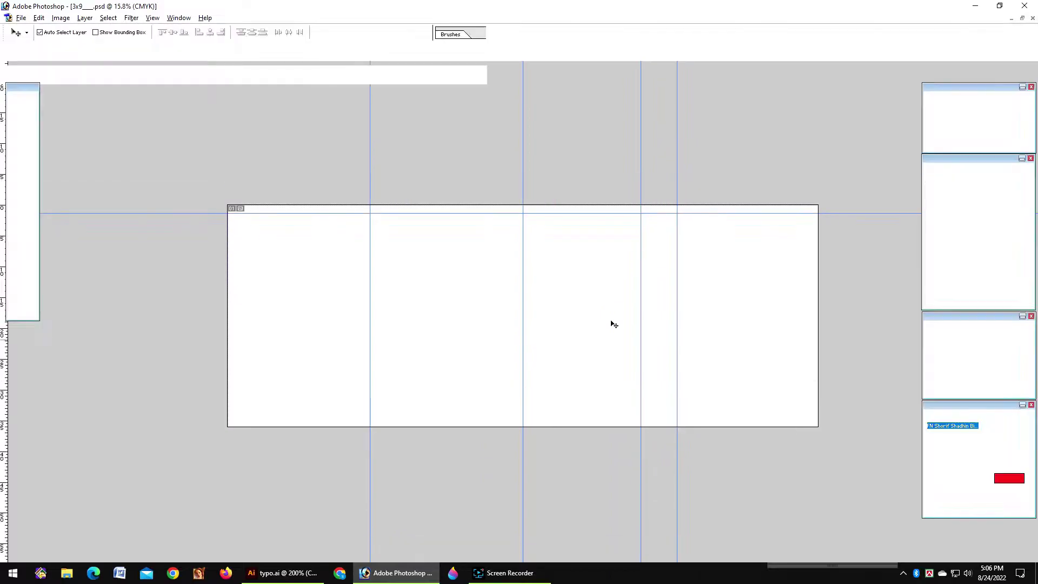
Open the waving portrait file PM-11.psd.png from the pm img folder.
{"action": "key", "text": "Tab"}
{"action": "scroll", "coordinate": [612, 324], "scroll_direction": "up", "scroll_amount": 7}
{"action": "scroll", "coordinate": [615, 325], "scroll_direction": "down", "scroll_amount": 1}
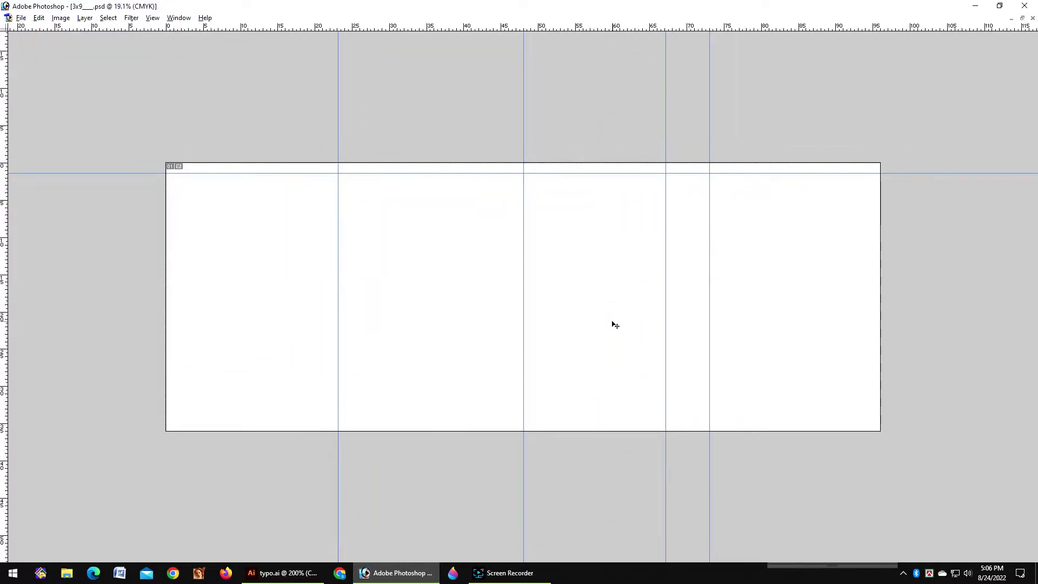
{"action": "key", "text": "ctrl+o"}
{"action": "left_click", "coordinate": [226, 29]}
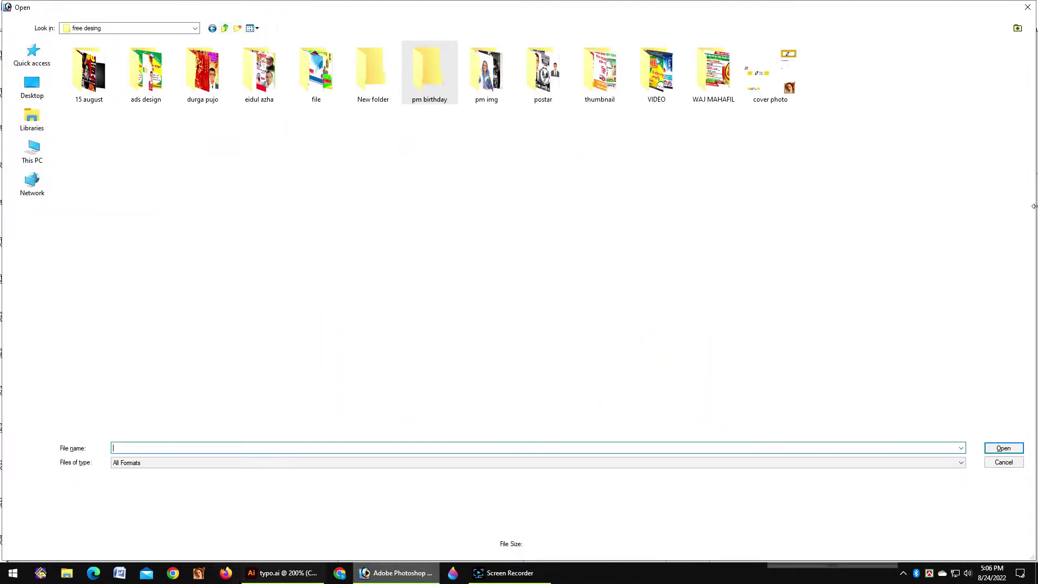
{"action": "double_click", "coordinate": [496, 66]}
{"action": "double_click", "coordinate": [147, 71]}
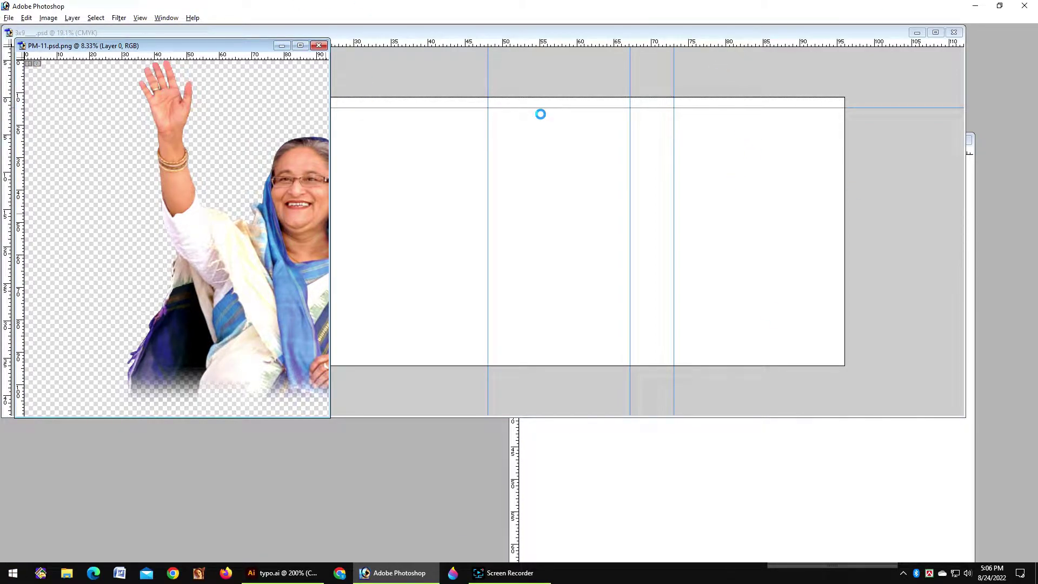
Bring the waving portrait into the 3x9 banner, scale it down and place it at the banner's right end.
{"action": "scroll", "coordinate": [696, 217], "scroll_direction": "down", "scroll_amount": 10}
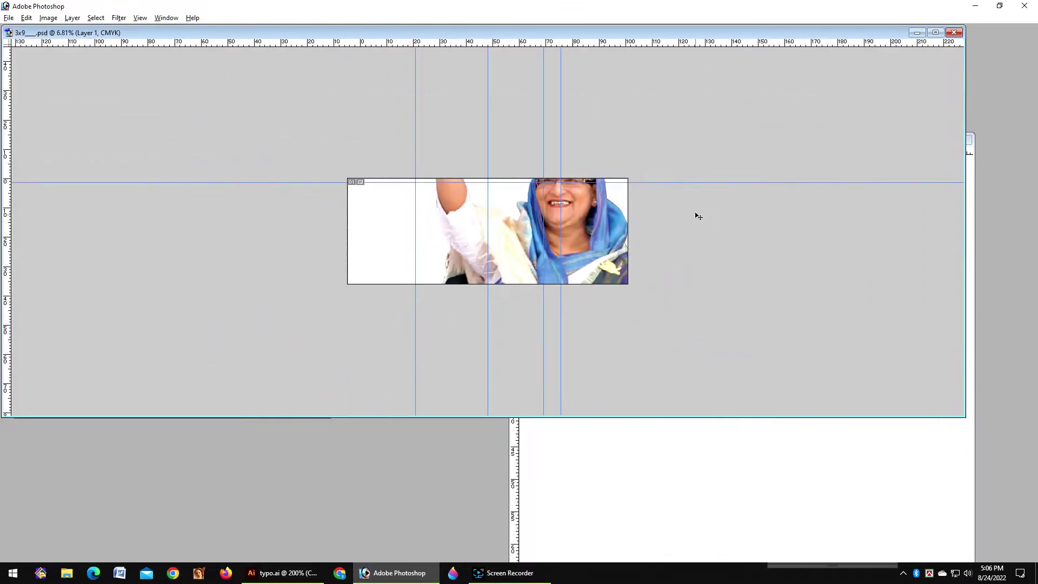
{"action": "key", "text": "ctrl+t"}
{"action": "left_click_drag", "start_coordinate": [562, 294], "coordinate": [561, 245]}
{"action": "key", "text": "ctrl+plus"}
{"action": "key", "text": "ctrl+plus"}
{"action": "key", "text": "ctrl+plus"}
{"action": "left_click_drag", "start_coordinate": [622, 303], "coordinate": [628, 274]}
{"action": "key", "text": "ctrl+plus"}
{"action": "key", "text": "ctrl+plus"}
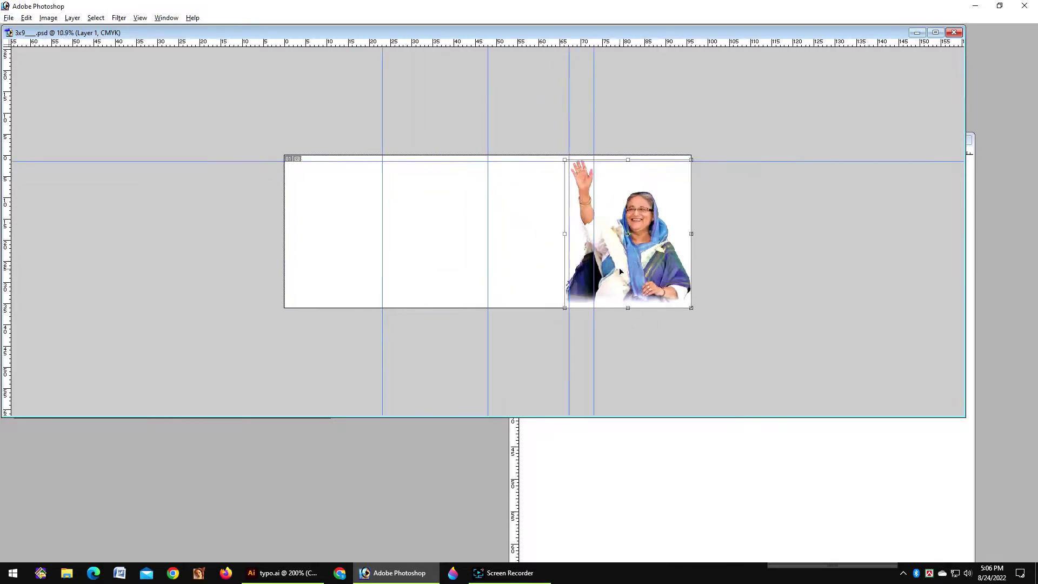
Fine-tune the portrait so it nearly fills the banner's height and lines up with the banner's right edge.
{"action": "key", "text": "alt"}
{"action": "left_click", "coordinate": [611, 120]}
{"action": "left_click_drag", "start_coordinate": [609, 115], "coordinate": [607, 113]}
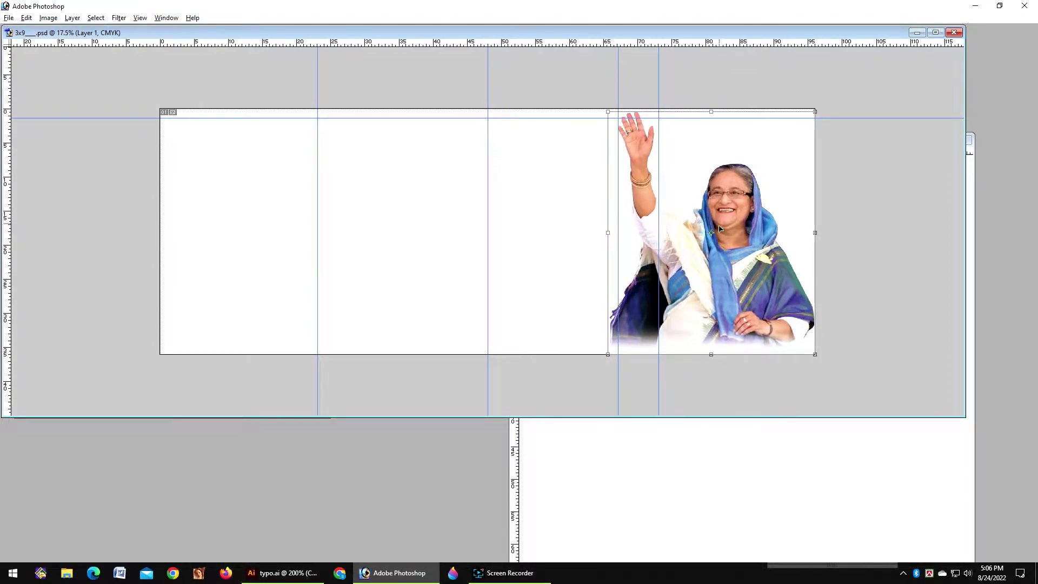
{"action": "left_click_drag", "start_coordinate": [714, 231], "coordinate": [715, 233]}
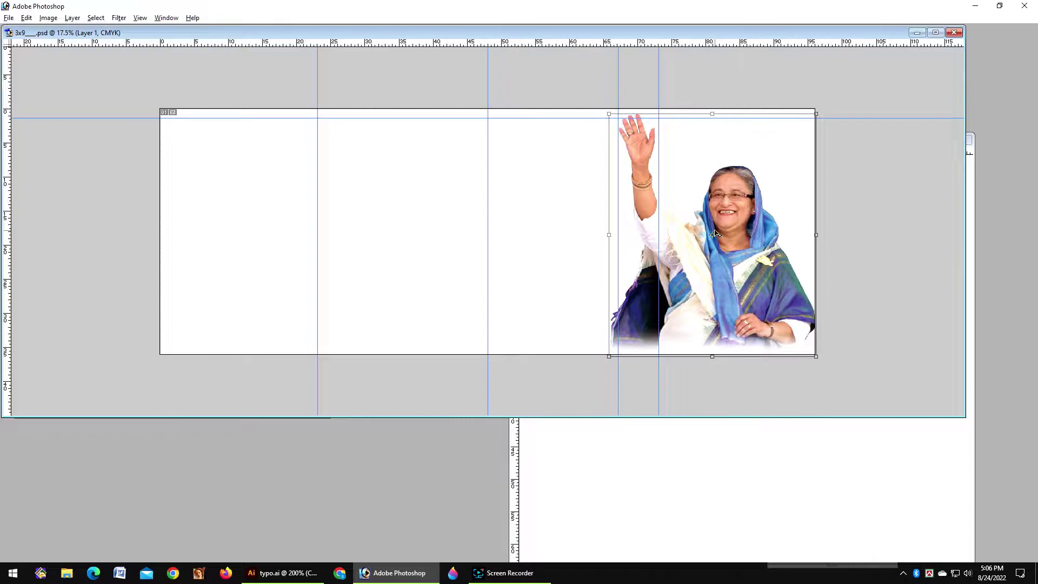
{"action": "key", "text": "Left"}
{"action": "key", "text": "Left"}
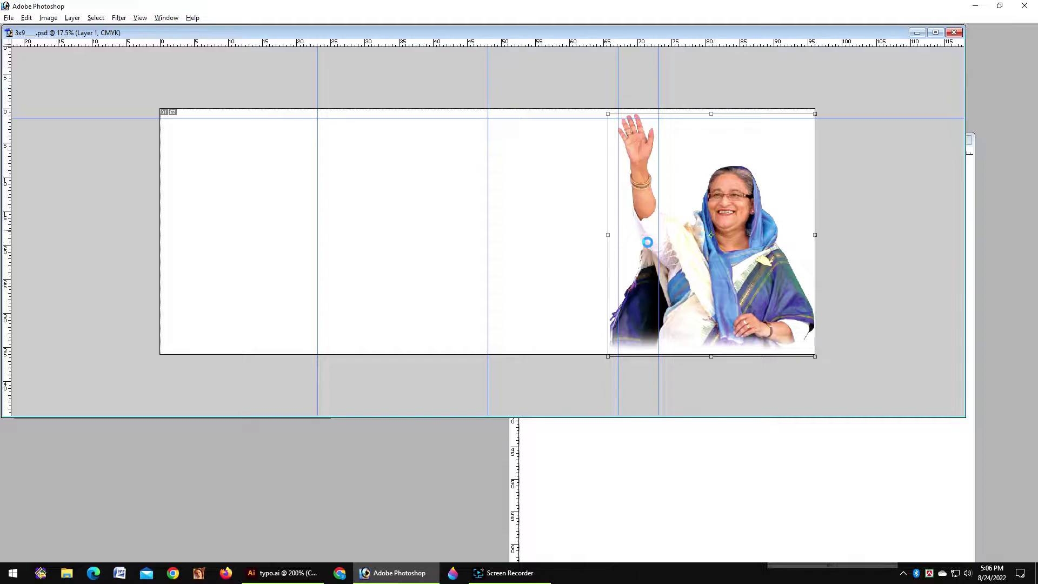
Select a strip about 61 by 5 ruler units in the banner's bottom-left corner and fill it with red on a new layer.
{"action": "key", "text": "Tab"}
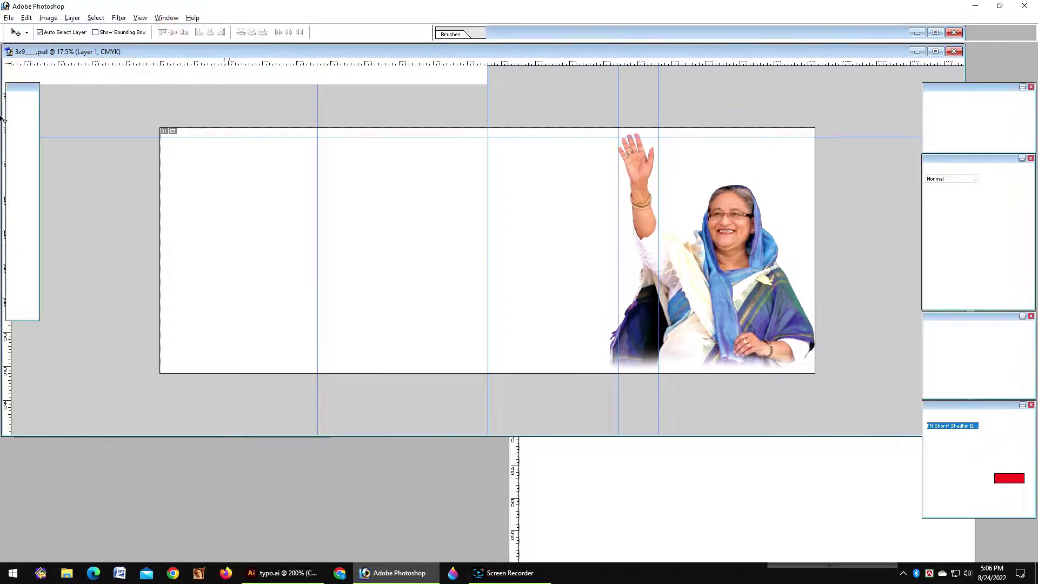
{"action": "left_click", "coordinate": [14, 113]}
{"action": "key", "text": "Tab"}
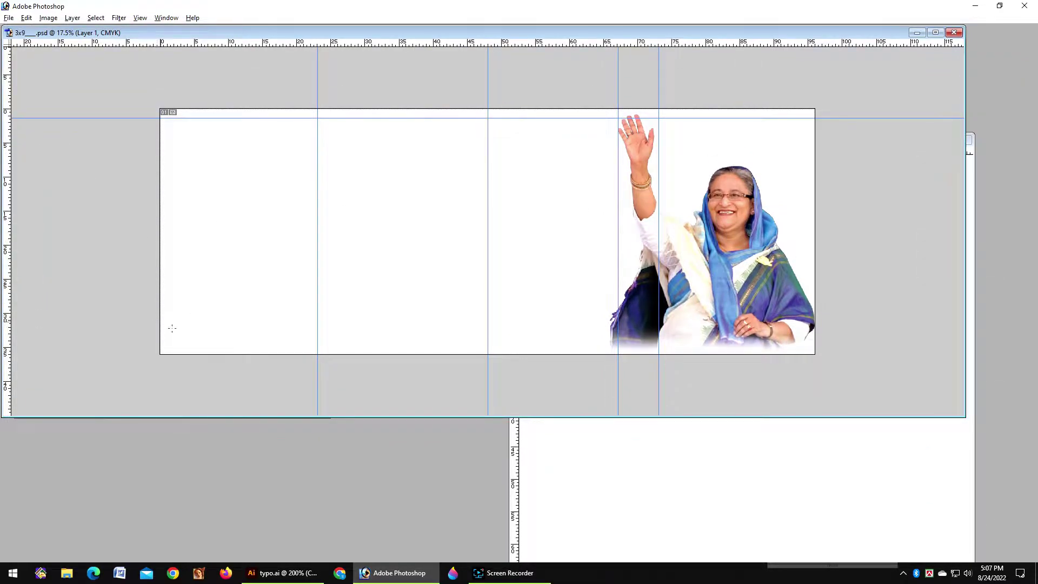
{"action": "left_click_drag", "start_coordinate": [544, 378], "coordinate": [578, 375]}
{"action": "key", "text": "ctrl+shift+n"}
{"action": "key", "text": "Return"}
{"action": "key", "text": "alt+BackSpace"}
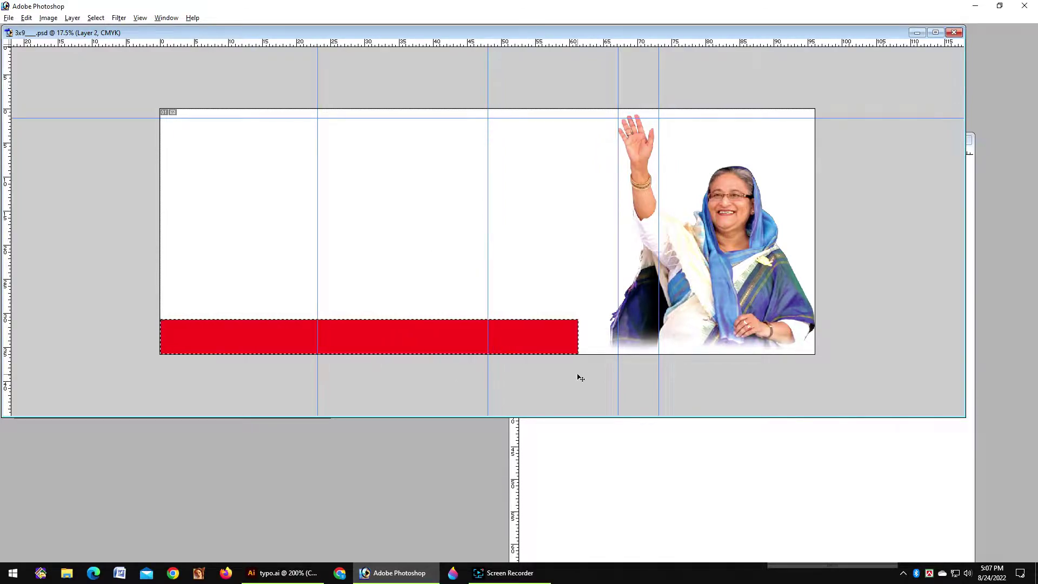
Slant the red bar's right end outward at the bottom and stretch the bar until it reaches the portrait.
{"action": "key", "text": "ctrl+t"}
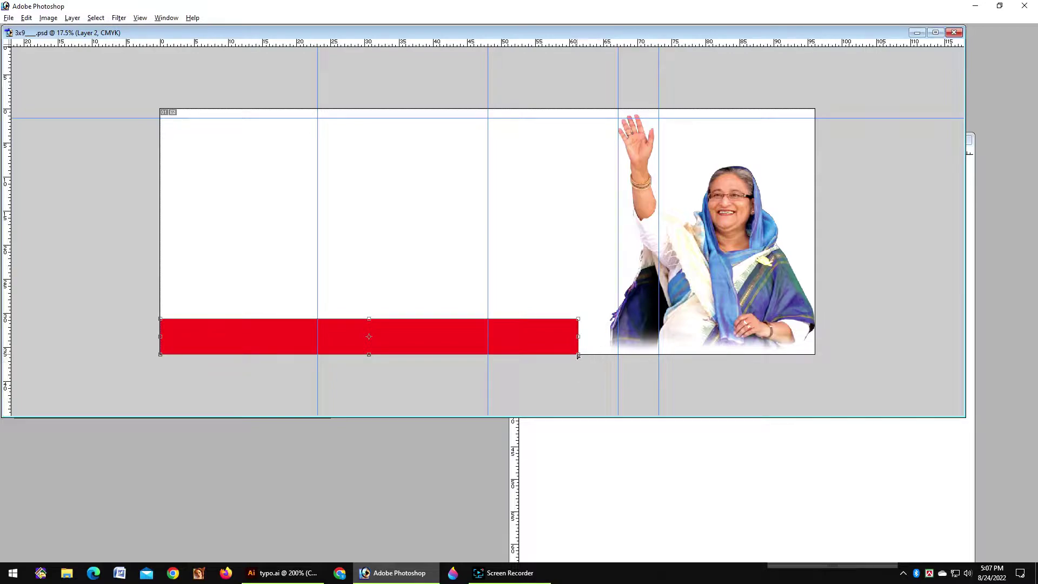
{"action": "left_click_drag", "start_coordinate": [580, 354], "coordinate": [611, 356]}
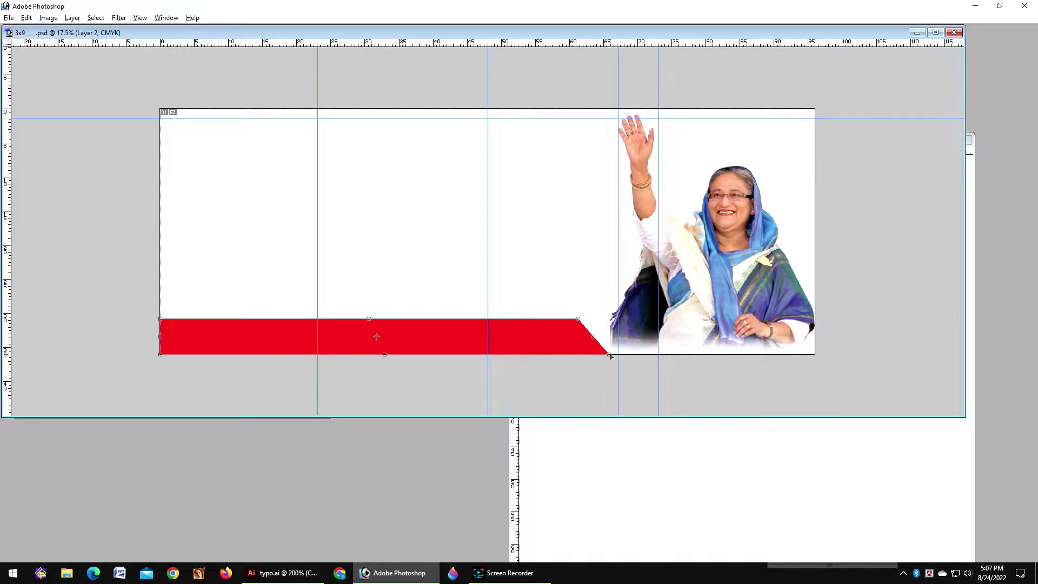
{"action": "key", "text": "Return"}
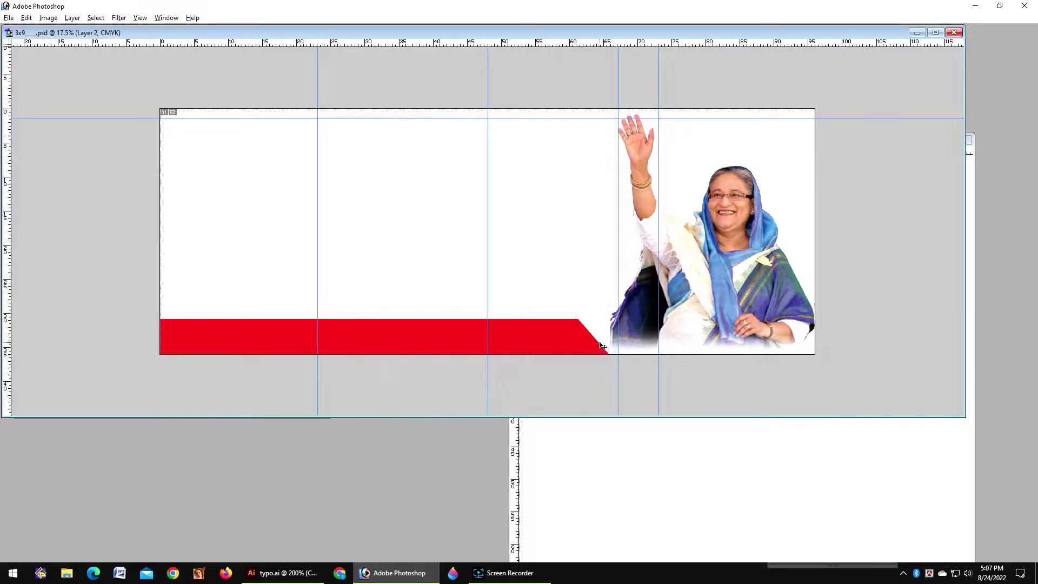
{"action": "key", "text": "ctrl+t"}
{"action": "left_click_drag", "start_coordinate": [610, 357], "coordinate": [619, 336]}
{"action": "key", "text": "Return"}
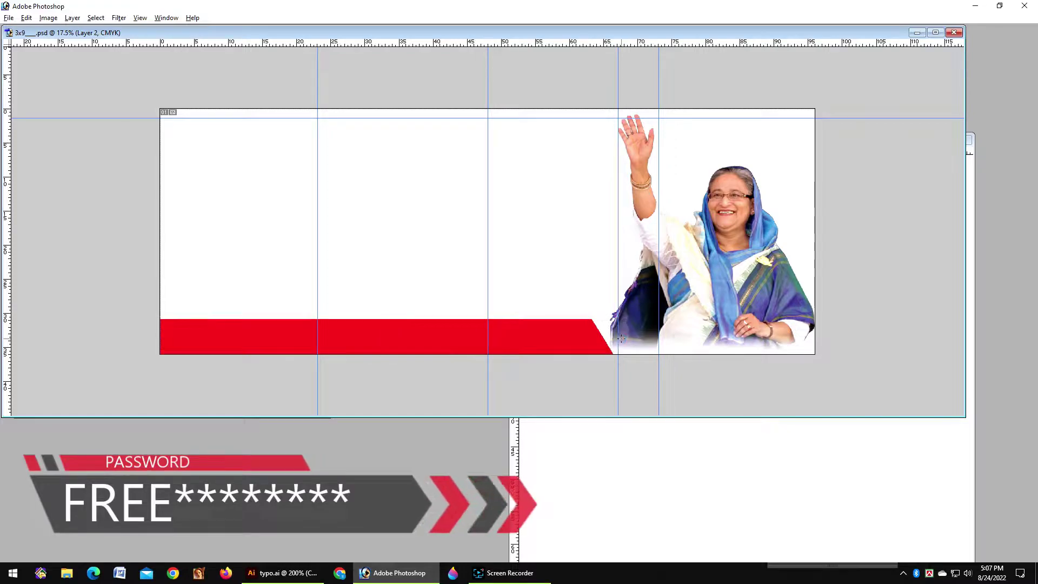
Open the black-and-white photo of the man embracing a young woman and show it in a maximized window.
{"action": "key", "text": "Tab"}
{"action": "key", "text": "Tab"}
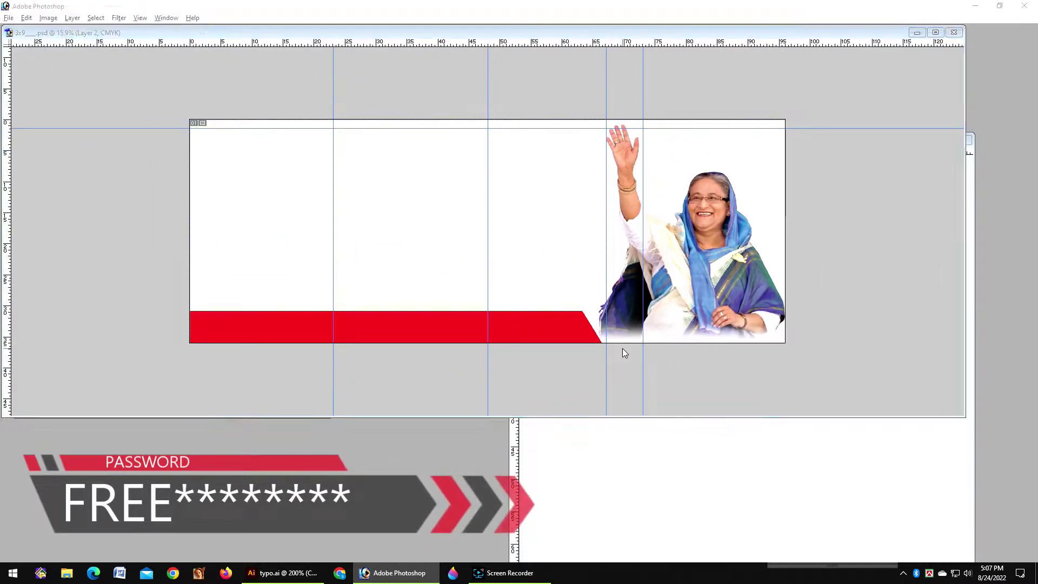
{"action": "key", "text": "ctrl+o"}
{"action": "double_click", "coordinate": [88, 77]}
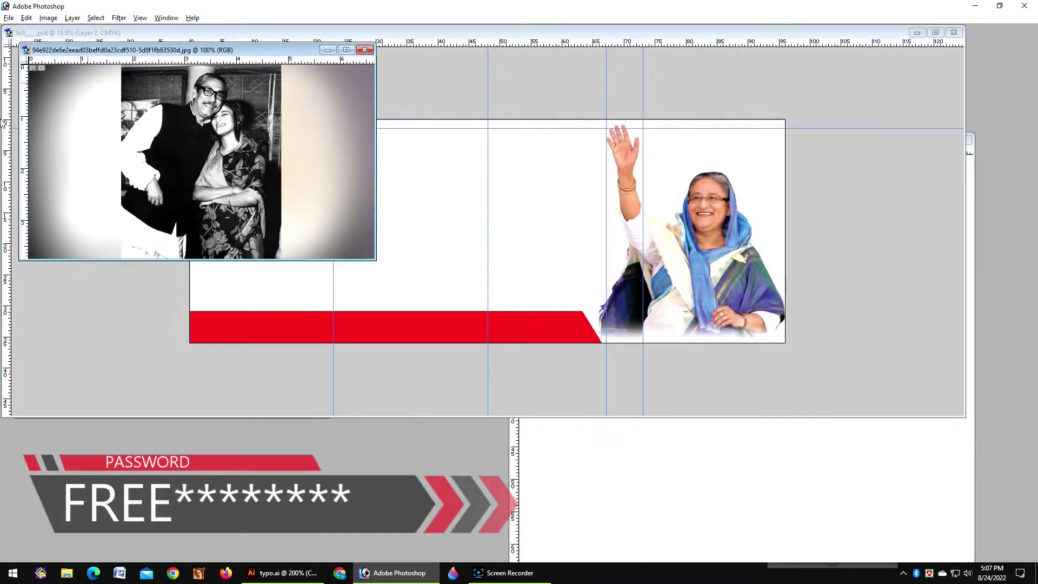
{"action": "left_click_drag", "start_coordinate": [308, 52], "coordinate": [817, 116]}
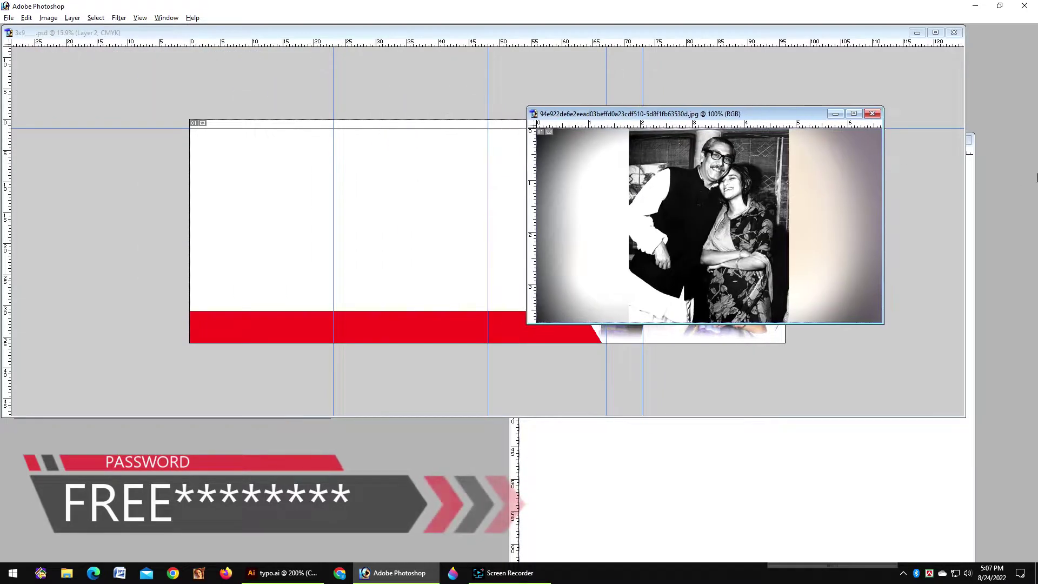
{"action": "double_click", "coordinate": [680, 114]}
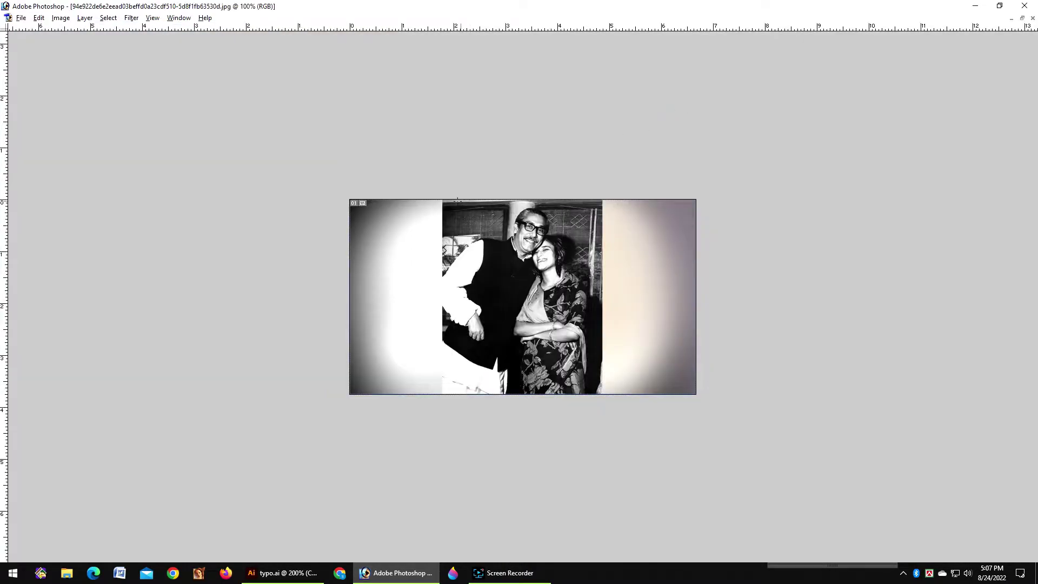
Cut the central black-and-white picture out of the photo and close that file without saving.
{"action": "left_click_drag", "start_coordinate": [562, 371], "coordinate": [600, 394]}
{"action": "key", "text": "ctrl+x"}
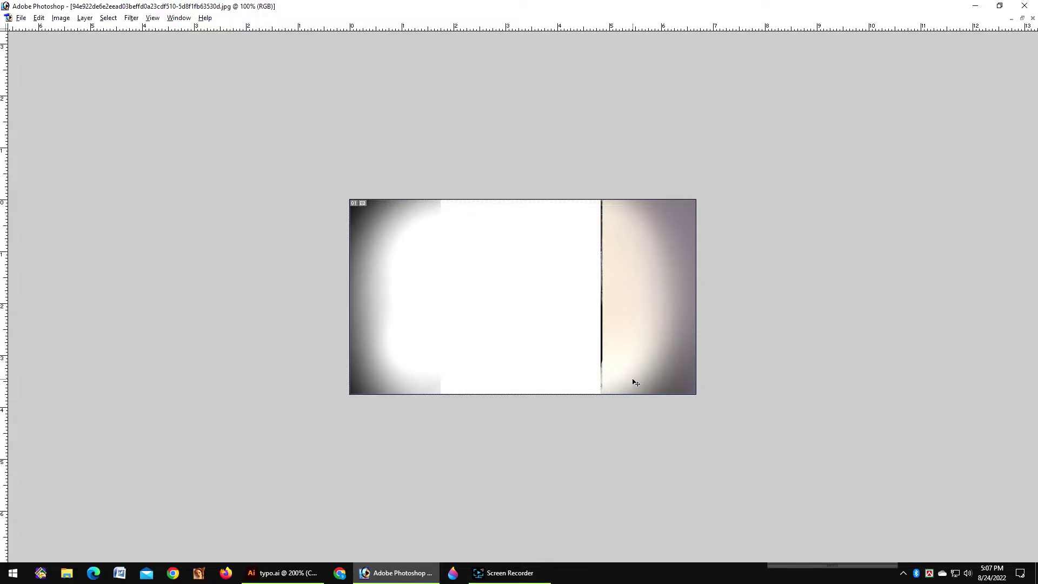
{"action": "key", "text": "ctrl+w"}
{"action": "left_click", "coordinate": [593, 220]}
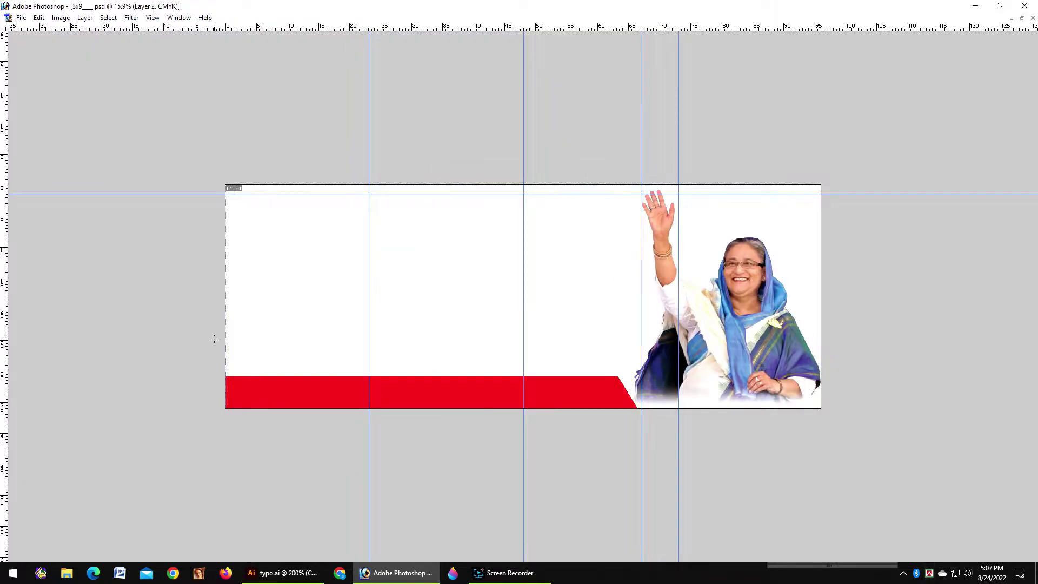
Paste the black-and-white picture into the banner and enlarge it to fill the left end above the red bar.
{"action": "key", "text": "ctrl+plus"}
{"action": "key", "text": "ctrl+v"}
{"action": "key", "text": "ctrl+t"}
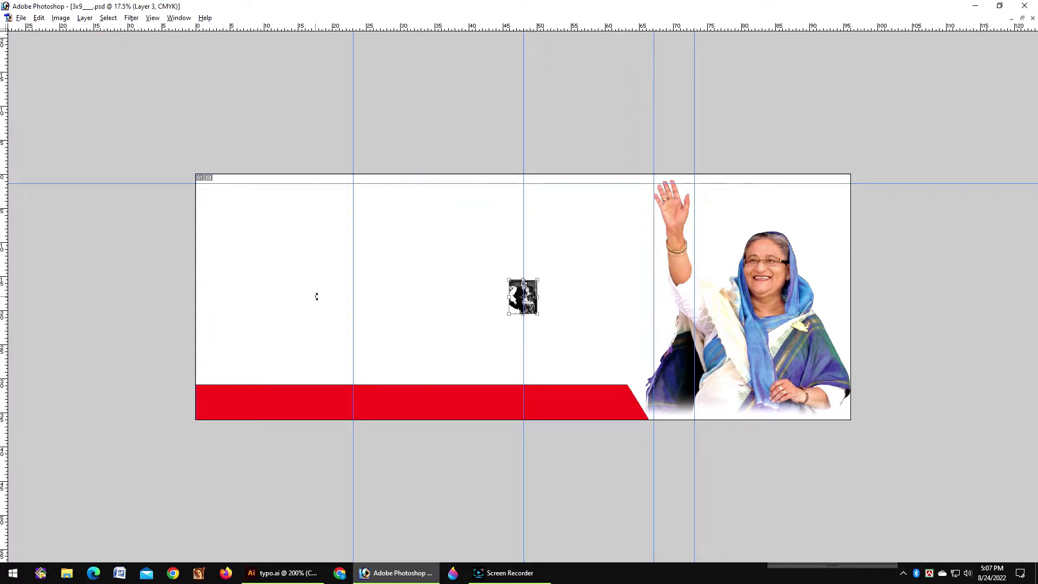
{"action": "left_click_drag", "start_coordinate": [537, 313], "coordinate": [583, 372]}
{"action": "left_click_drag", "start_coordinate": [564, 330], "coordinate": [299, 283]}
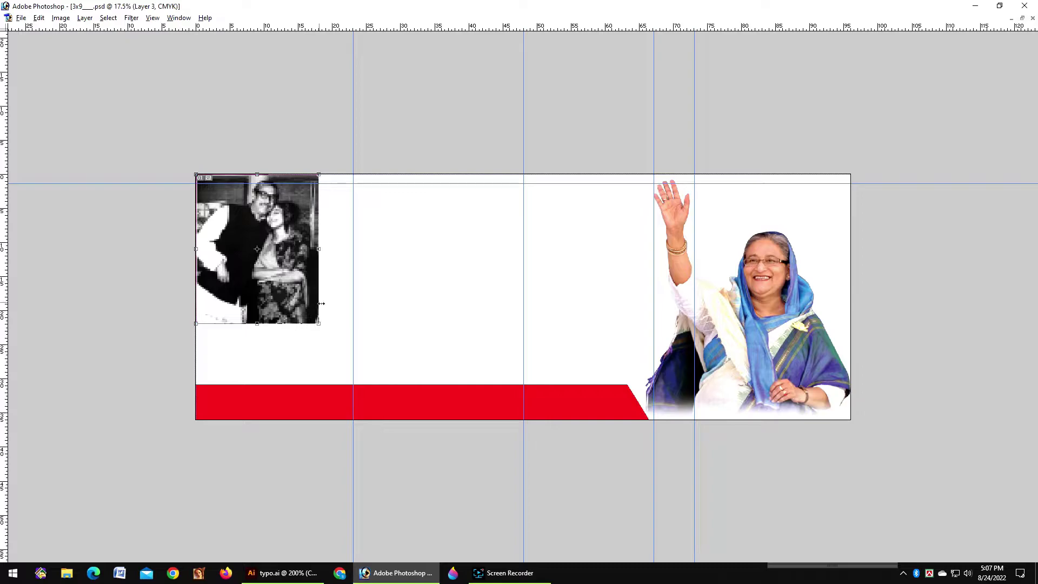
{"action": "left_click_drag", "start_coordinate": [320, 321], "coordinate": [382, 372]}
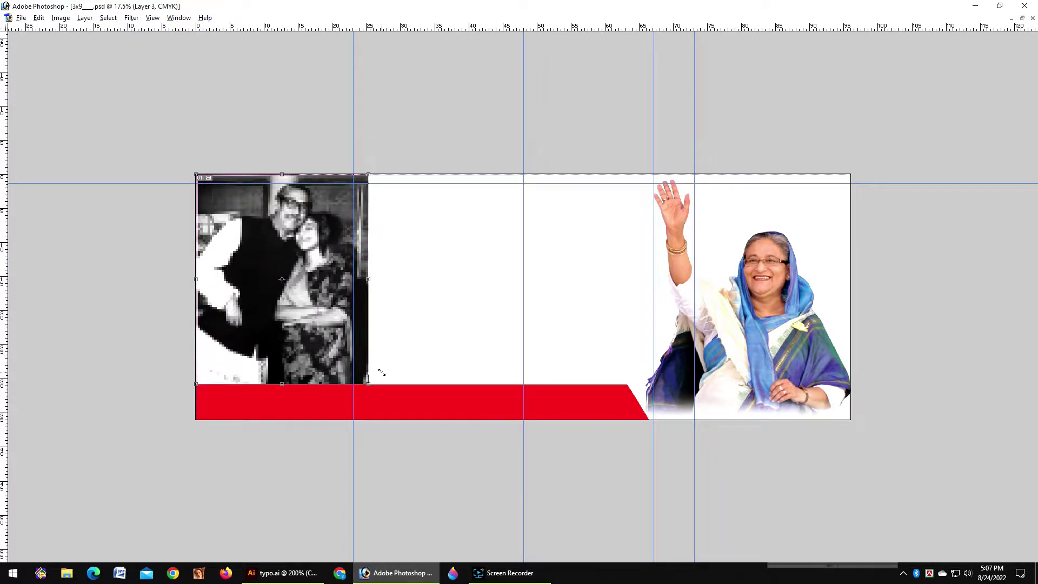
{"action": "key", "text": "Return"}
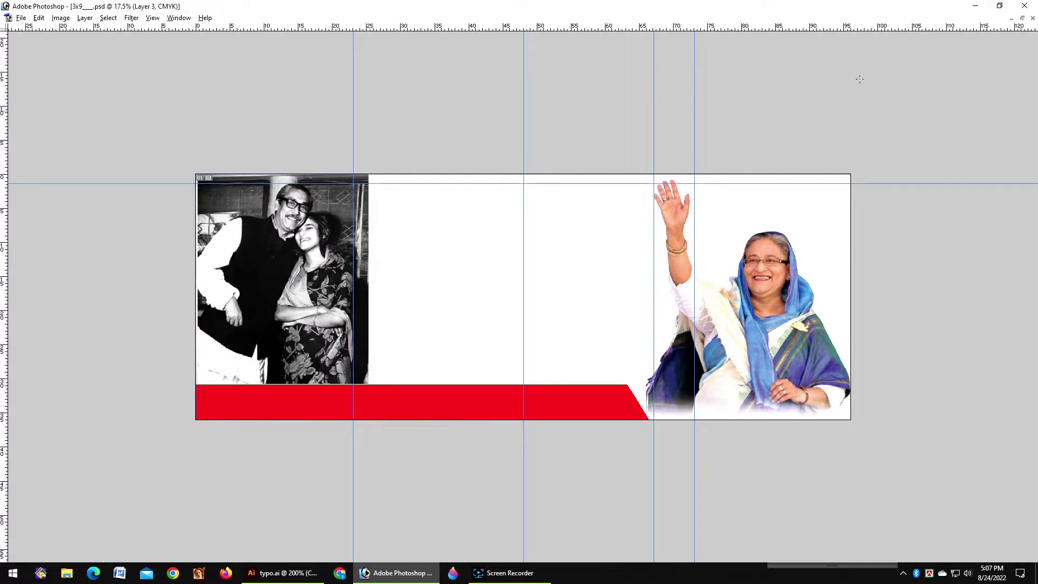
Copy the date text "২৮ সেপ্টেম্বর" from the Untitled-1 document to the top middle of the banner.
{"action": "left_click", "coordinate": [1022, 18]}
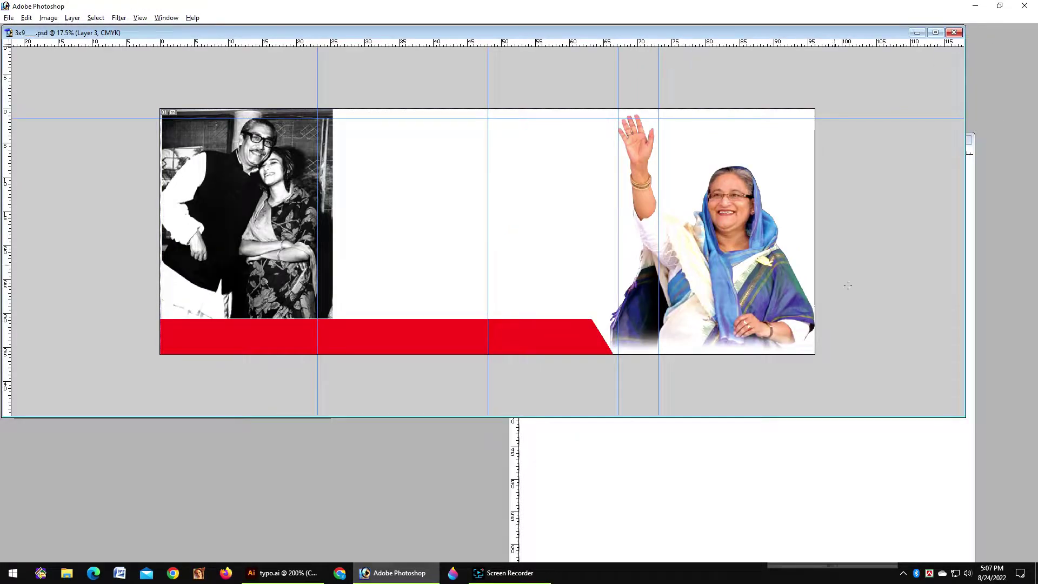
{"action": "left_click", "coordinate": [726, 477]}
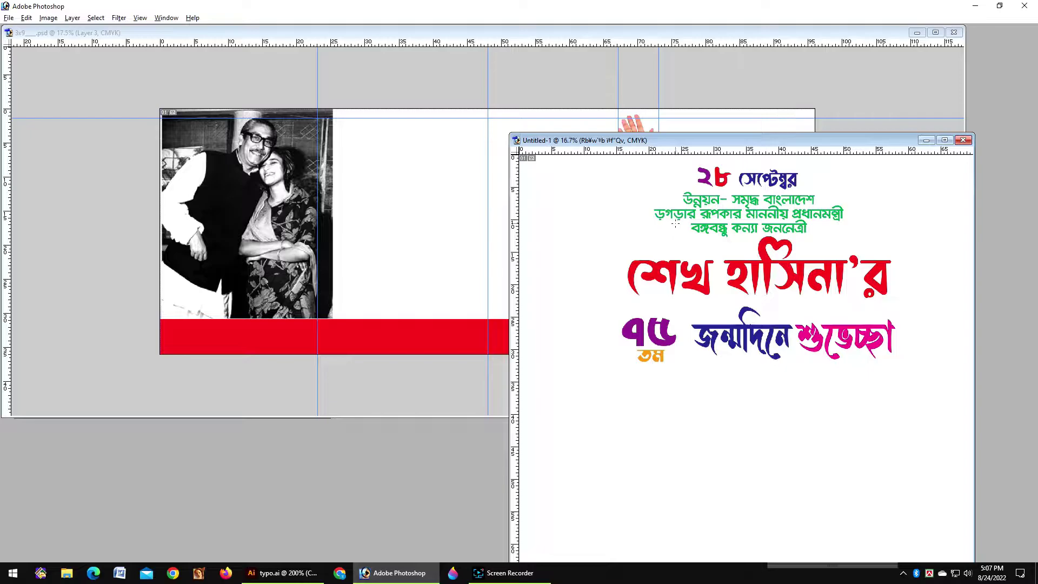
{"action": "left_click", "coordinate": [709, 181]}
{"action": "left_click_drag", "start_coordinate": [708, 181], "coordinate": [468, 129]}
{"action": "key", "text": "Tab"}
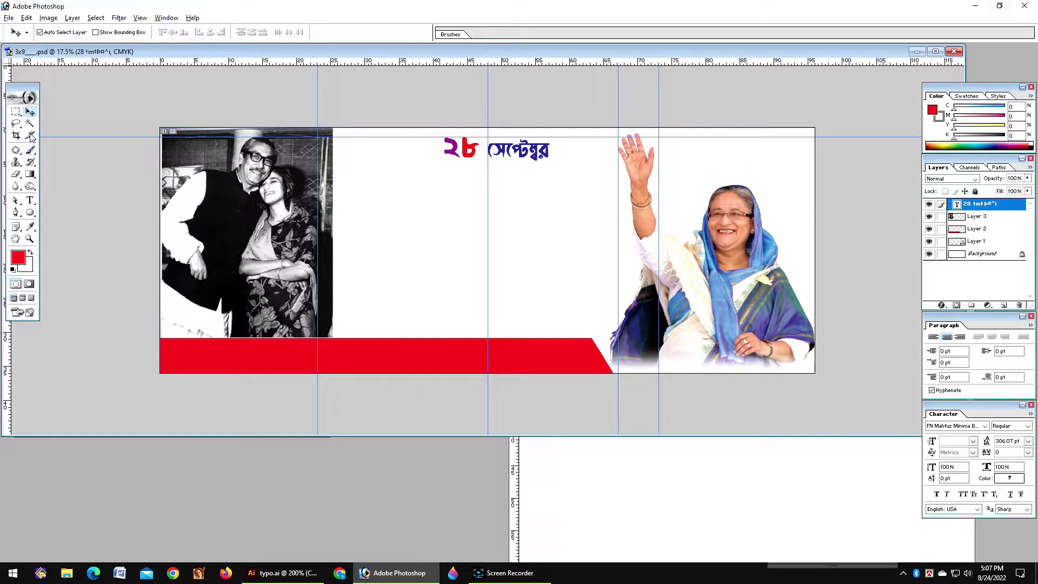
{"action": "key", "text": "Tab"}
{"action": "left_click_drag", "start_coordinate": [448, 164], "coordinate": [658, 154]}
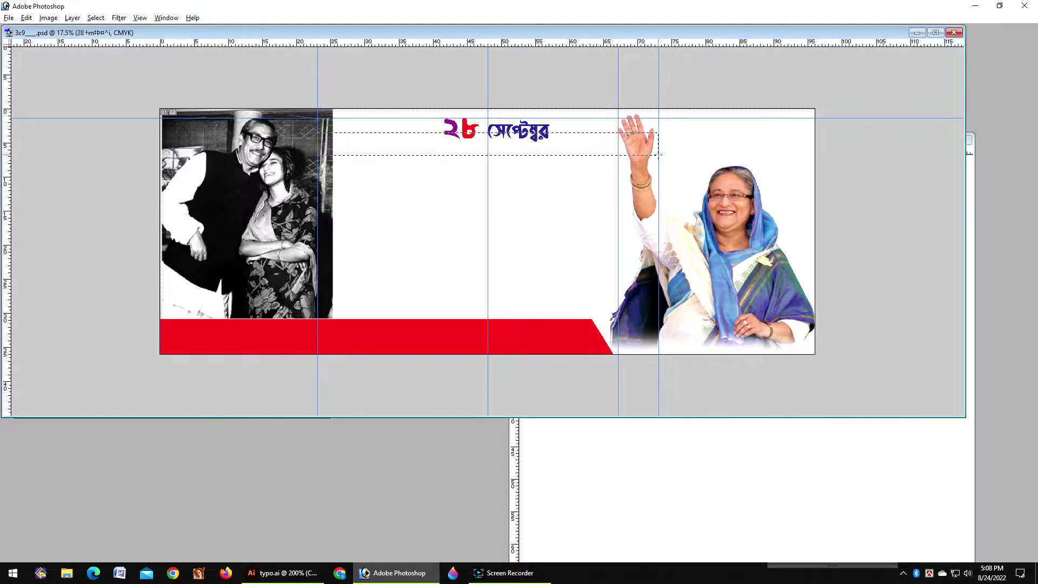
{"action": "key", "text": "ctrl+shift+n"}
{"action": "key", "text": "Return"}
{"action": "key", "text": "alt+BackSpace"}
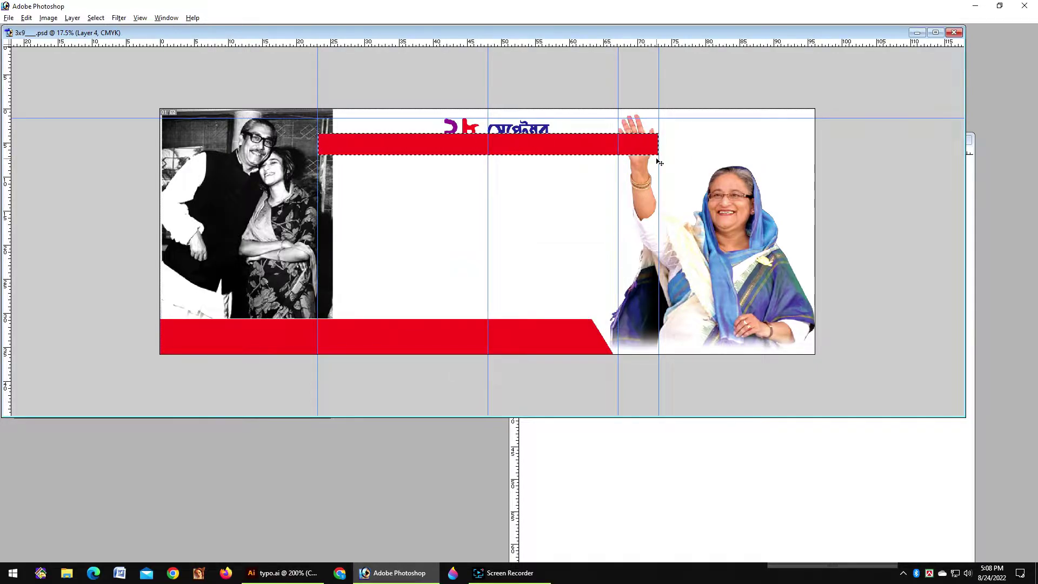
{"action": "key", "text": "ctrl+t"}
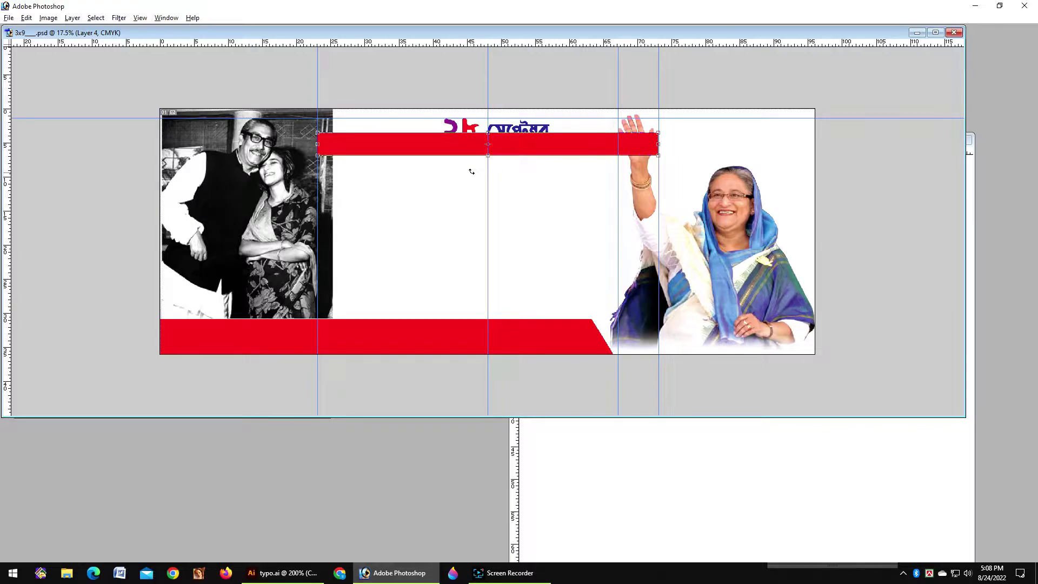
{"action": "key", "text": "Escape"}
{"action": "key", "text": "alt+l"}
{"action": "key", "text": "l"}
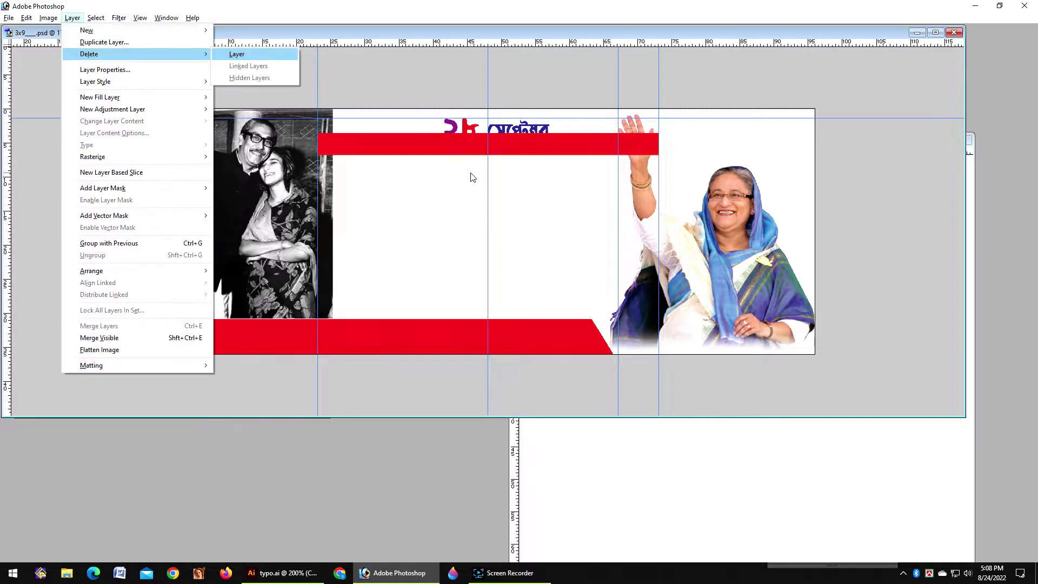
{"action": "key", "text": "l"}
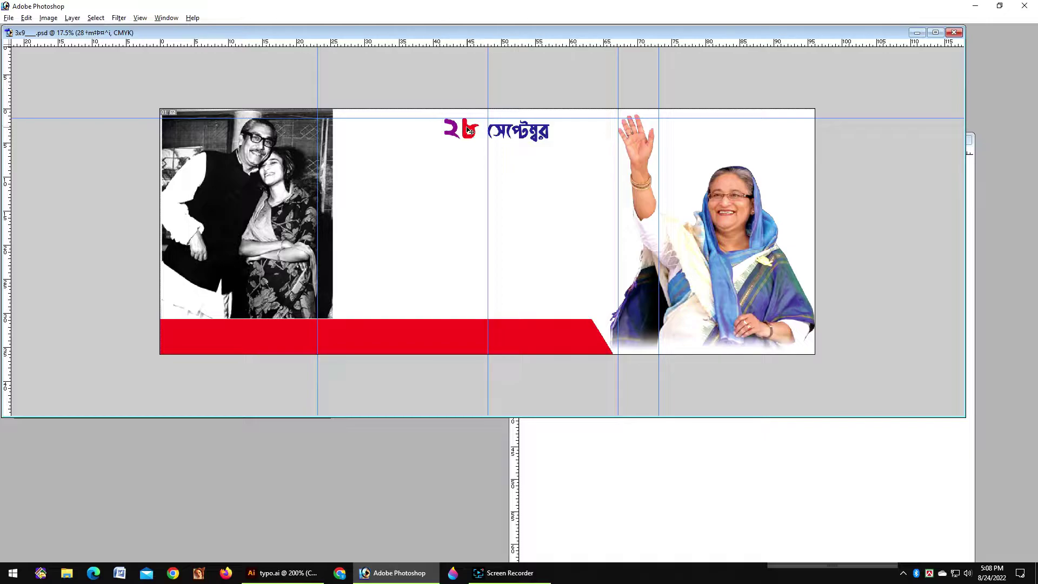
Move the date text left until it is centred on the vertical guide at 48.
{"action": "key", "text": "ctrl+t"}
{"action": "key", "text": "Left"}
{"action": "key", "text": "Left"}
{"action": "key", "text": "Left"}
{"action": "key", "text": "Left"}
{"action": "key", "text": "Left"}
{"action": "key", "text": "Left"}
{"action": "key", "text": "Left"}
{"action": "key", "text": "Left"}
{"action": "key", "text": "Left"}
{"action": "key", "text": "Left"}
{"action": "key", "text": "Left"}
{"action": "key", "text": "Left"}
{"action": "key", "text": "Left"}
{"action": "key", "text": "Left"}
{"action": "key", "text": "Left"}
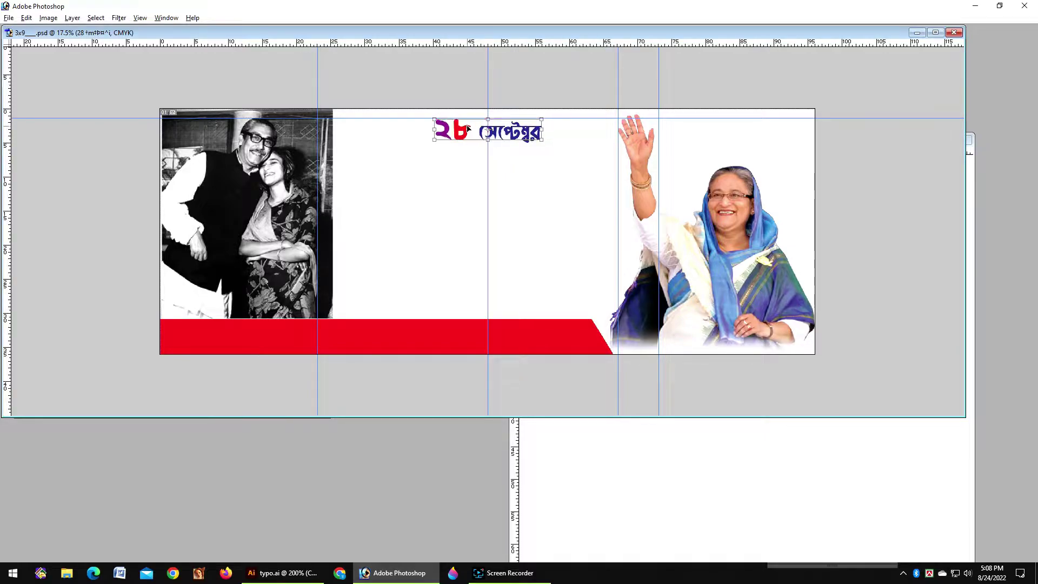
{"action": "key", "text": "Return"}
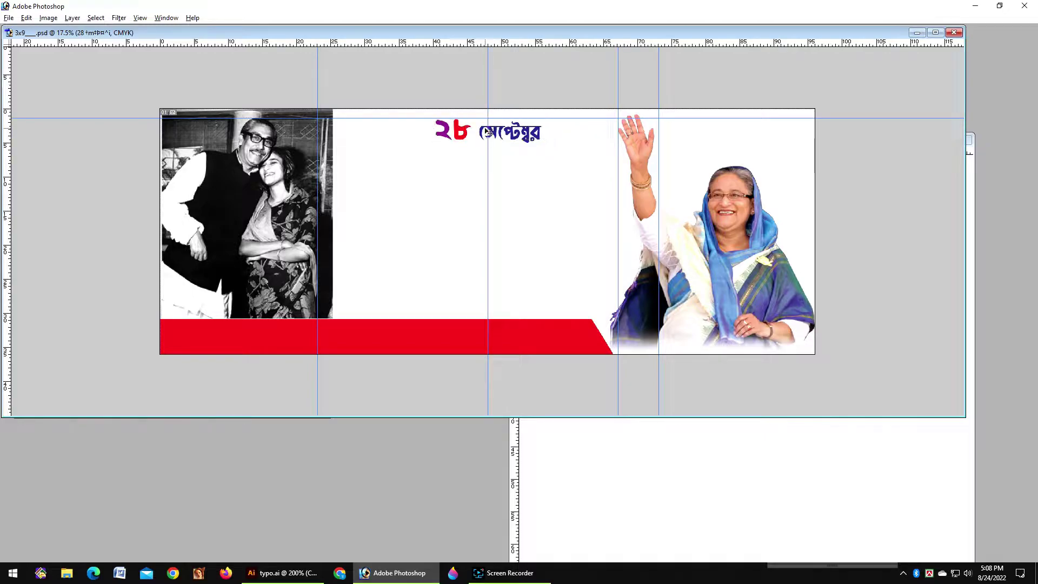
Copy the green three-line text starting "উন্নয়ন- সমৃদ্ধ বাংলাদেশ" from the Untitled-1 document to the banner, centred below the date.
{"action": "left_click", "coordinate": [679, 512]}
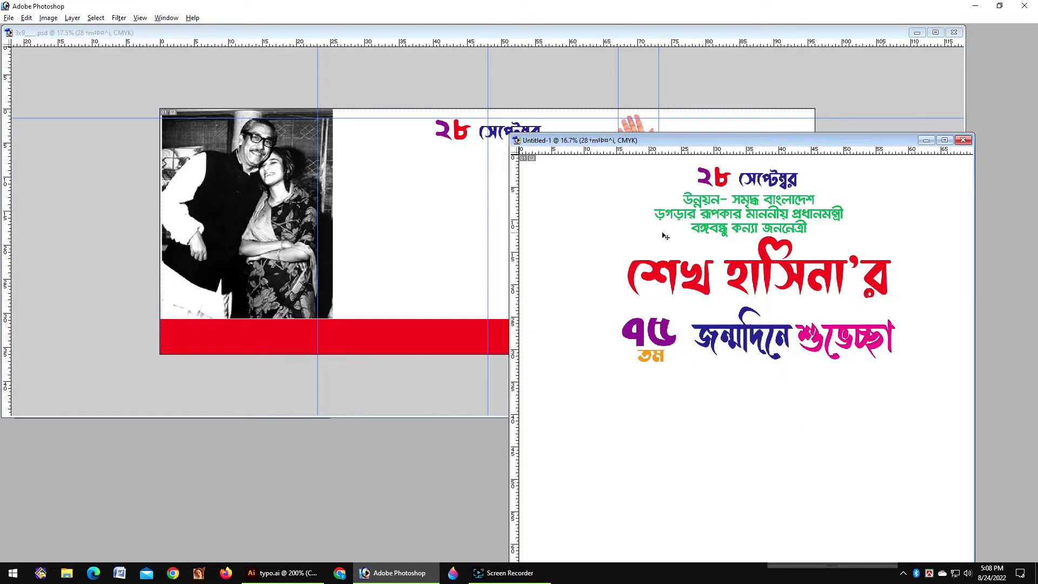
{"action": "left_click", "coordinate": [697, 202]}
{"action": "left_click_drag", "start_coordinate": [542, 238], "coordinate": [567, 229]}
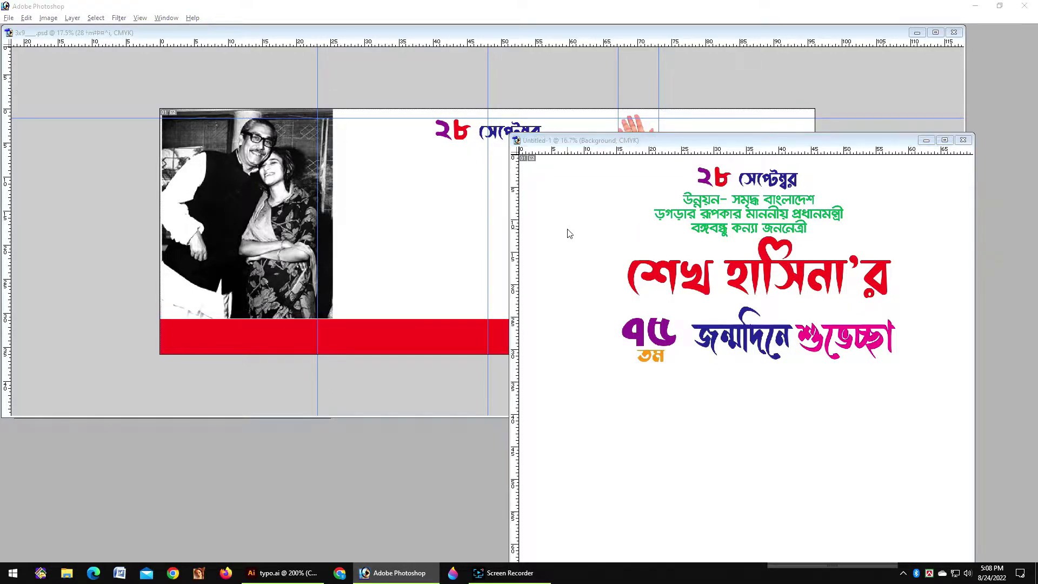
{"action": "left_click", "coordinate": [502, 216]}
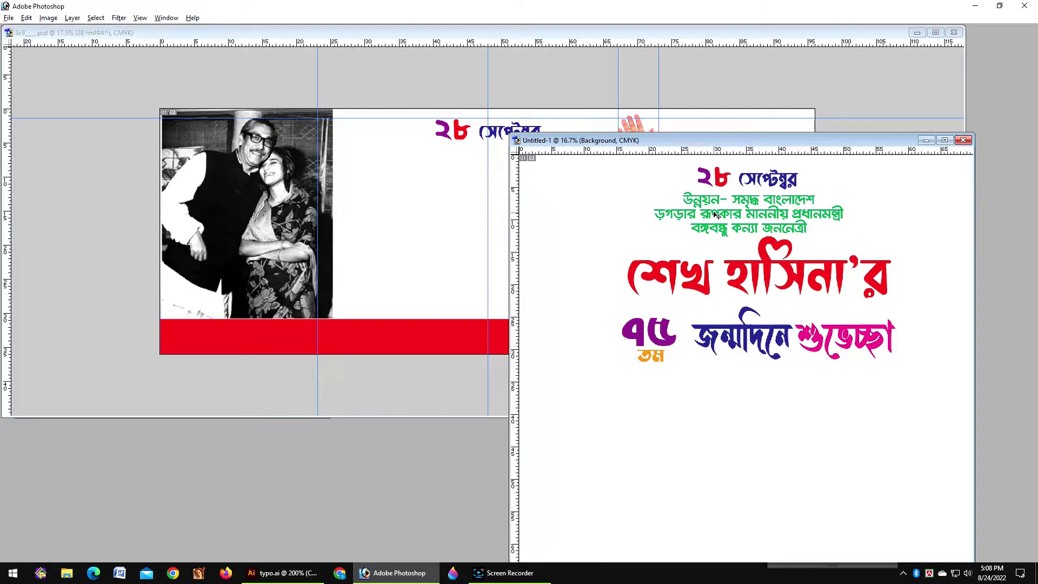
{"action": "left_click", "coordinate": [710, 231]}
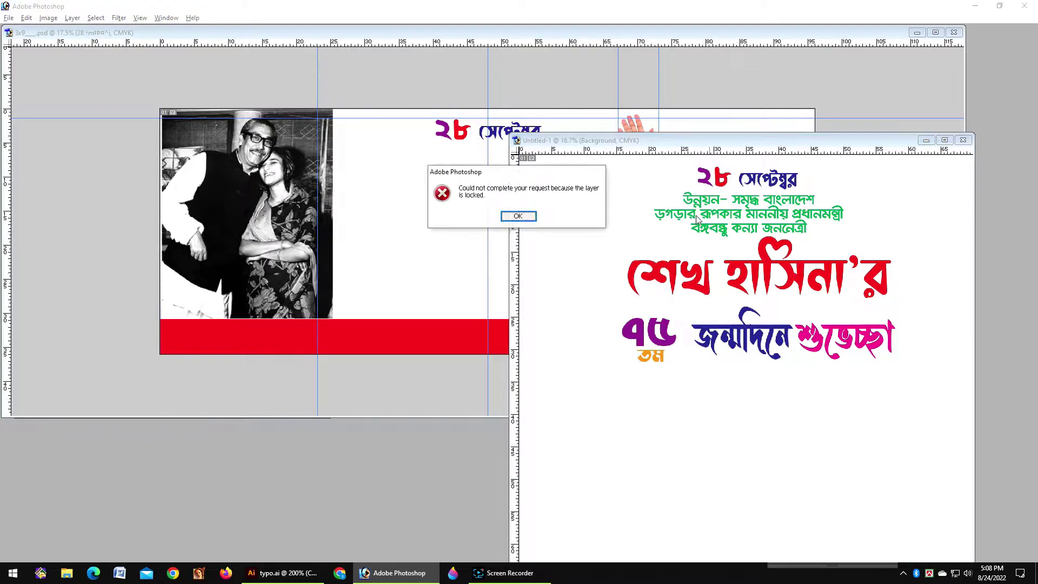
{"action": "left_click", "coordinate": [518, 215]}
{"action": "left_click_drag", "start_coordinate": [706, 230], "coordinate": [510, 173]}
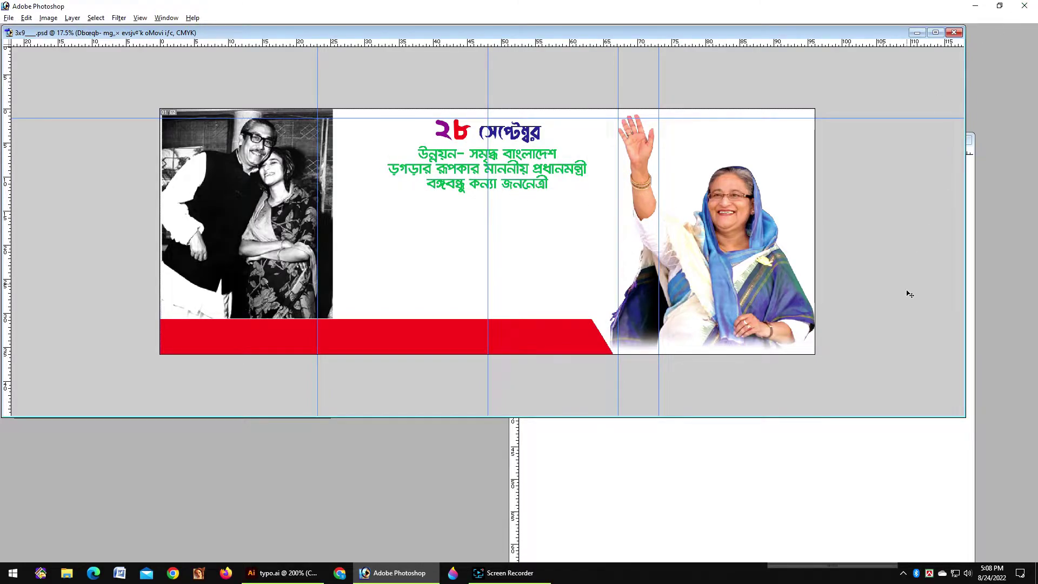
Copy the red name text "শেখ হাসিনা’র" from the Untitled-1 document into the banner below the green lines.
{"action": "left_click", "coordinate": [839, 466]}
{"action": "left_click", "coordinate": [661, 270]}
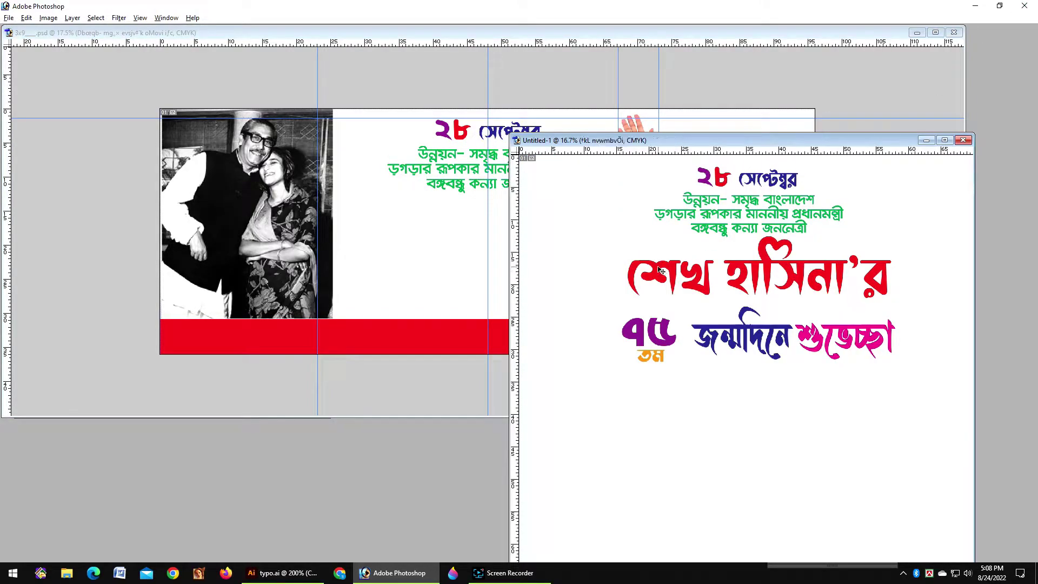
{"action": "left_click_drag", "start_coordinate": [661, 270], "coordinate": [410, 230]}
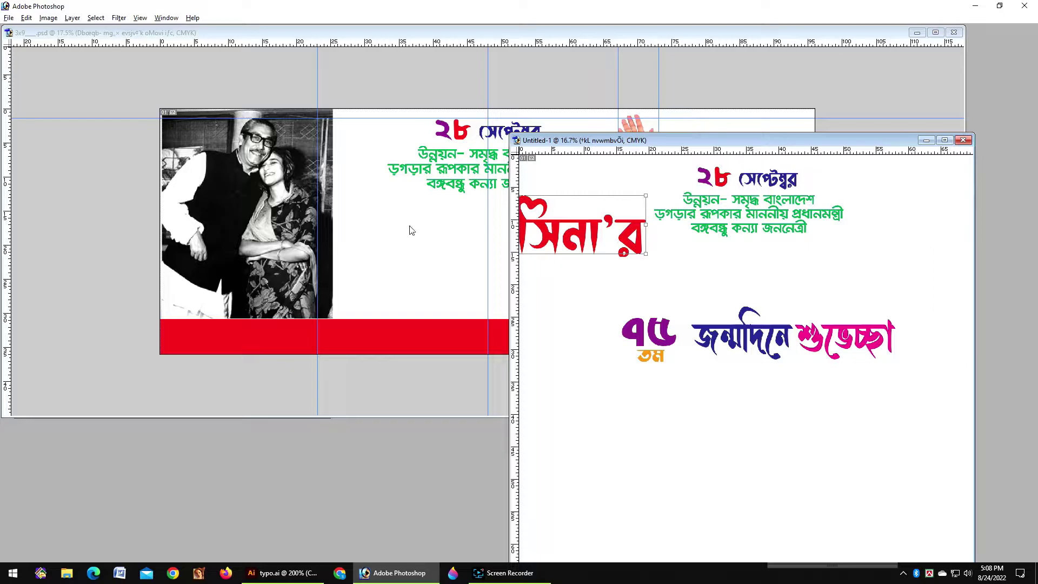
{"action": "left_click_drag", "start_coordinate": [571, 237], "coordinate": [408, 255]}
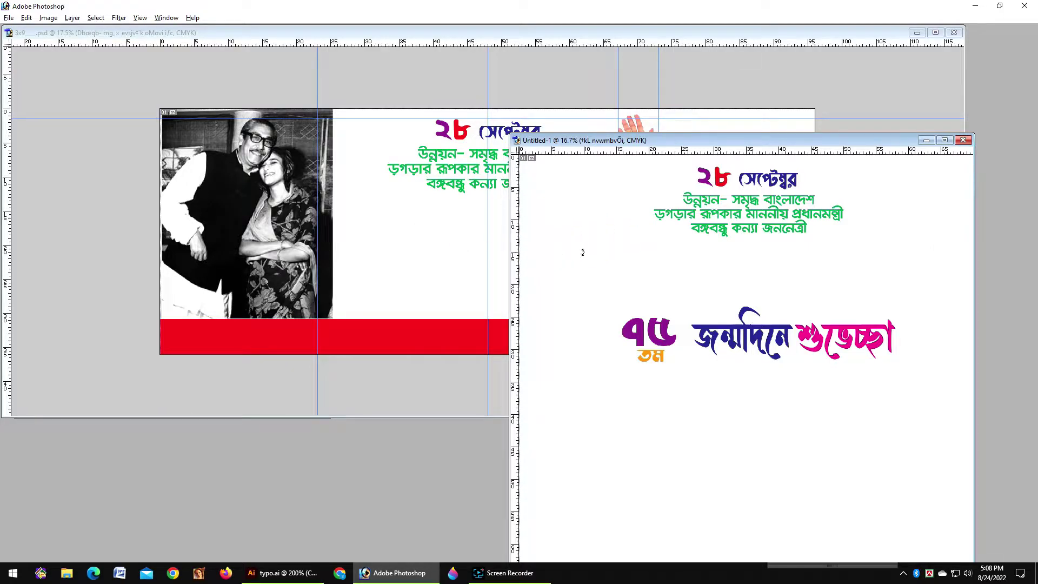
{"action": "left_click_drag", "start_coordinate": [576, 252], "coordinate": [603, 256]}
{"action": "key", "text": "Return"}
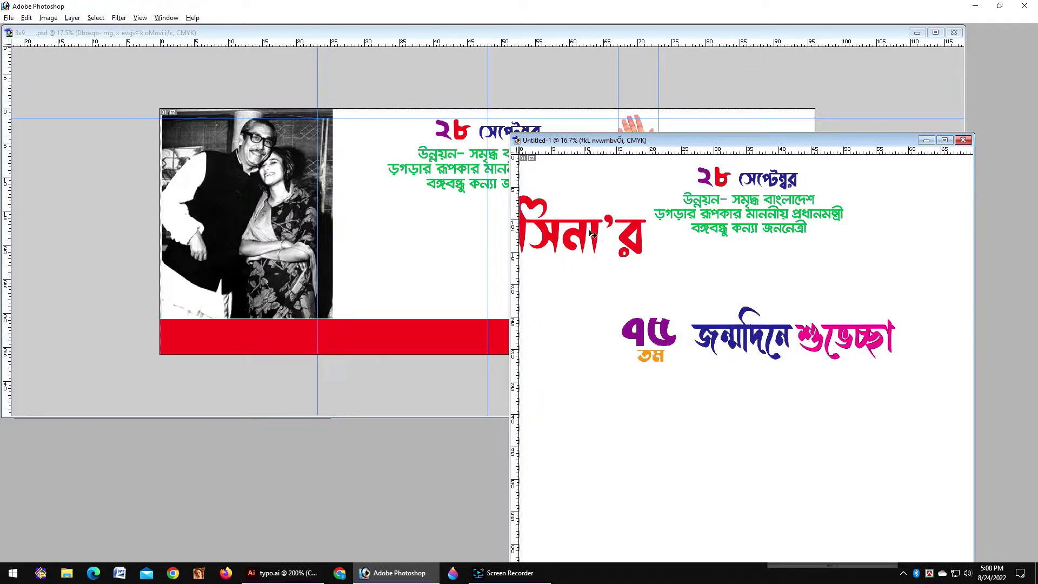
{"action": "left_click_drag", "start_coordinate": [580, 230], "coordinate": [454, 251]}
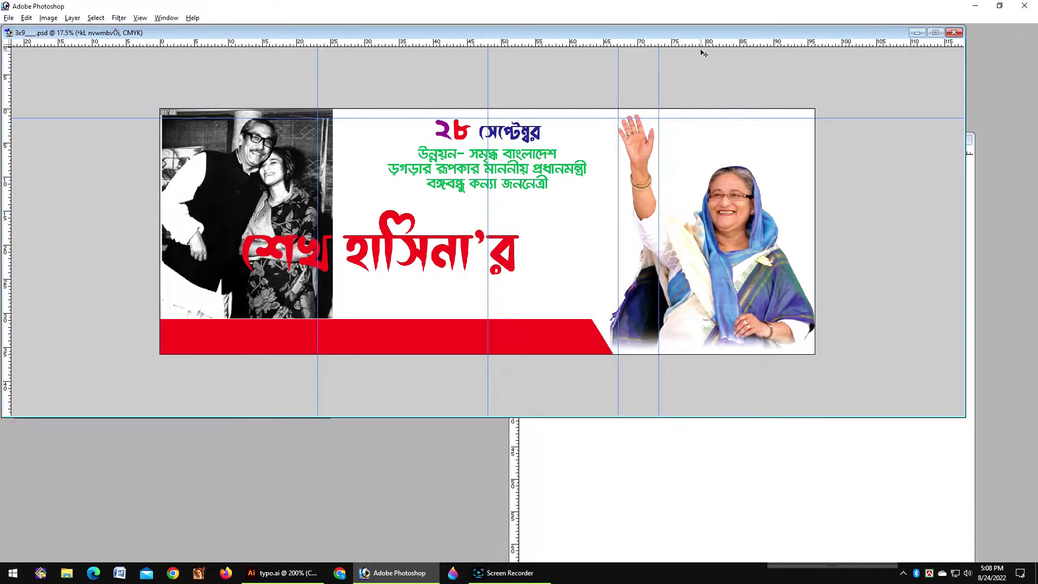
Move the red name text right, centre it on the vertical guide at 48, and nudge it up just under the green lines.
{"action": "key", "text": "ctrl+t"}
{"action": "left_click_drag", "start_coordinate": [425, 256], "coordinate": [534, 241]}
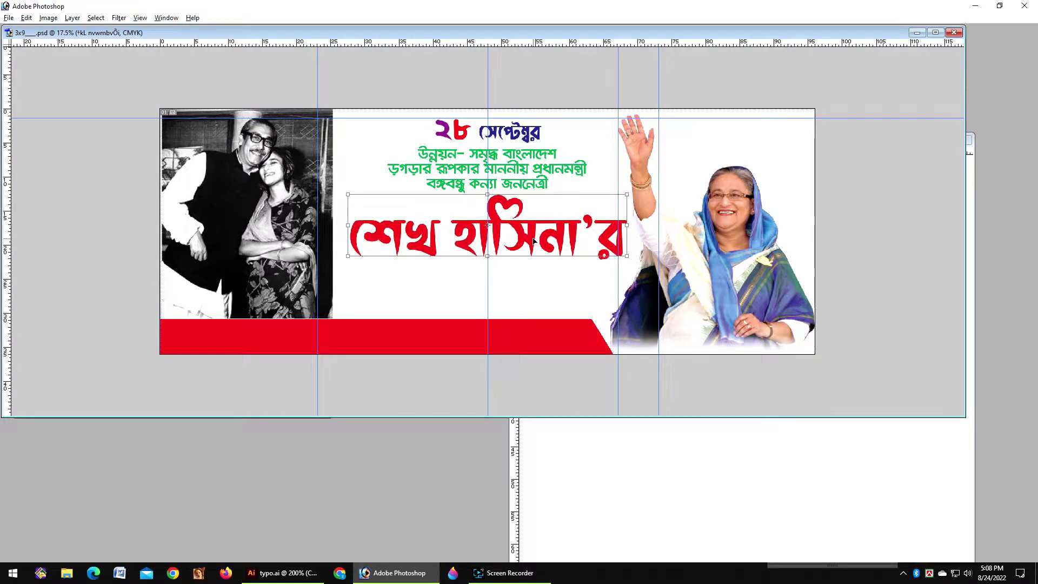
{"action": "key", "text": "Return"}
{"action": "key", "text": "Up"}
{"action": "key", "text": "Up"}
{"action": "key", "text": "Up"}
{"action": "key", "text": "Up"}
{"action": "key", "text": "Up"}
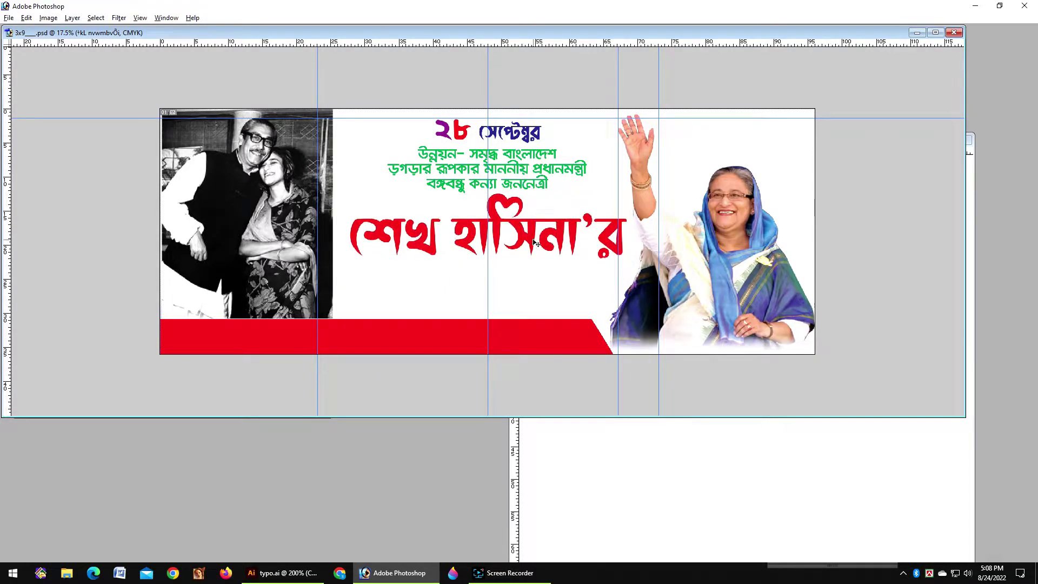
Copy "৭৫ তম" and "জন্মদিনে শুভেচ্ছা" from the Untitled-1 document into the banner below the red name.
{"action": "left_click", "coordinate": [967, 200]}
{"action": "left_click_drag", "start_coordinate": [638, 334], "coordinate": [408, 286]}
{"action": "left_click", "coordinate": [742, 493]}
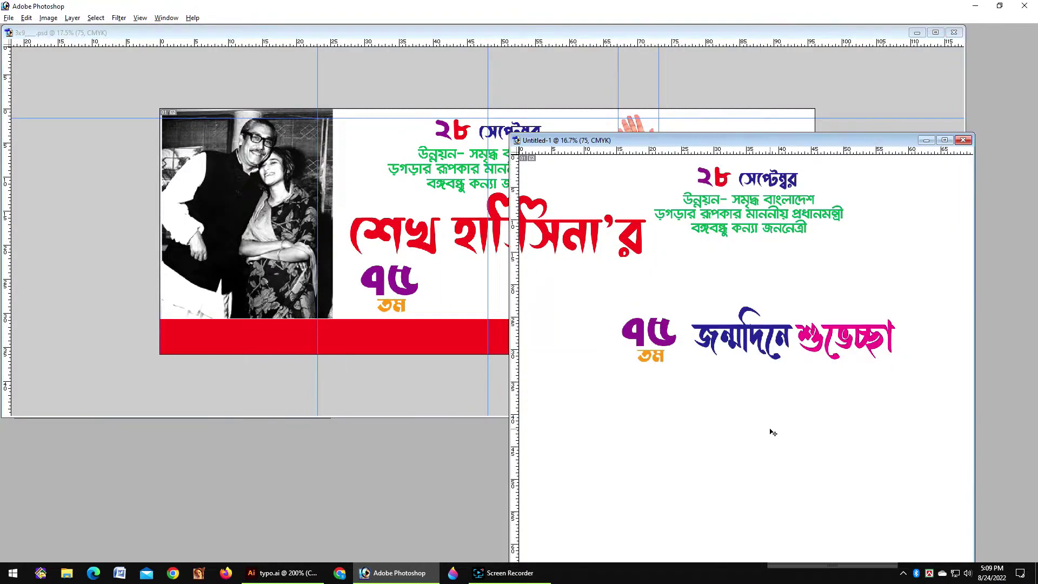
{"action": "left_click_drag", "start_coordinate": [770, 350], "coordinate": [480, 295]}
Shrink the "জন্মদিনে শুভেচ্ছা" line and fit it directly to the right of "৭৫".
{"action": "key", "text": "ctrl+t"}
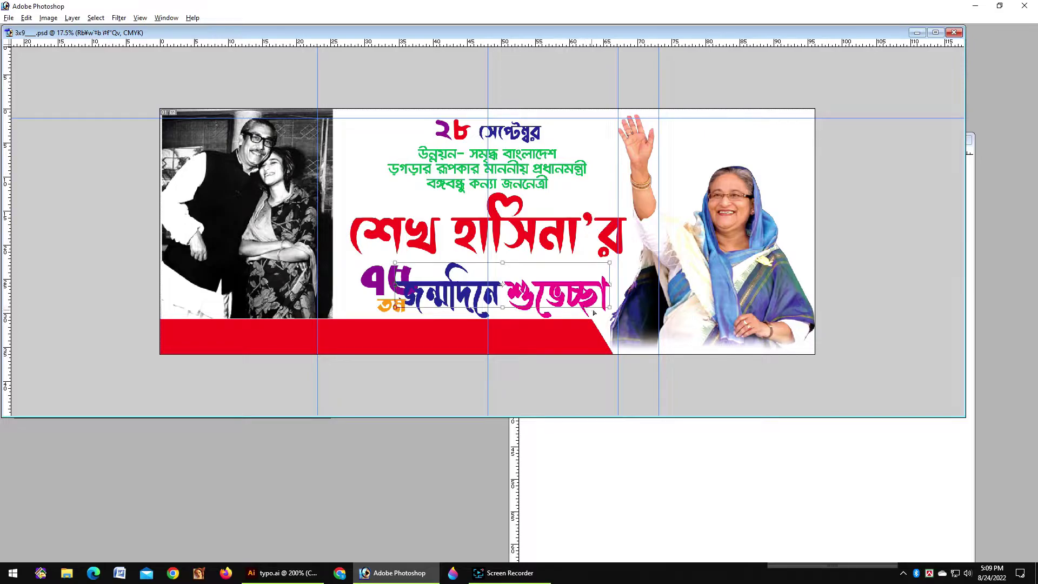
{"action": "left_click_drag", "start_coordinate": [610, 309], "coordinate": [615, 282]}
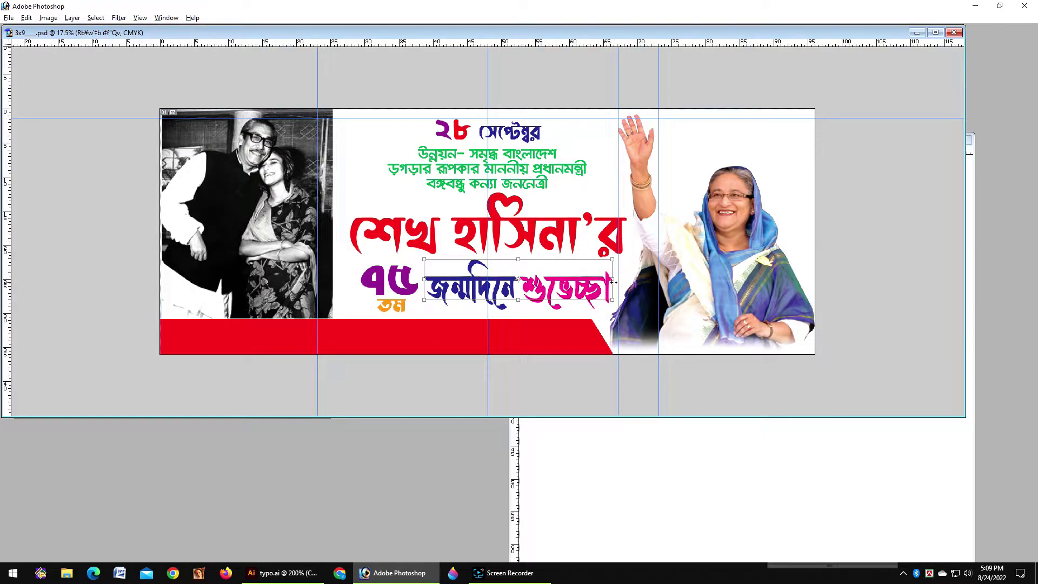
{"action": "key", "text": "Return"}
Draw a white circle shape over the central greeting text of the banner.
{"action": "key", "text": "Tab"}
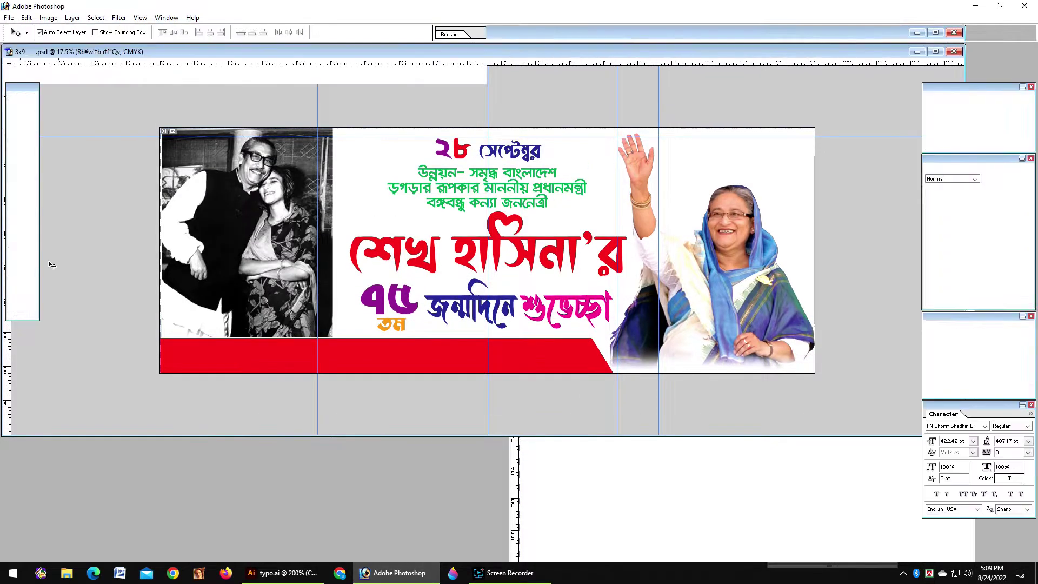
{"action": "key", "text": "Tab"}
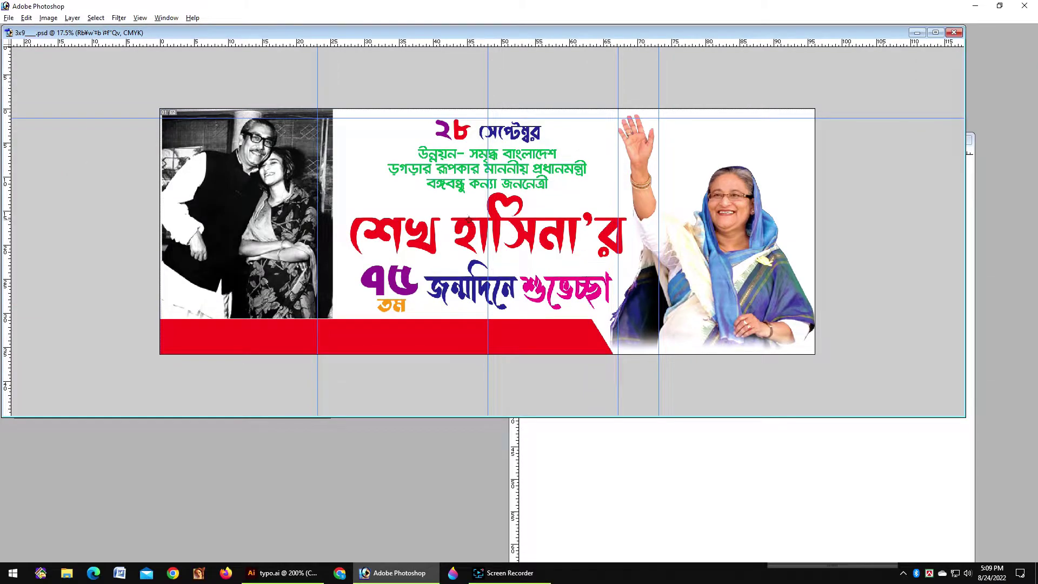
{"action": "key", "text": "Tab"}
{"action": "key", "text": "Tab"}
{"action": "left_click_drag", "start_coordinate": [438, 213], "coordinate": [537, 311]}
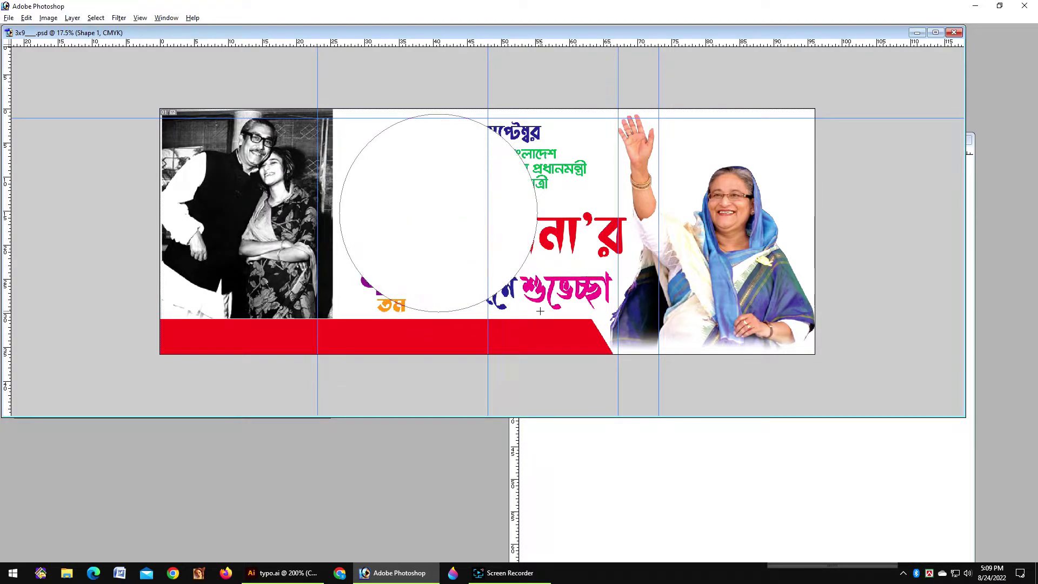
Centre the white circle on the vertical guide at 48, enlarge it, and align its top edge with the horizontal guide.
{"action": "key", "text": "Tab"}
{"action": "key", "text": "Tab"}
{"action": "key", "text": "ctrl+t"}
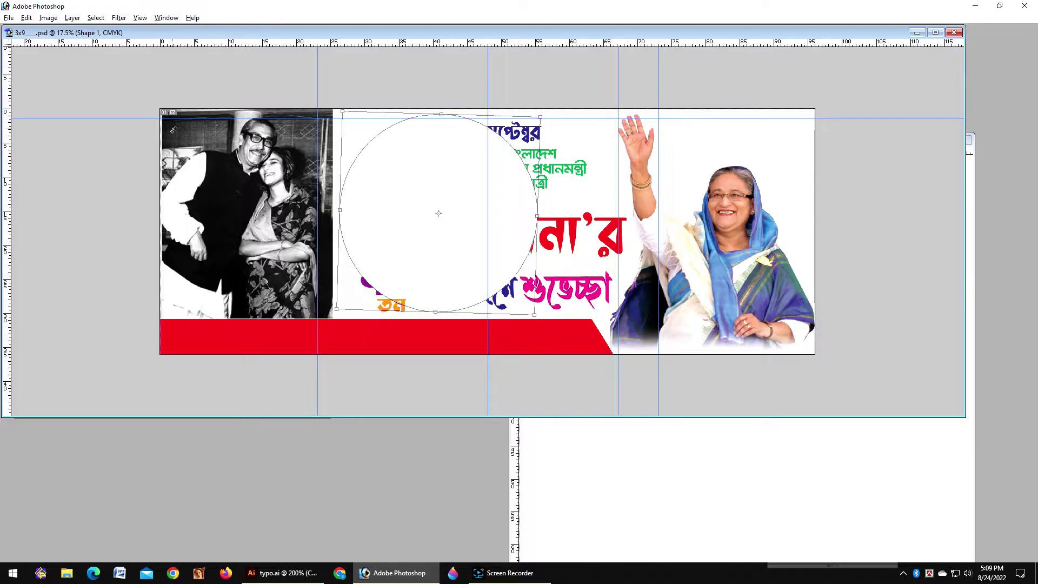
{"action": "left_click_drag", "start_coordinate": [399, 208], "coordinate": [449, 206]}
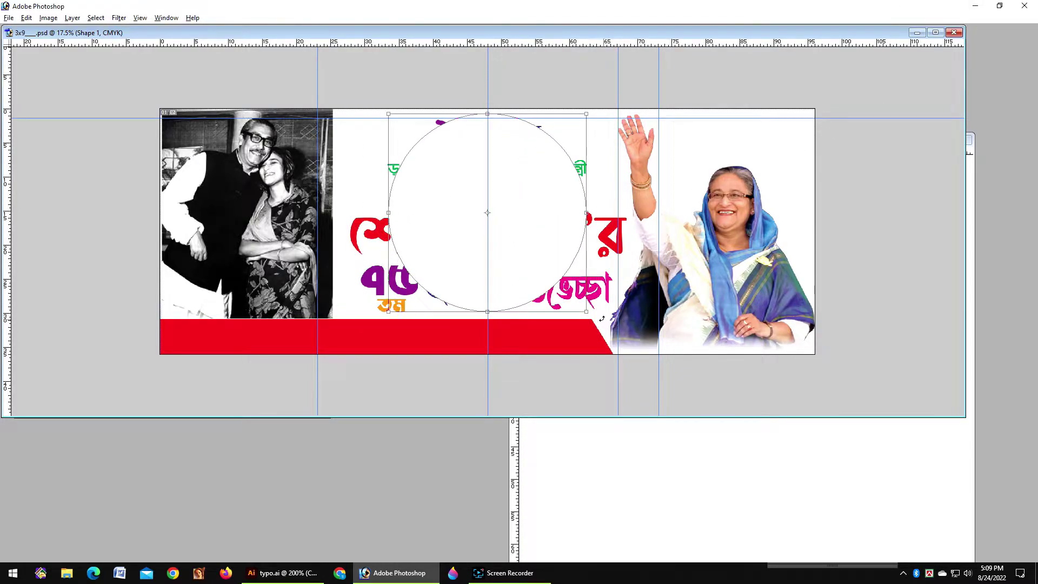
{"action": "left_click_drag", "start_coordinate": [587, 313], "coordinate": [635, 367]}
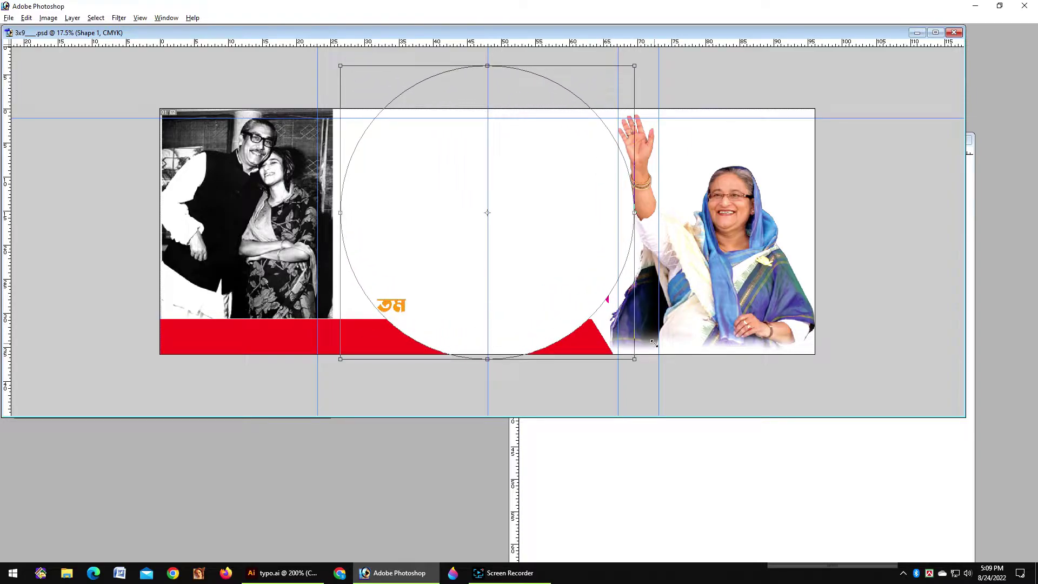
{"action": "left_click_drag", "start_coordinate": [586, 291], "coordinate": [583, 334]}
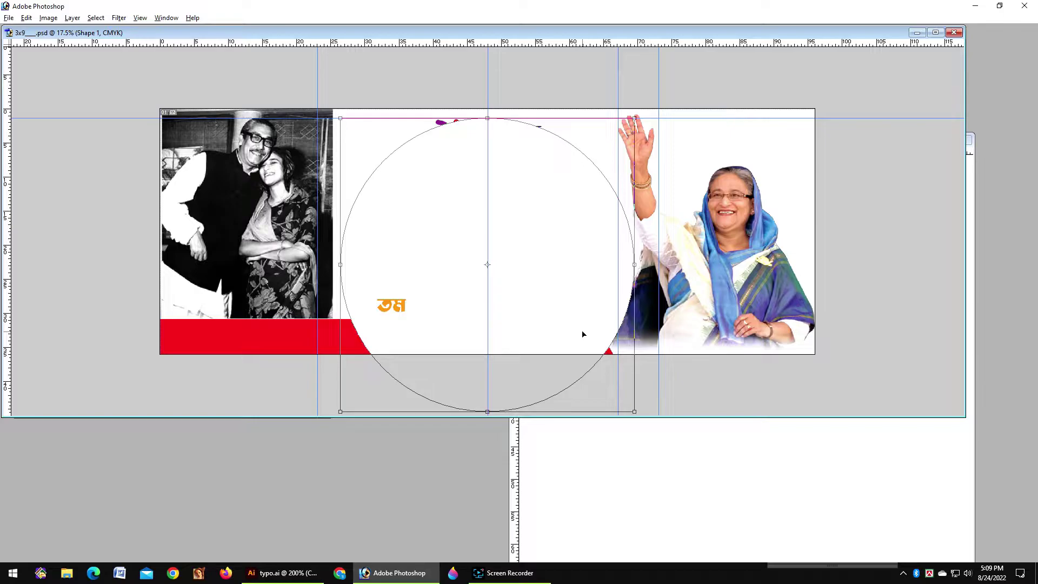
{"action": "key", "text": "Return"}
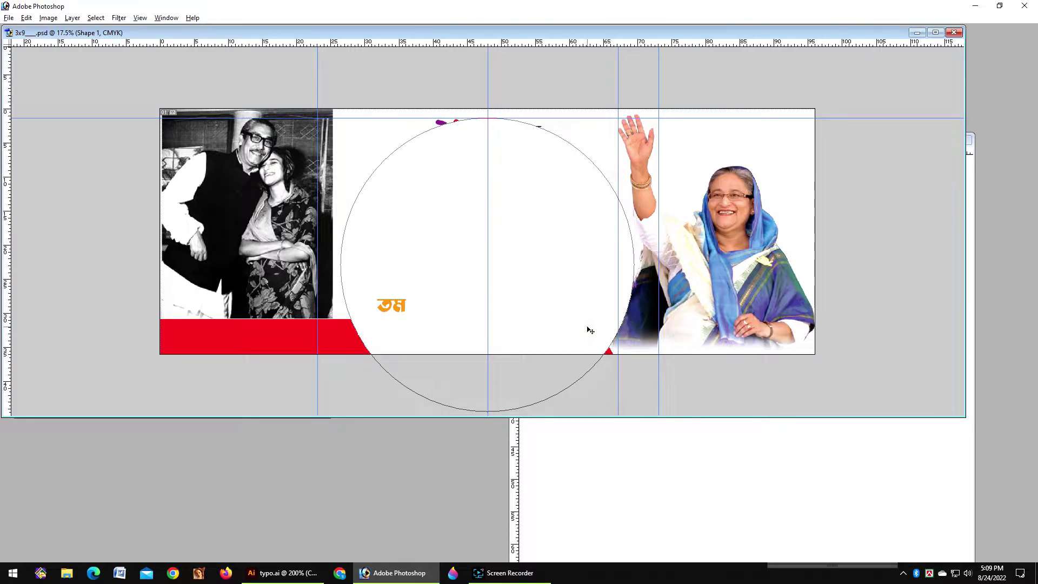
Send the white circle behind the texts and pictures, duplicate it, and scale the duplicate slightly larger around the same centre.
{"action": "key", "text": "ctrl+shift+["}
{"action": "key", "text": "ctrl+j"}
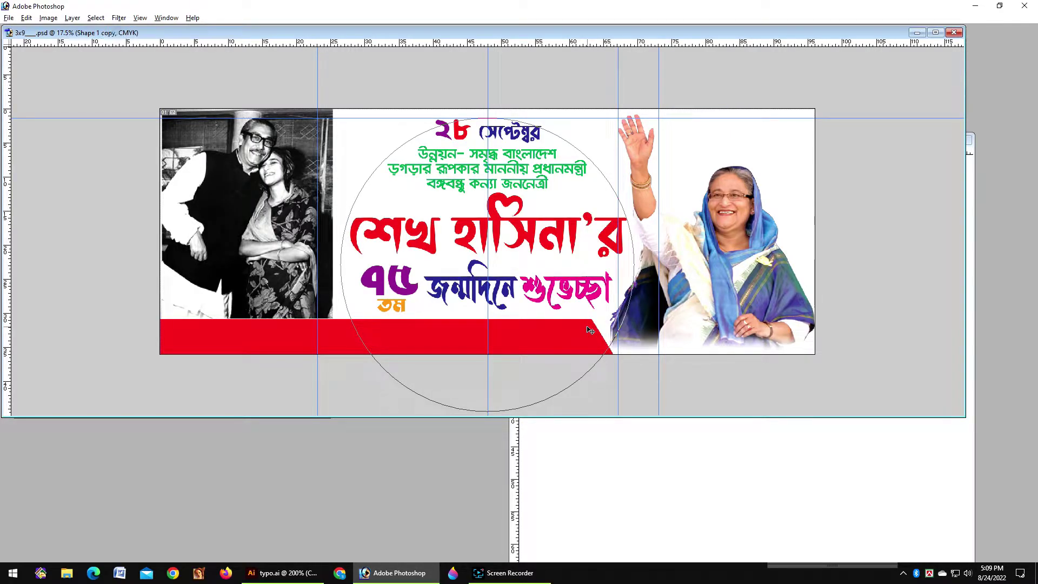
{"action": "key", "text": "ctrl+t"}
{"action": "left_click_drag", "start_coordinate": [634, 118], "coordinate": [653, 100]}
{"action": "key", "text": "Return"}
Fill the larger duplicate circle with golden yellow using colour values 30 and 100, and set its layer opacity to 50%.
{"action": "key", "text": "Tab"}
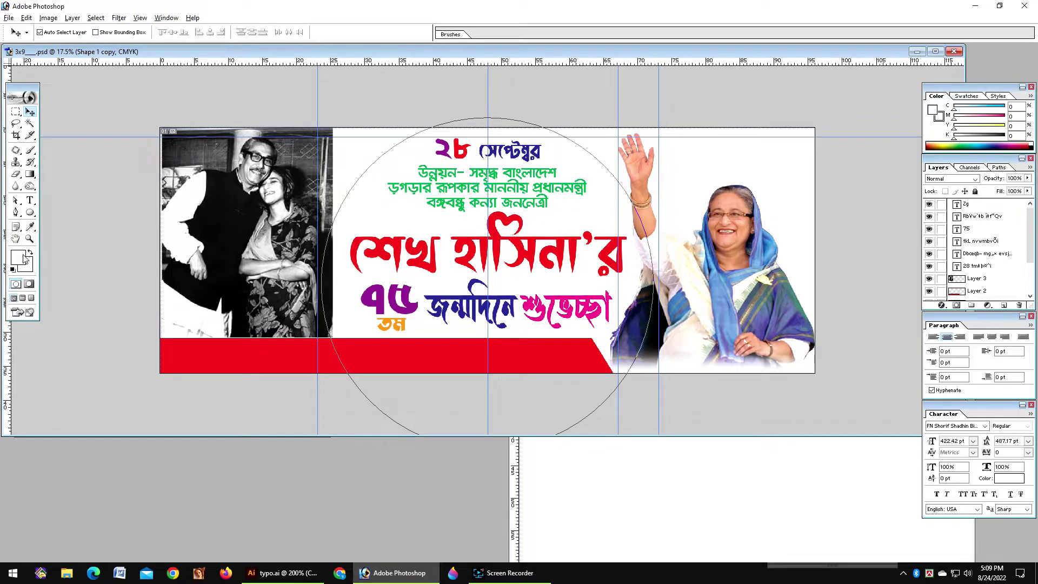
{"action": "left_click", "coordinate": [24, 260]}
{"action": "type", "text": "30"}
{"action": "key", "text": "Tab"}
{"action": "type", "text": "100"}
{"action": "key", "text": "Return"}
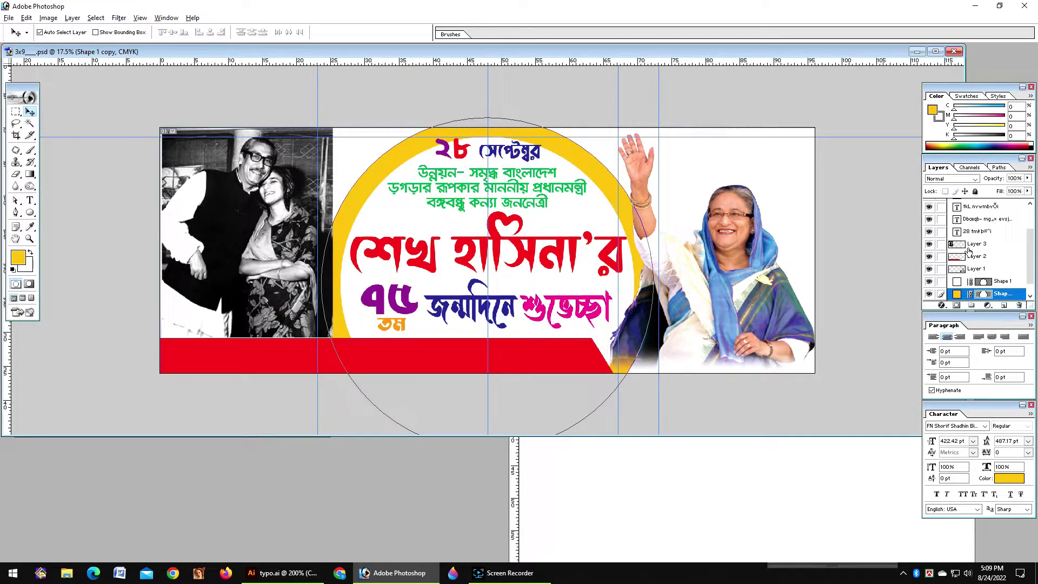
{"action": "type", "text": "50"}
{"action": "key", "text": "Tab"}
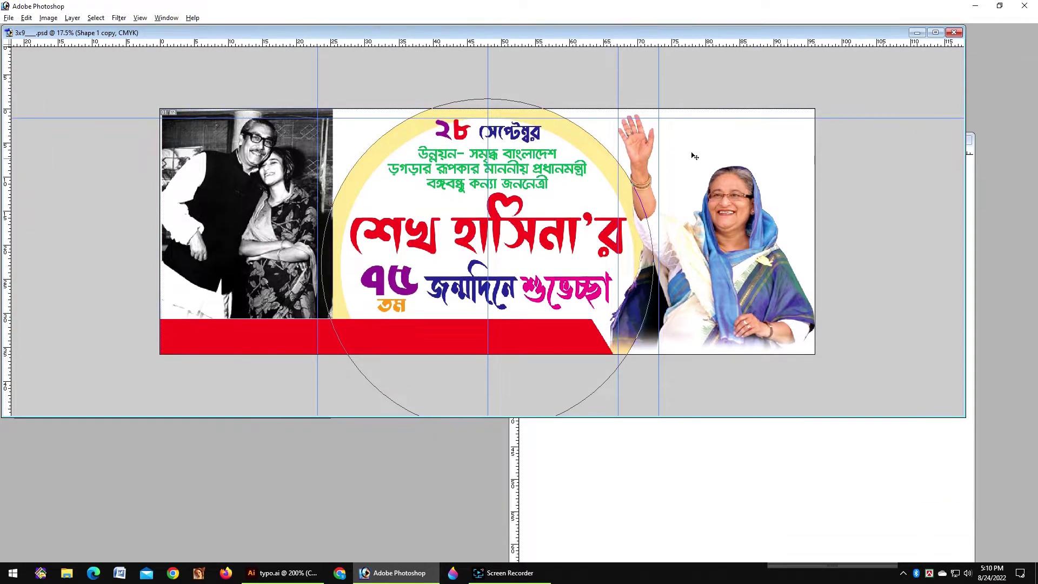
Move the green three-line text slightly down to widen the gap below the date.
{"action": "scroll", "coordinate": [692, 157], "scroll_direction": "down", "scroll_amount": 3}
{"action": "scroll", "coordinate": [541, 179], "scroll_direction": "up", "scroll_amount": 1}
{"action": "key", "text": "Tab"}
{"action": "key", "text": "Tab"}
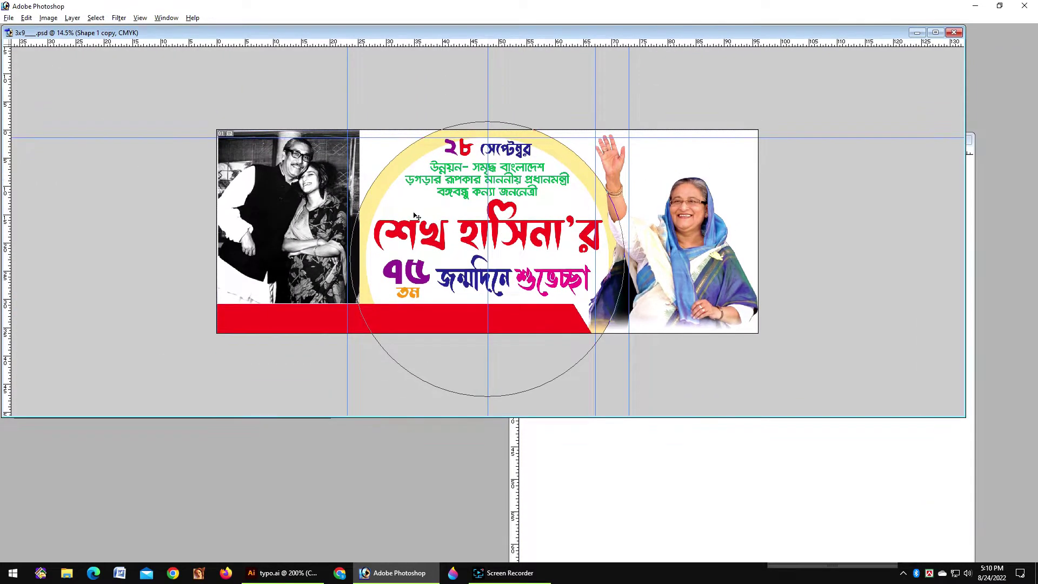
{"action": "left_click_drag", "start_coordinate": [681, 320], "coordinate": [757, 335]}
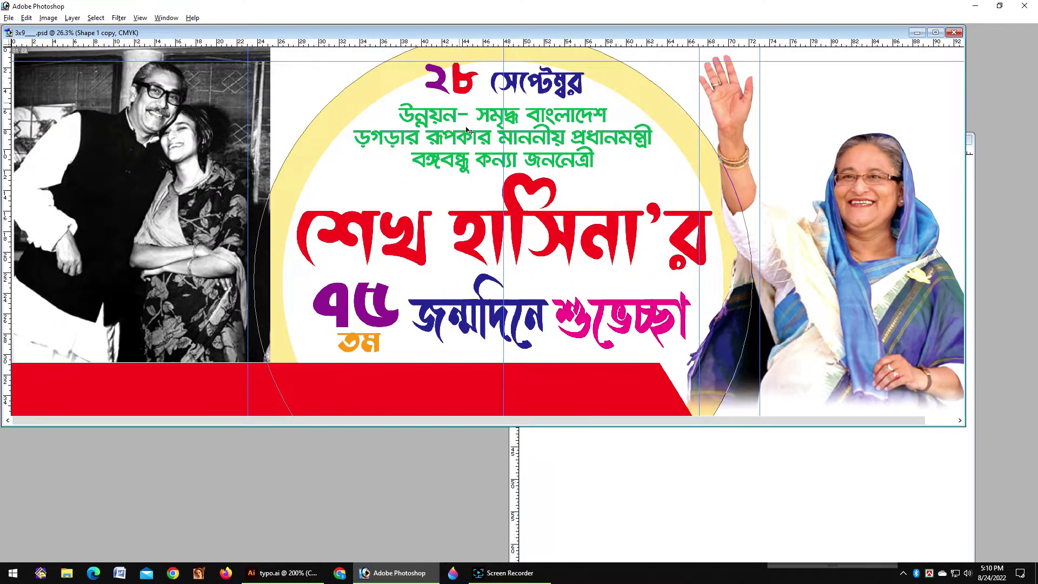
{"action": "left_click", "coordinate": [497, 120]}
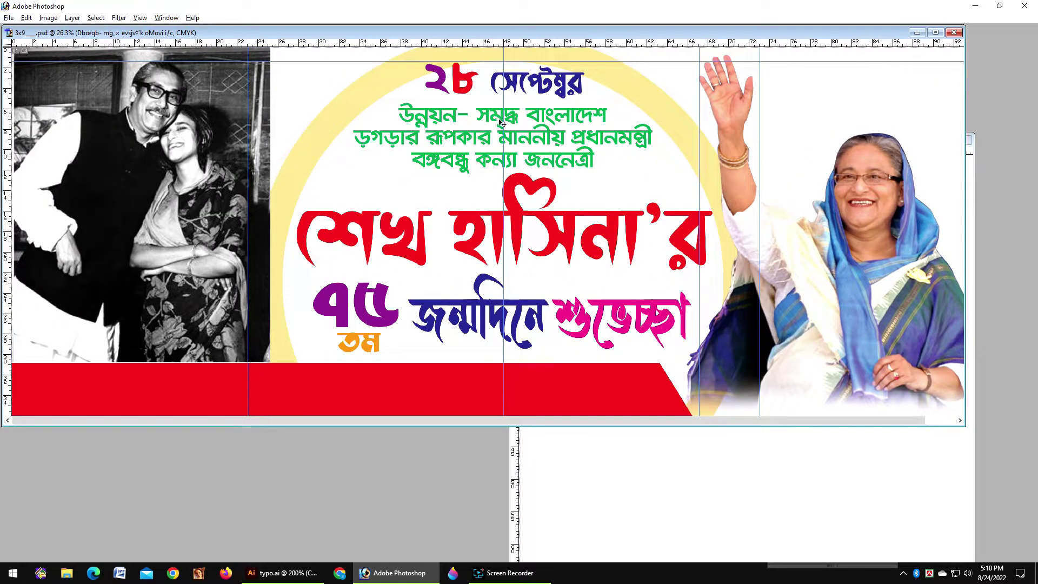
{"action": "left_click_drag", "start_coordinate": [501, 103], "coordinate": [501, 106]}
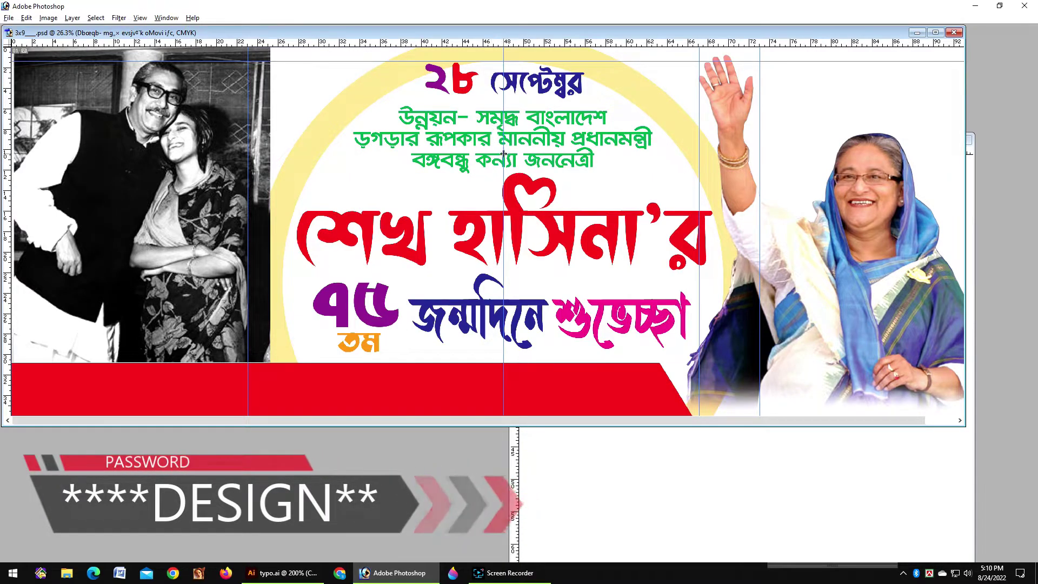
{"action": "key", "text": "Return"}
Move the red name text slightly down, and lower the "৭৫ তম জন্মদিনে শুভেচ্ছা" line to restore its spacing.
{"action": "left_click", "coordinate": [522, 235]}
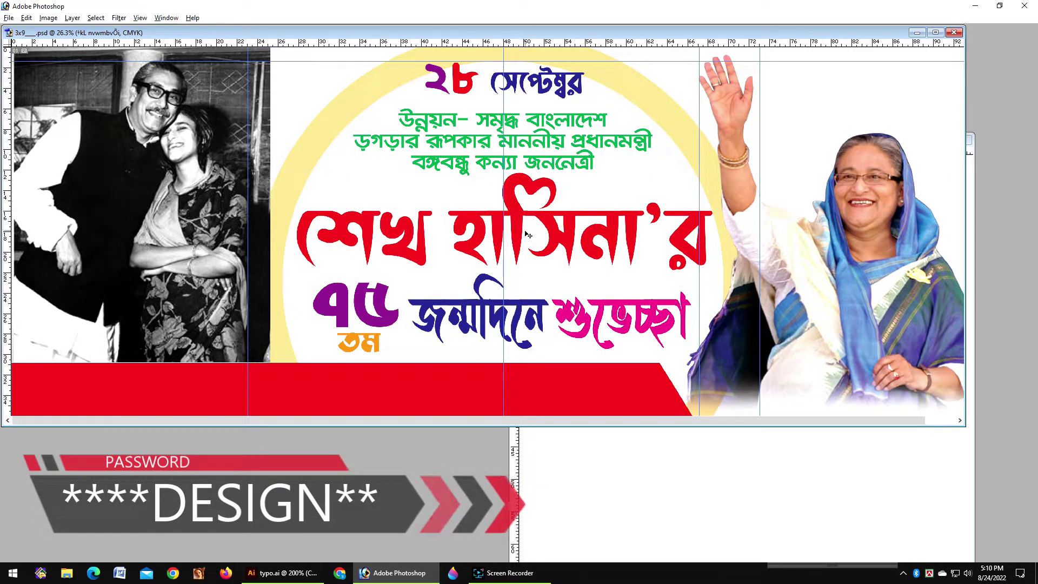
{"action": "left_click_drag", "start_coordinate": [521, 235], "coordinate": [522, 241]}
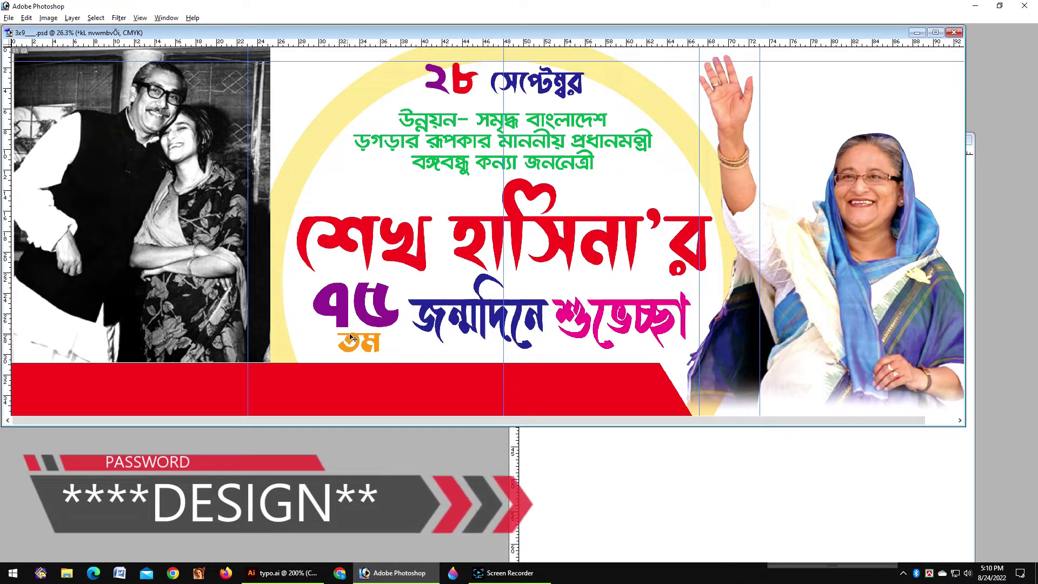
{"action": "left_click", "coordinate": [430, 320]}
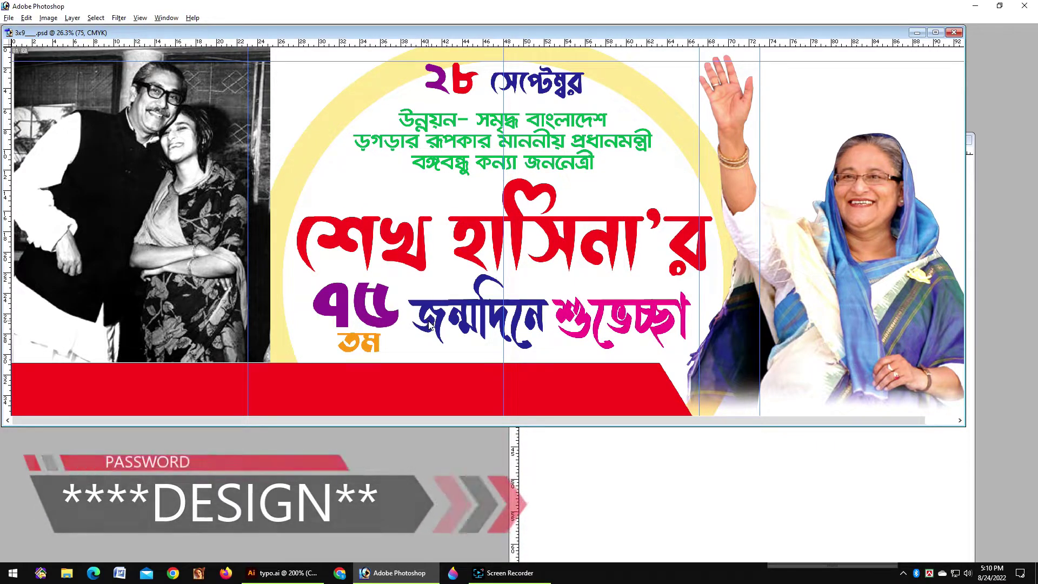
{"action": "left_click_drag", "start_coordinate": [429, 321], "coordinate": [427, 323]}
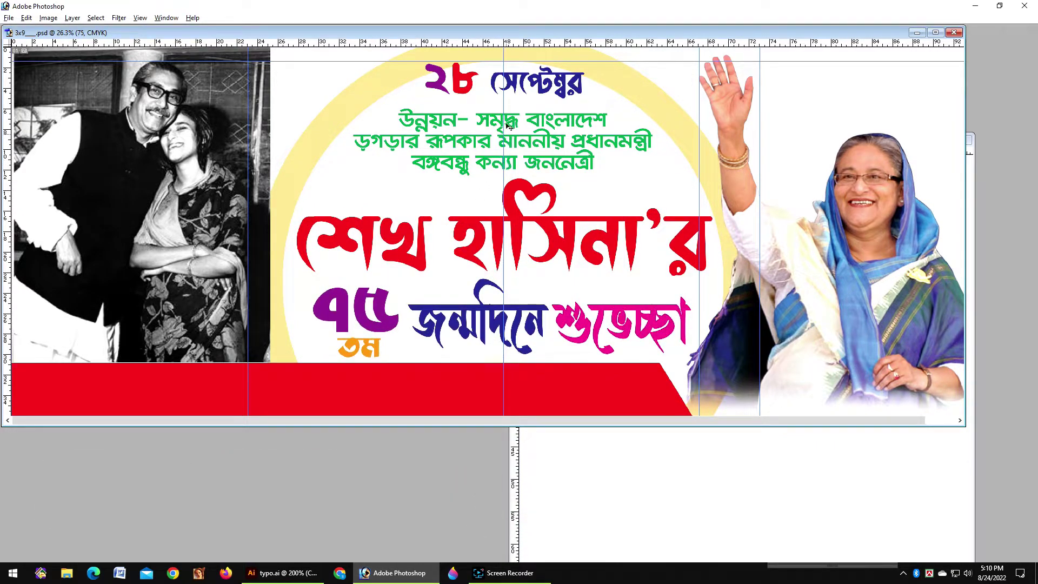
Move the date line and the green three-line text slightly down, and maximize the document window.
{"action": "left_click_drag", "start_coordinate": [514, 80], "coordinate": [514, 127]}
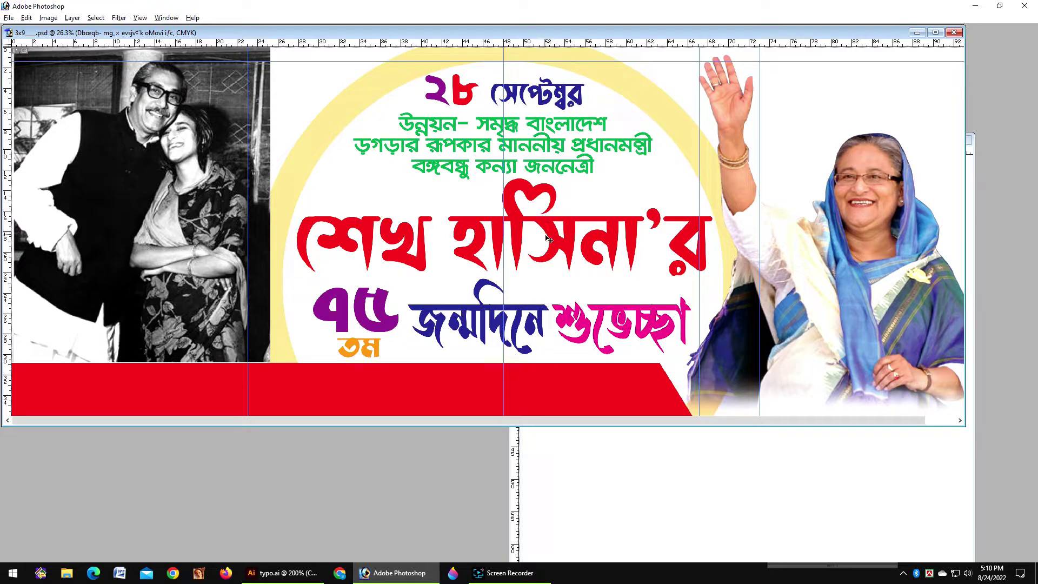
{"action": "double_click", "coordinate": [642, 33]}
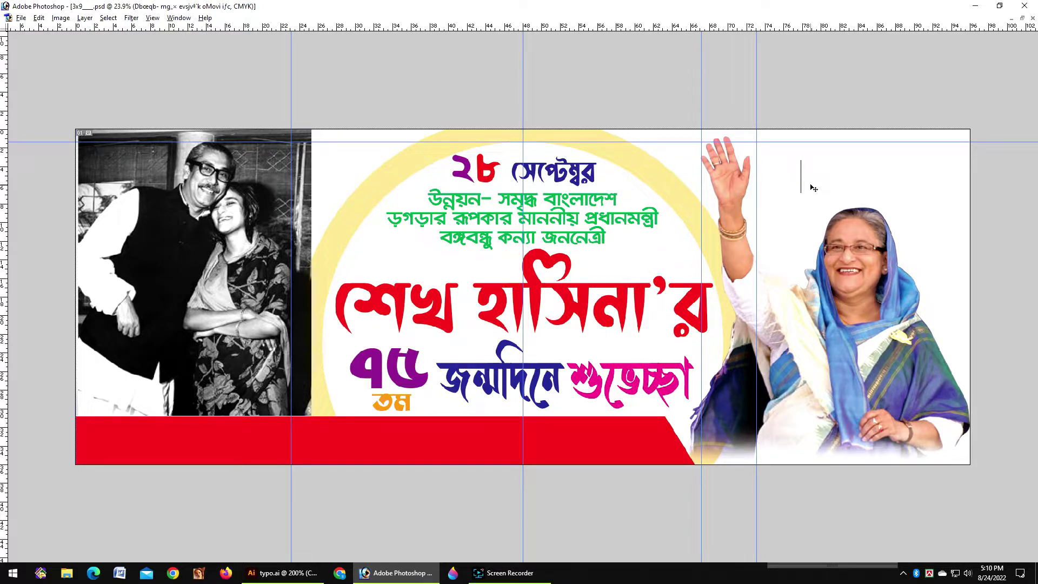
Add the green text "শুভ জন্মদিন" above the waving portrait and enlarge it over her head.
{"action": "type", "text": "ুভ জন্মদিন"}
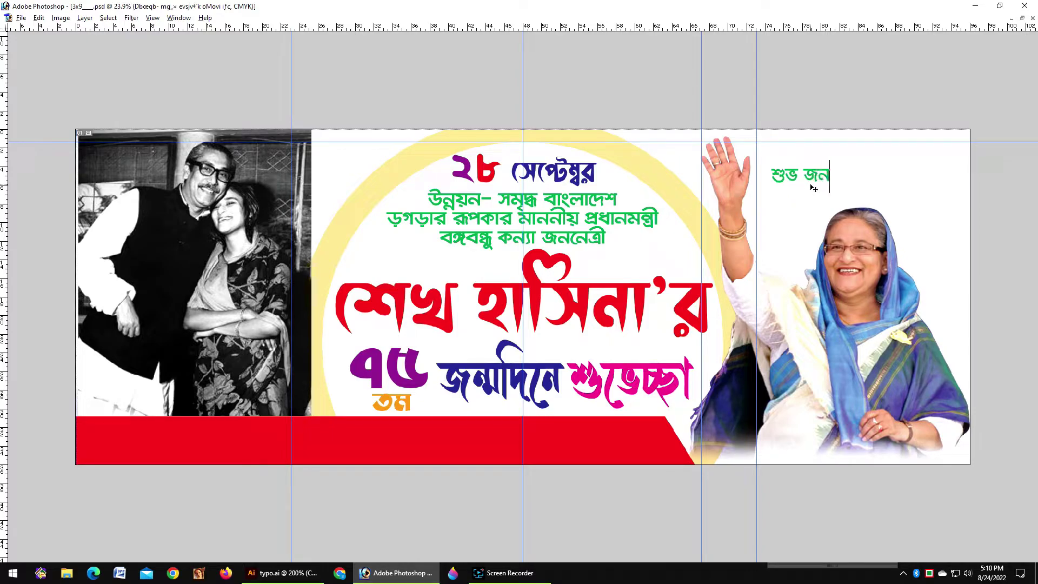
{"action": "key", "text": "ctrl+Return"}
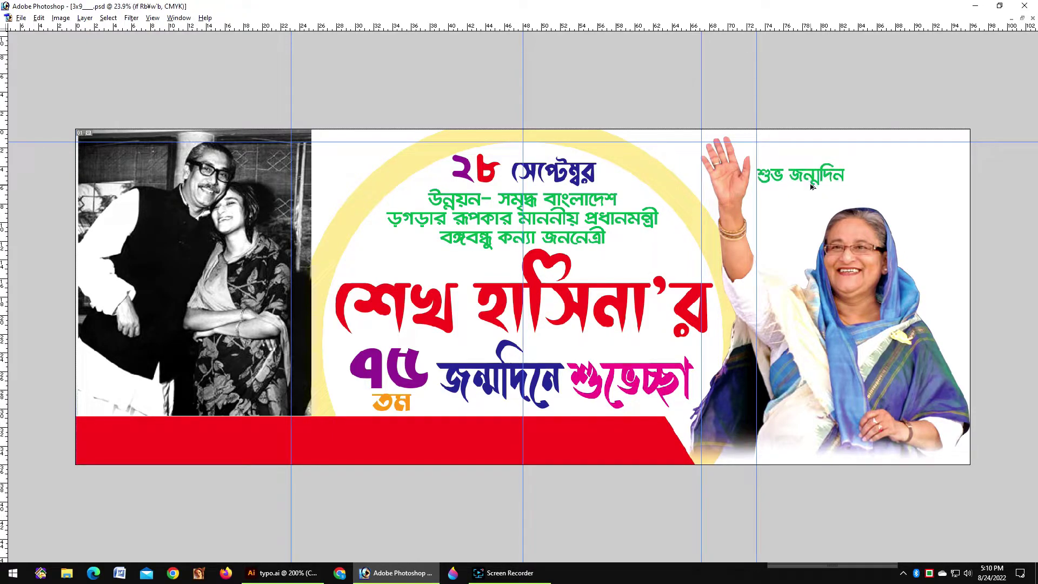
{"action": "key", "text": "ctrl+t"}
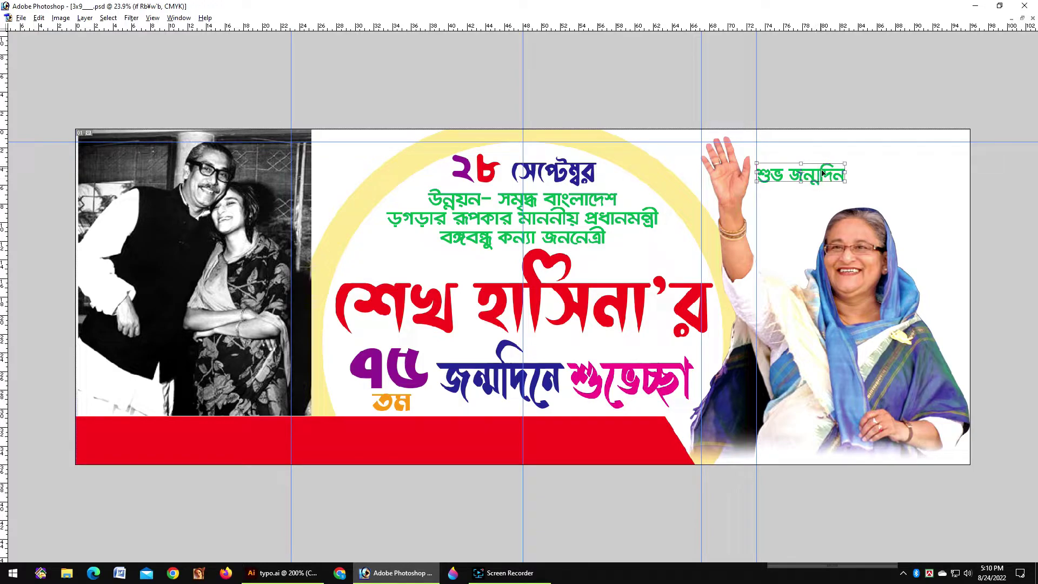
{"action": "left_click_drag", "start_coordinate": [826, 175], "coordinate": [922, 198]}
{"action": "key", "text": "Return"}
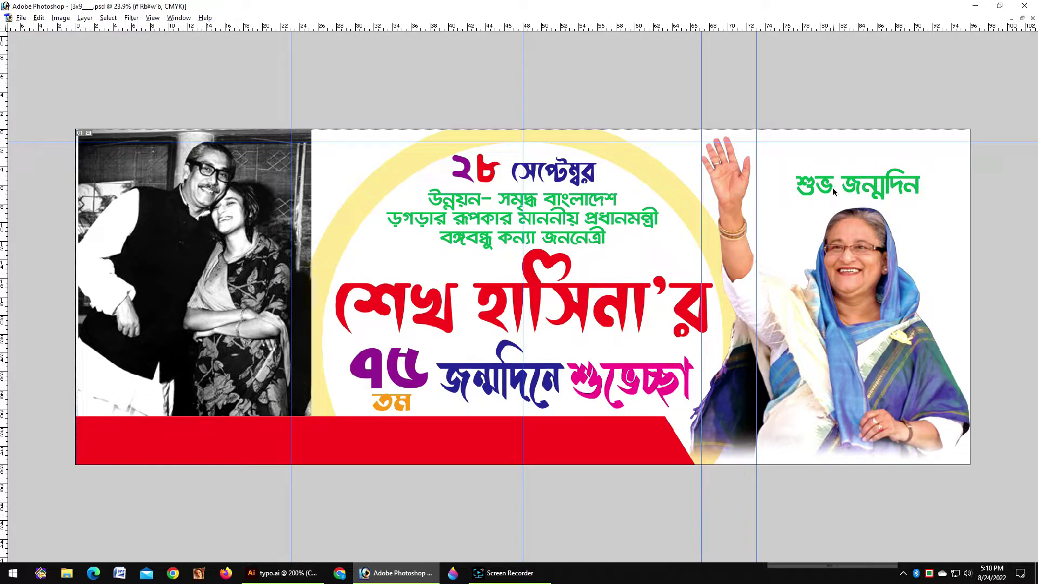
Try successive FN fonts on the "শুভ জন্মদিন" text and set it in FN Shorif Shadhin.
{"action": "left_click", "coordinate": [834, 189]}
{"action": "key", "text": "ctrl+a"}
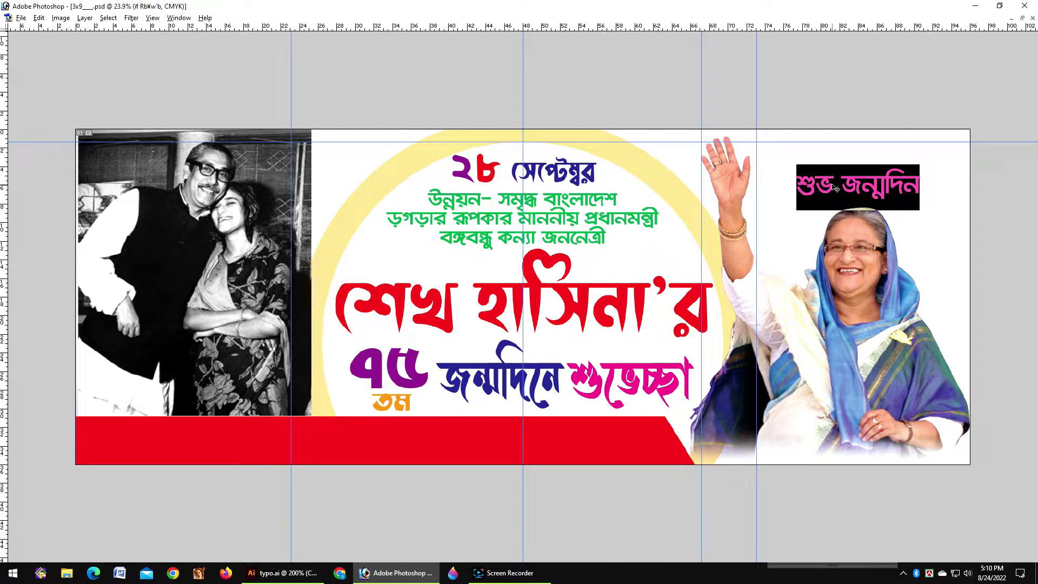
{"action": "key", "text": "ctrl+t"}
{"action": "left_click", "coordinate": [954, 425]}
{"action": "type", "text": "FN"}
{"action": "key", "text": "Return"}
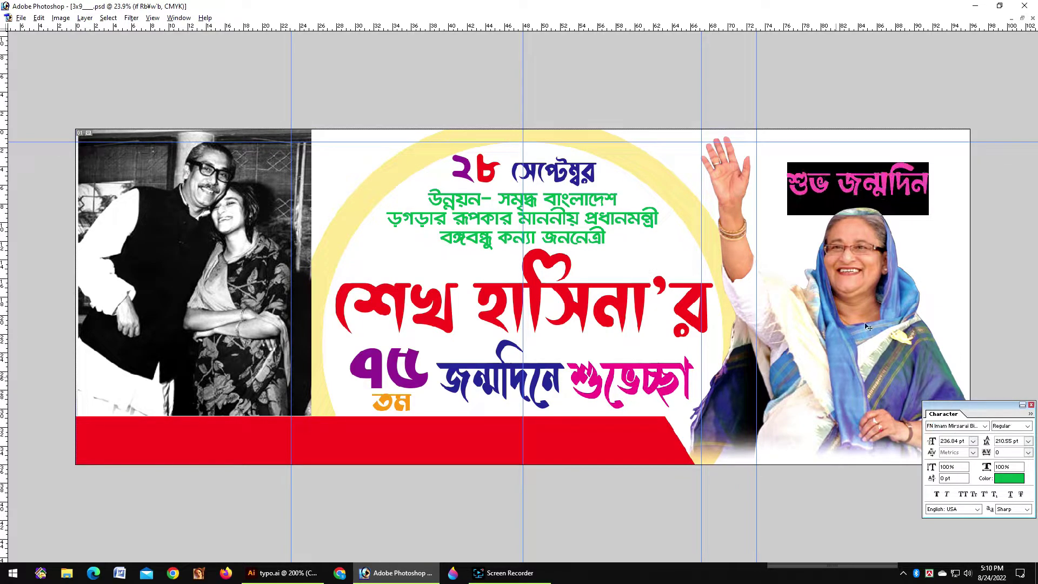
{"action": "left_click", "coordinate": [959, 427]}
{"action": "key", "text": "Down"}
{"action": "key", "text": "Down"}
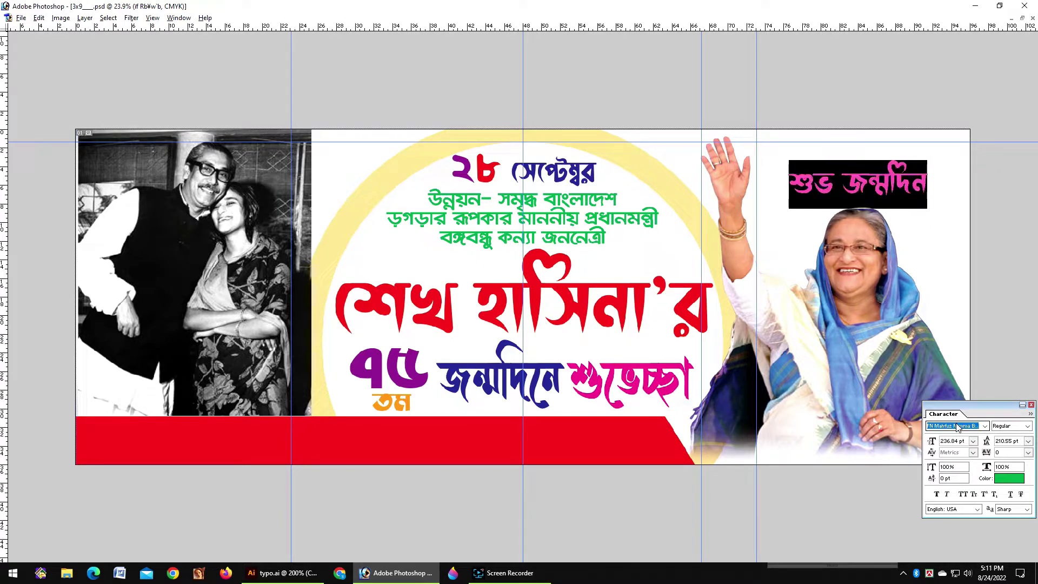
{"action": "key", "text": "Down"}
{"action": "key", "text": "Down"}
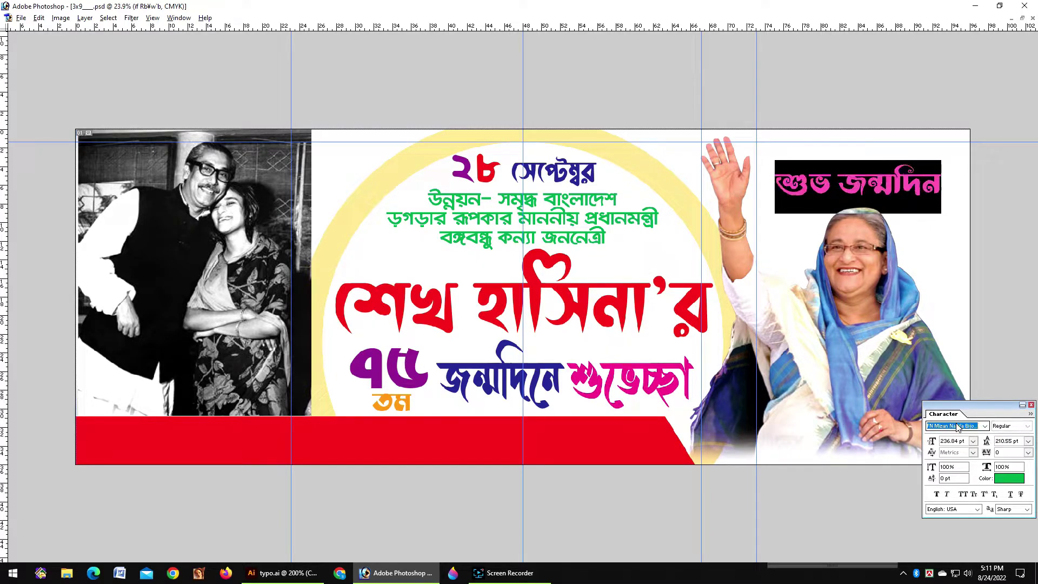
{"action": "key", "text": "Down"}
{"action": "key", "text": "Down"}
{"action": "key", "text": "Down"}
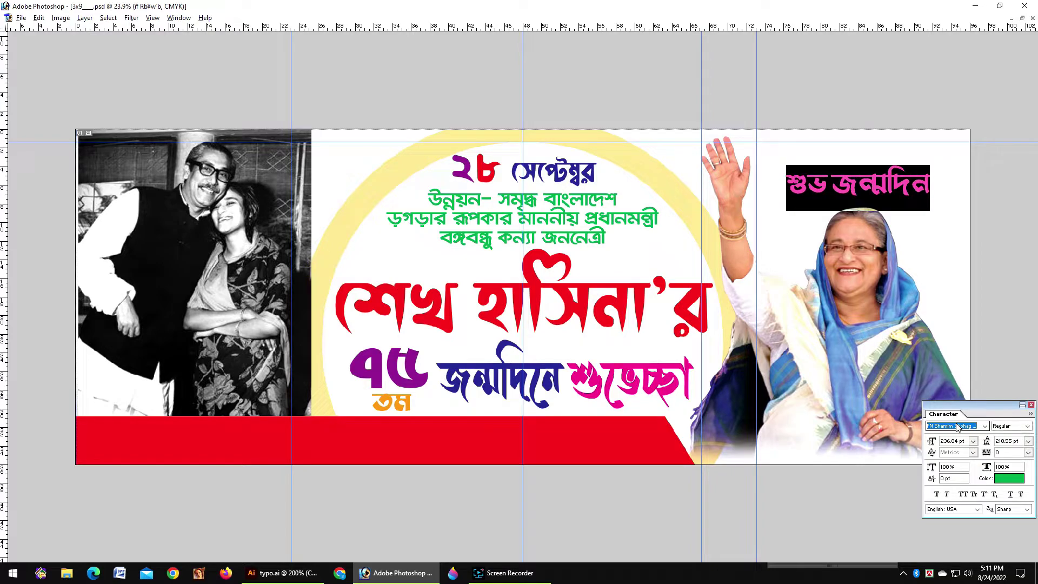
{"action": "key", "text": "Down"}
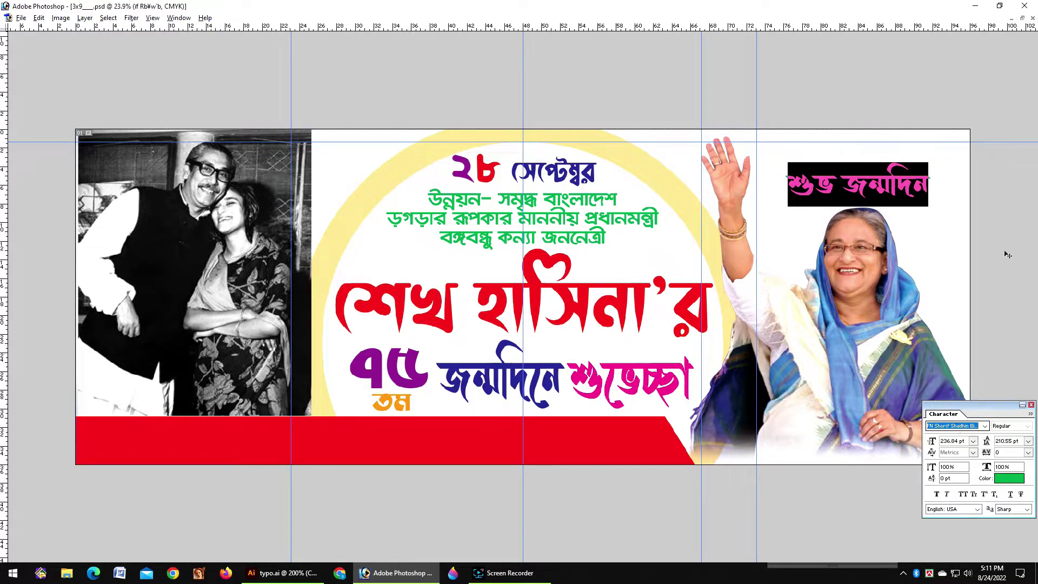
{"action": "left_click", "coordinate": [886, 188]}
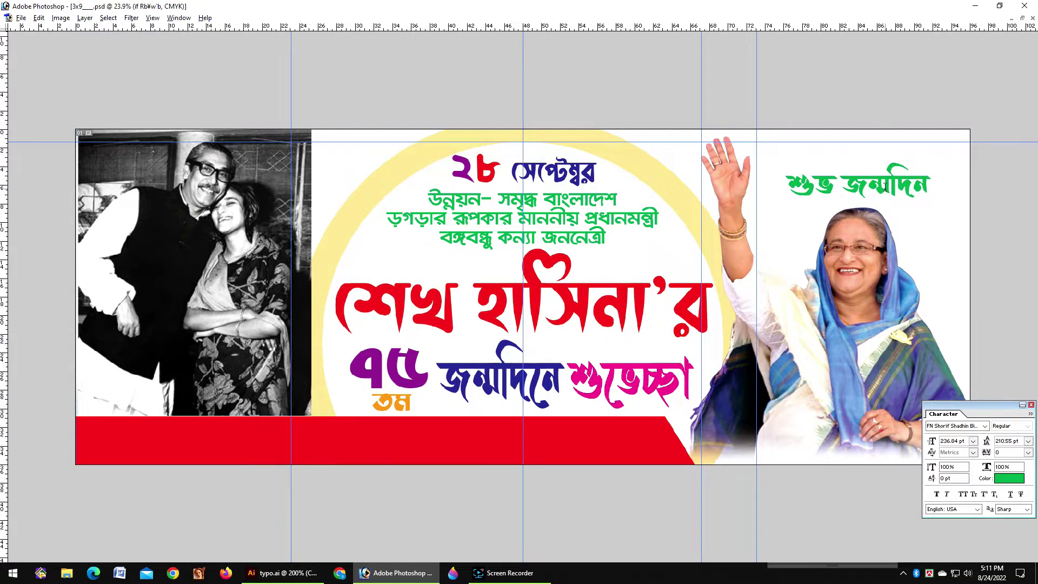
Warp the "শুভ জন্মদিন" text with the Arc style and a bend of +50%.
{"action": "key", "text": "Tab"}
{"action": "left_click", "coordinate": [885, 188]}
{"action": "key", "text": "ctrl+a"}
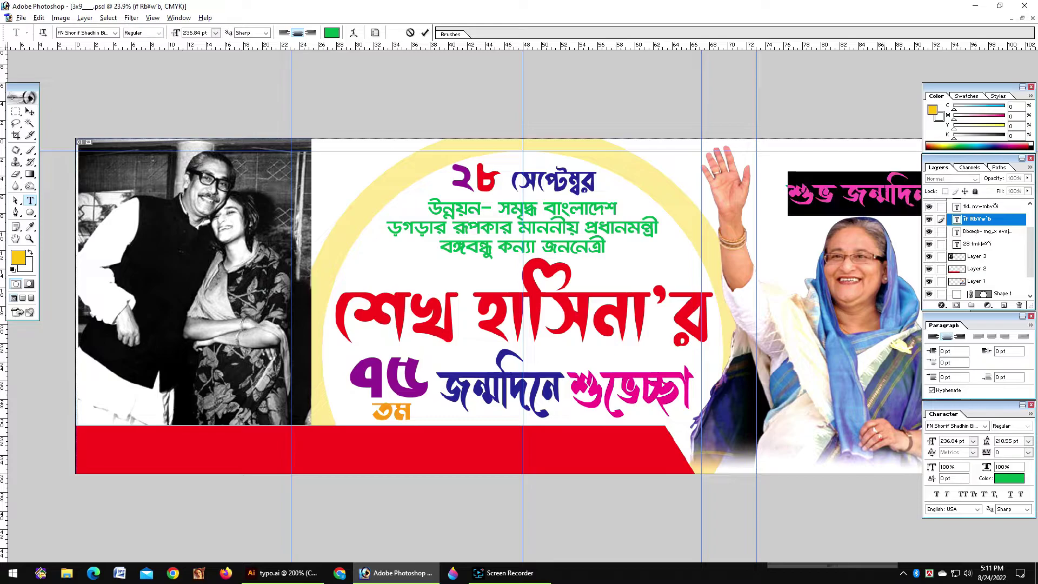
{"action": "left_click", "coordinate": [354, 33]}
{"action": "left_click", "coordinate": [492, 242]}
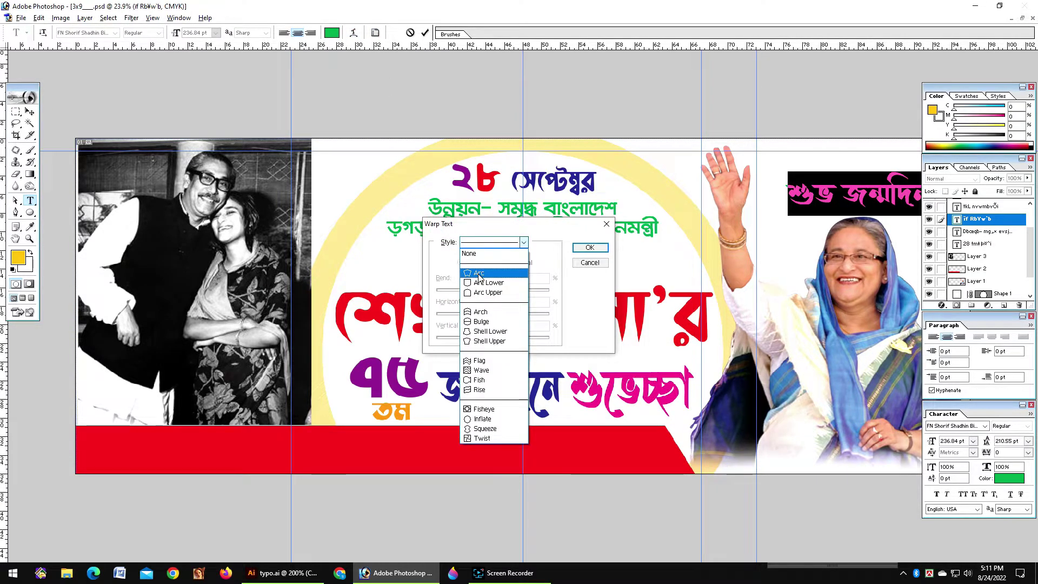
{"action": "left_click", "coordinate": [479, 274]}
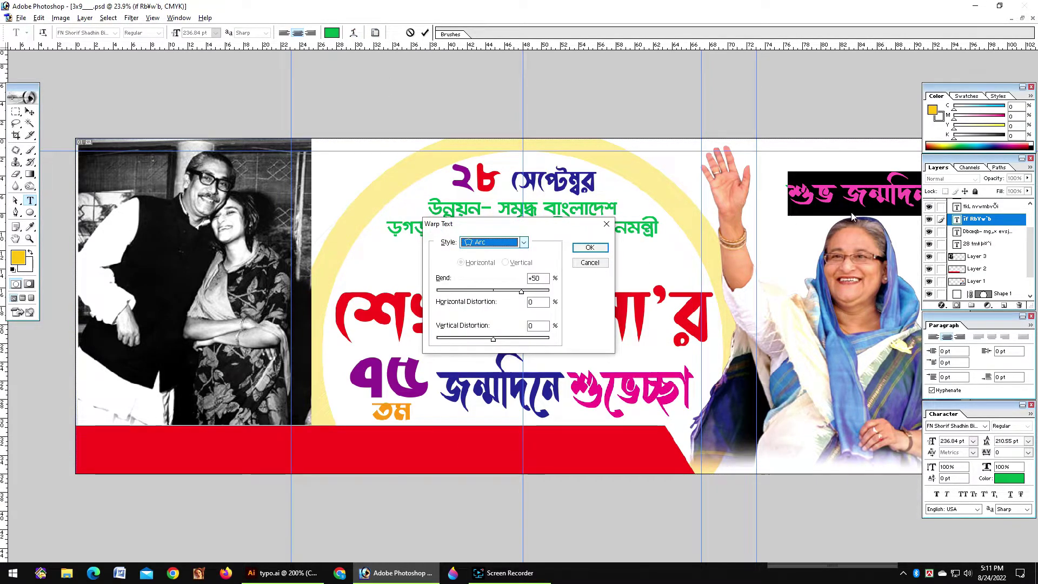
{"action": "left_click", "coordinate": [589, 247]}
{"action": "key", "text": "ctrl+Return"}
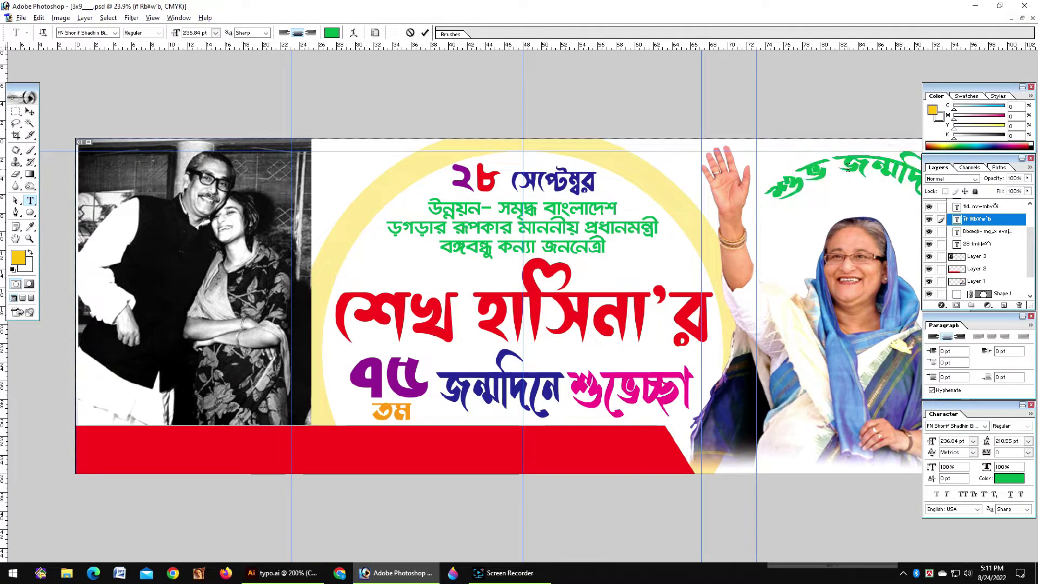
Transform the arched "শুভ জন্মদিন" text to be narrower and taller, and lower it to curve over the portrait's head.
{"action": "key", "text": "Tab"}
{"action": "key", "text": "ctrl+t"}
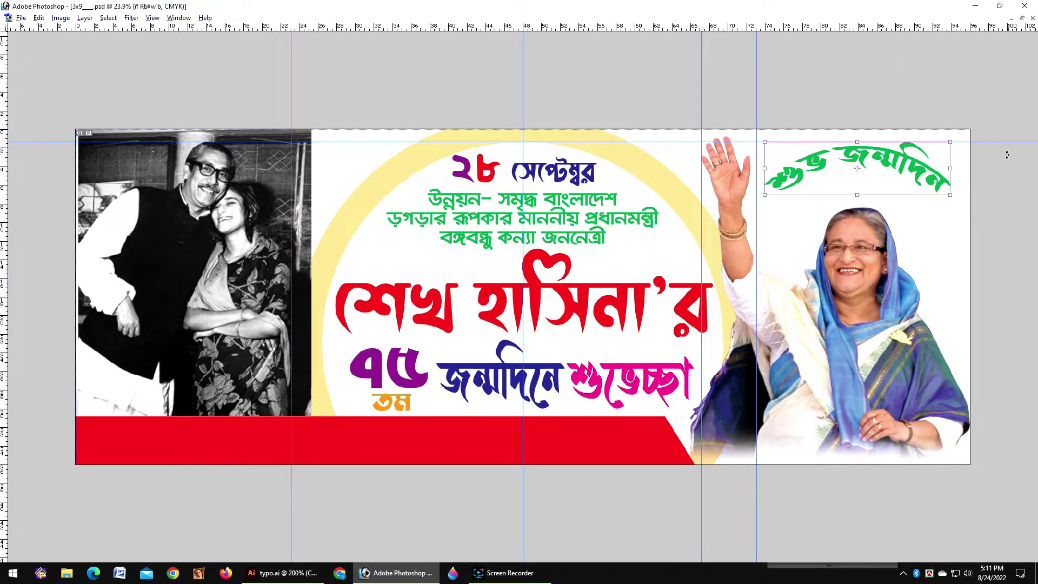
{"action": "left_click_drag", "start_coordinate": [951, 172], "coordinate": [933, 197]}
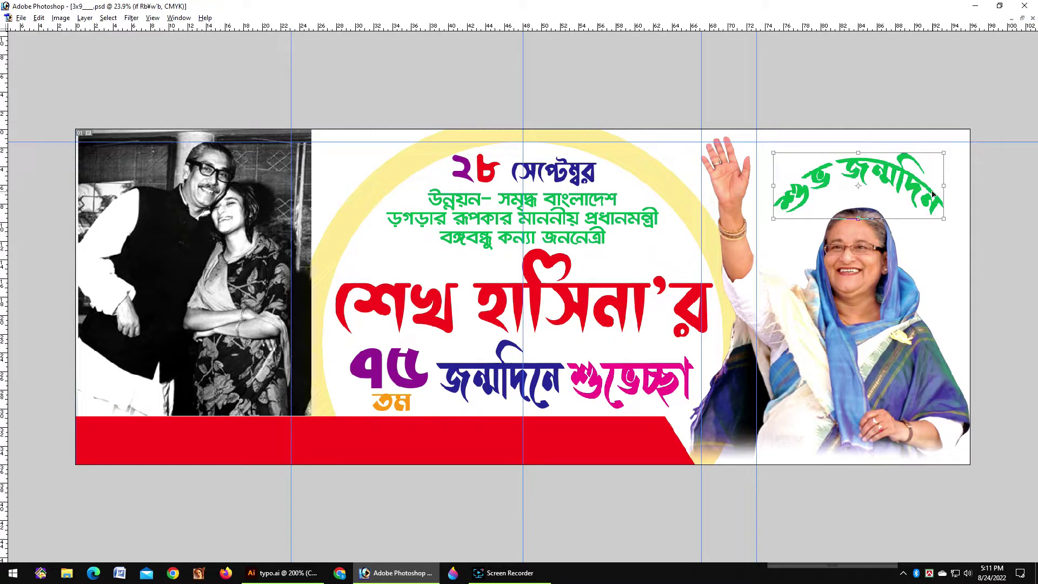
Make a small rectangular selection inside the red bar, starting at the banner's left edge.
{"action": "key", "text": "Tab"}
{"action": "key", "text": "Tab"}
{"action": "scroll", "coordinate": [509, 310], "scroll_direction": "down", "scroll_amount": 1}
{"action": "key", "text": "Tab"}
{"action": "left_click", "coordinate": [17, 114]}
{"action": "key", "text": "Tab"}
{"action": "key", "text": "ctrl+0"}
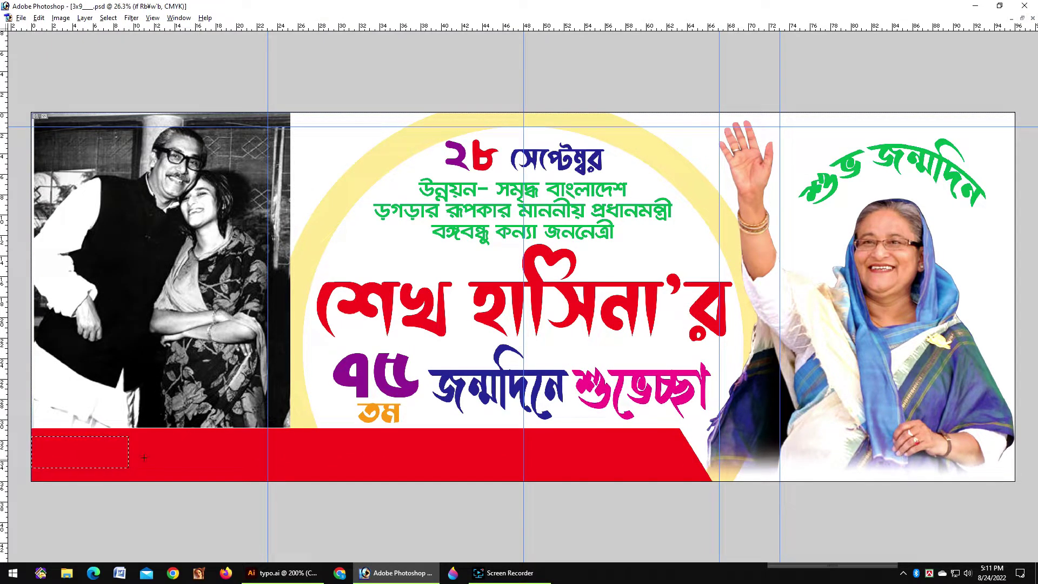
Fill the rectangular selection on a new layer with pure yellow, using 0% magenta and 100% yellow.
{"action": "key", "text": "ctrl+shift+n"}
{"action": "key", "text": "Return"}
{"action": "key", "text": "alt+BackSpace"}
{"action": "key", "text": "ctrl+BackSpace"}
{"action": "key", "text": "Tab"}
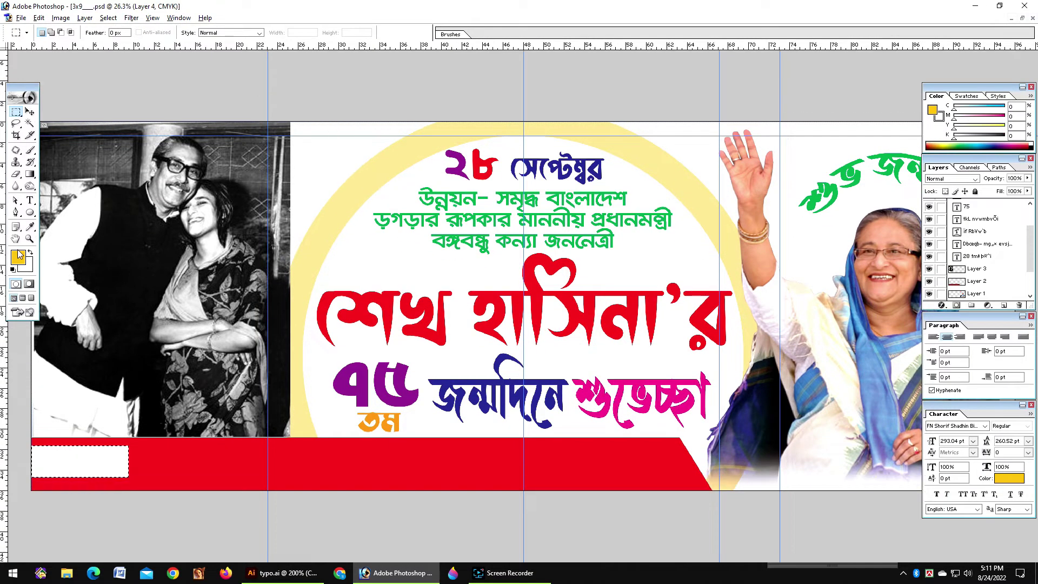
{"action": "left_click", "coordinate": [18, 258]}
{"action": "key", "text": "Tab"}
{"action": "type", "text": "0"}
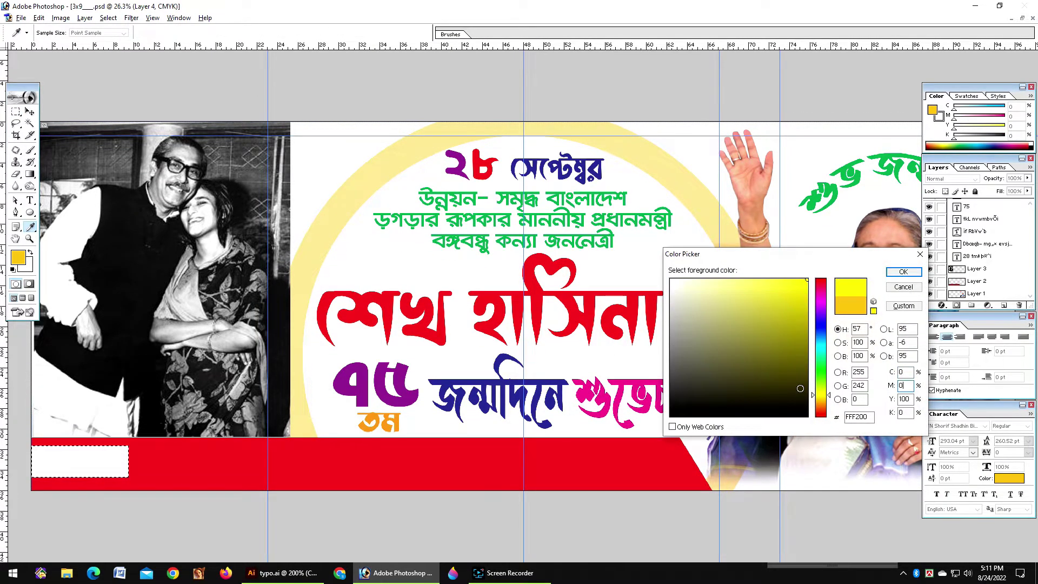
{"action": "key", "text": "Return"}
{"action": "key", "text": "alt+BackSpace"}
Skew the yellow rectangle so its right end slants like the red bar, deselect, and nudge it slightly down.
{"action": "key", "text": "ctrl+t"}
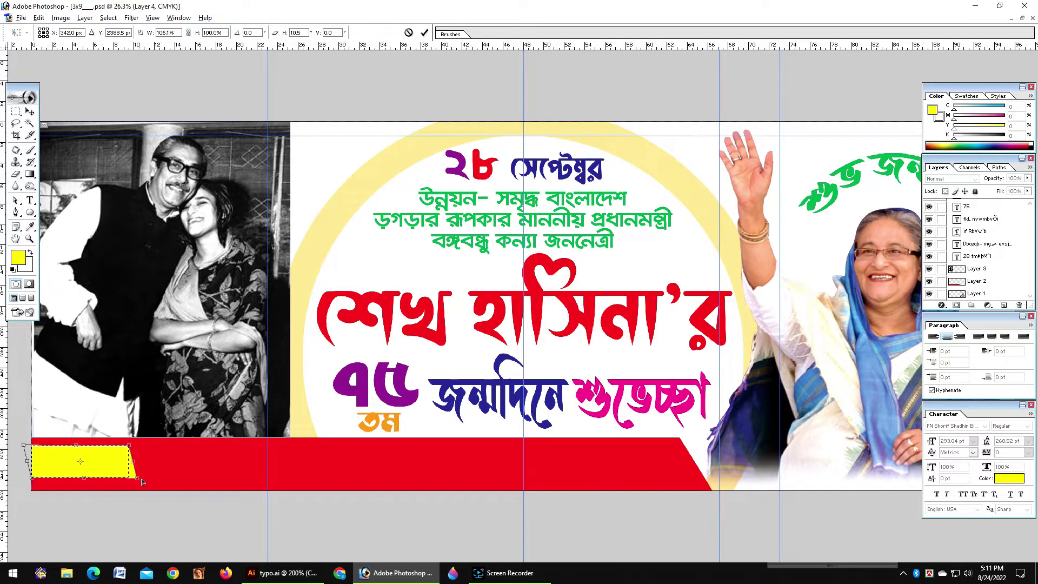
{"action": "left_click_drag", "start_coordinate": [144, 480], "coordinate": [143, 479]}
{"action": "key", "text": "Return"}
{"action": "key", "text": "ctrl+d"}
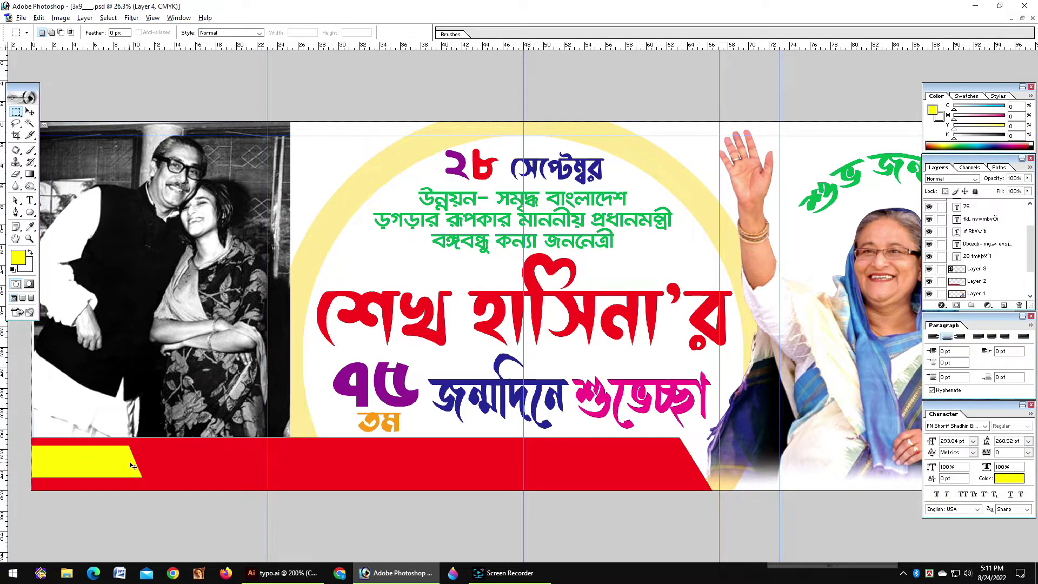
{"action": "key", "text": "ctrl+t"}
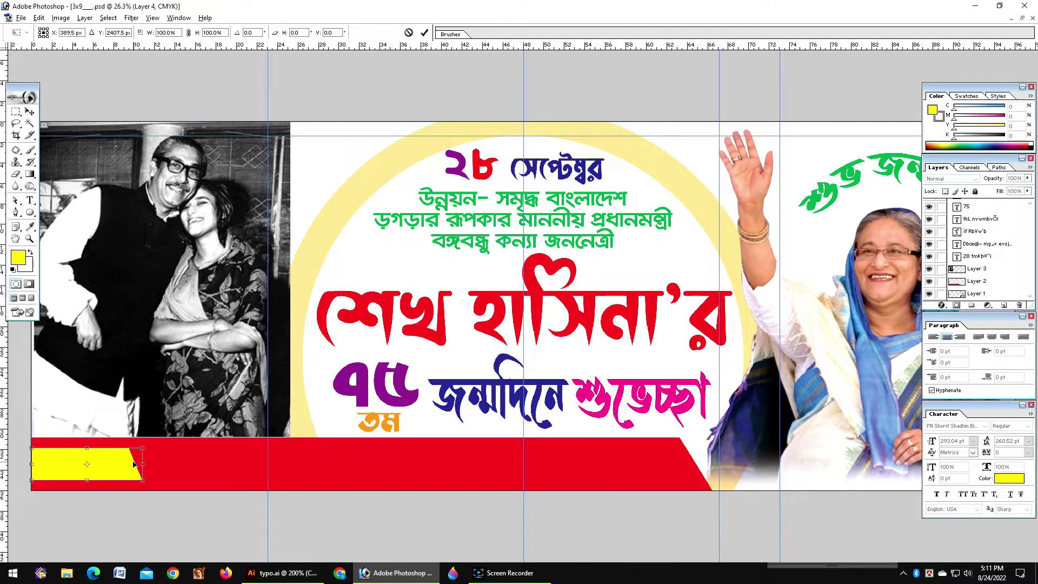
{"action": "key", "text": "Return"}
Send the black-and-white photo behind the translucent yellow ring.
{"action": "scroll", "coordinate": [134, 465], "scroll_direction": "down", "scroll_amount": 3}
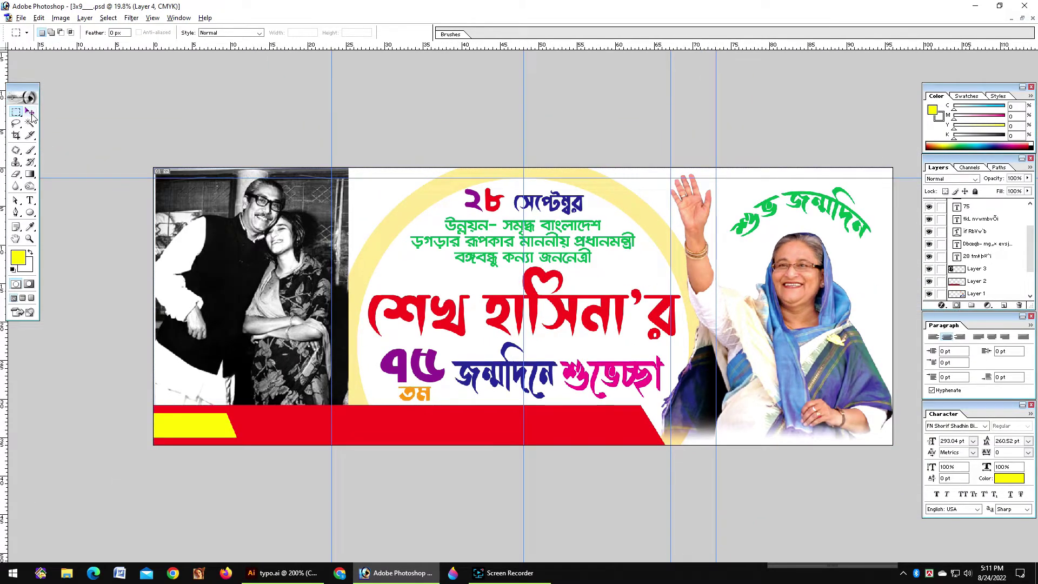
{"action": "key", "text": "Tab"}
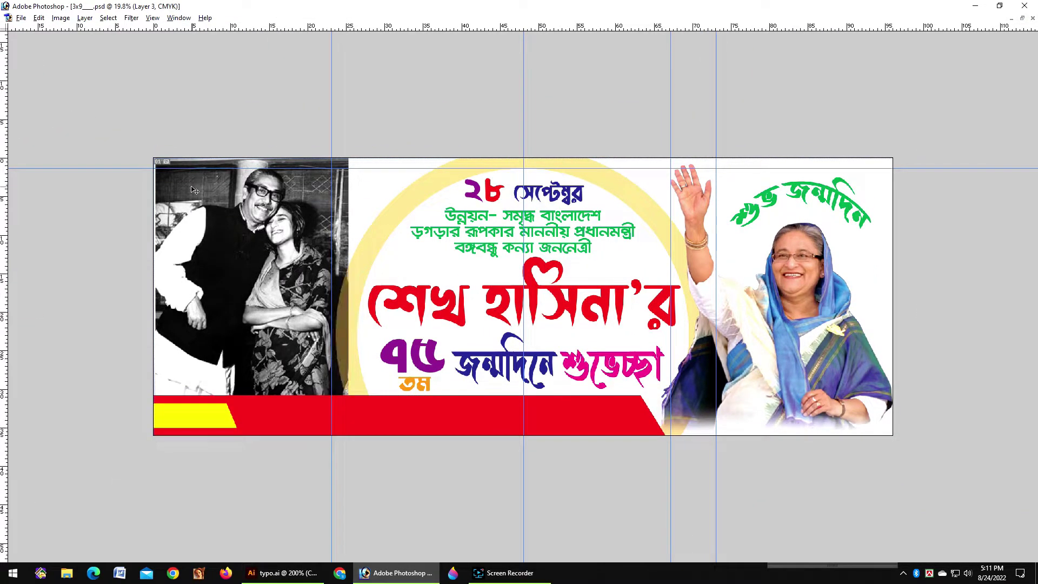
{"action": "scroll", "coordinate": [193, 312], "scroll_direction": "down", "scroll_amount": 1}
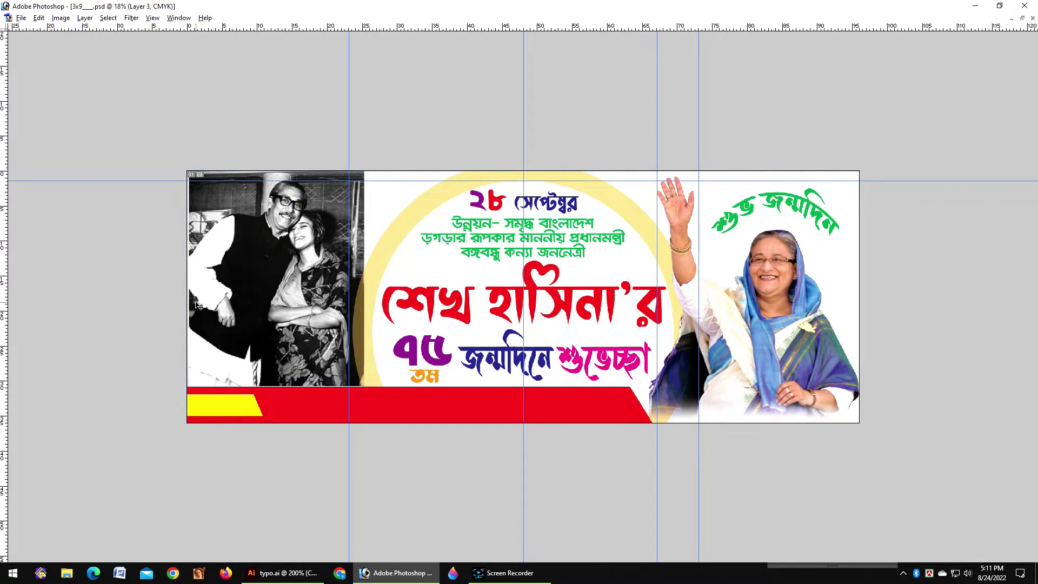
{"action": "scroll", "coordinate": [198, 305], "scroll_direction": "up", "scroll_amount": 1}
Stroke the whole canvas edge on a new layer with a 65 px centred crimson border, C 0, M 100, Y 50, K 30.
{"action": "left_click", "coordinate": [198, 305]}
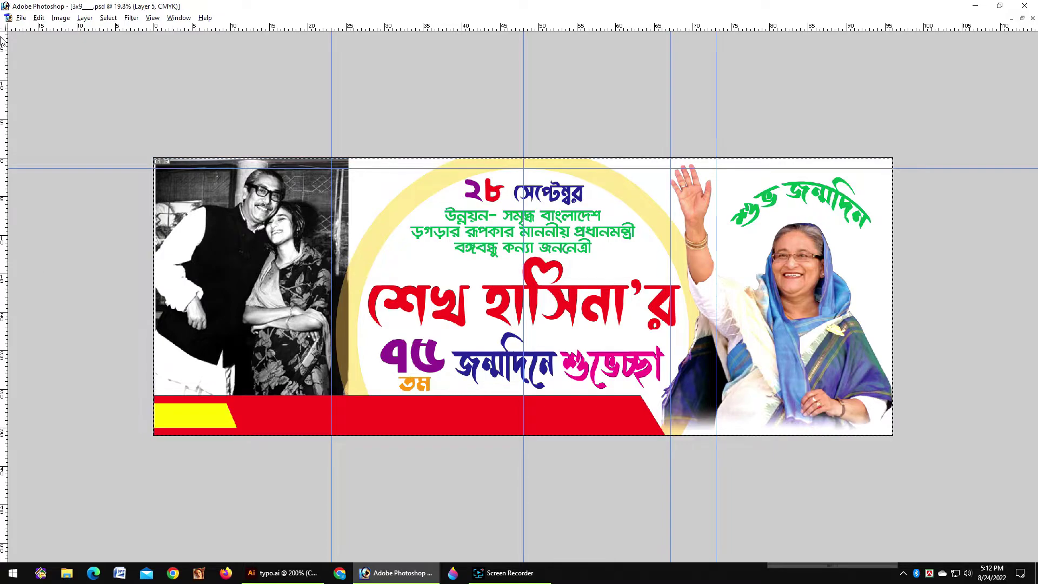
{"action": "left_click", "coordinate": [39, 18]}
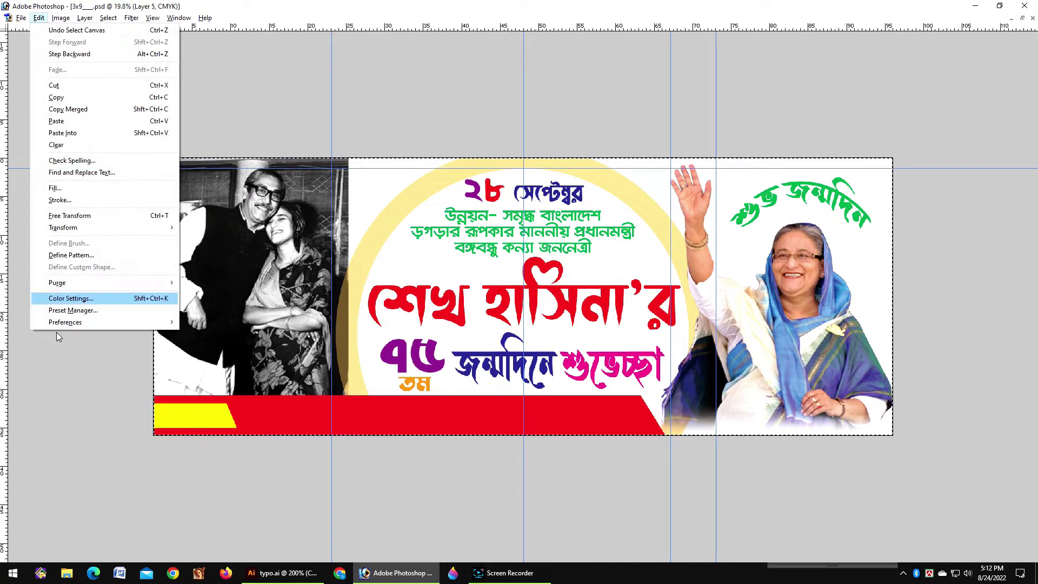
{"action": "left_click", "coordinate": [59, 199]}
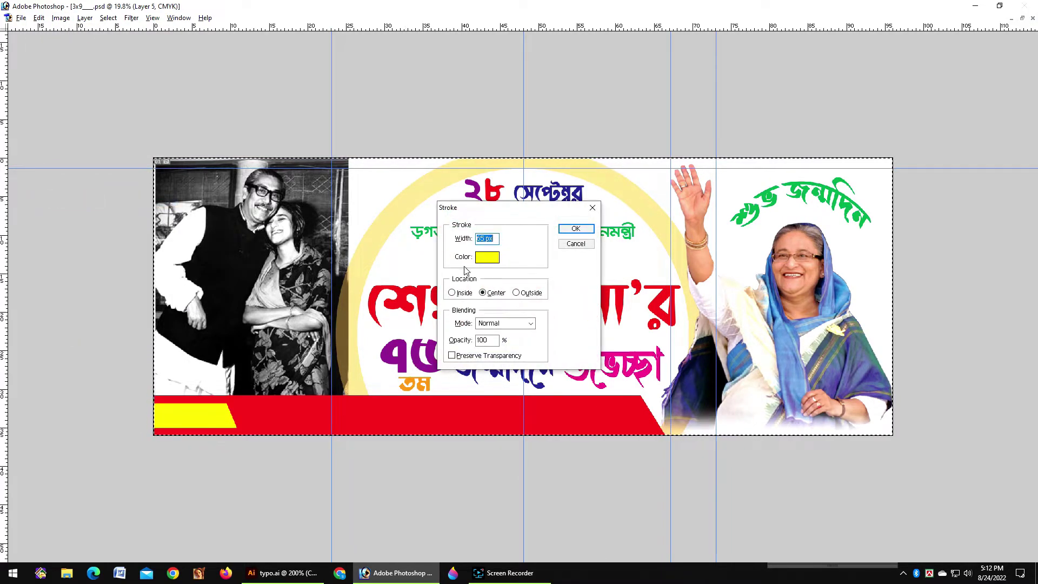
{"action": "left_click", "coordinate": [486, 257]}
{"action": "type", "text": "1"}
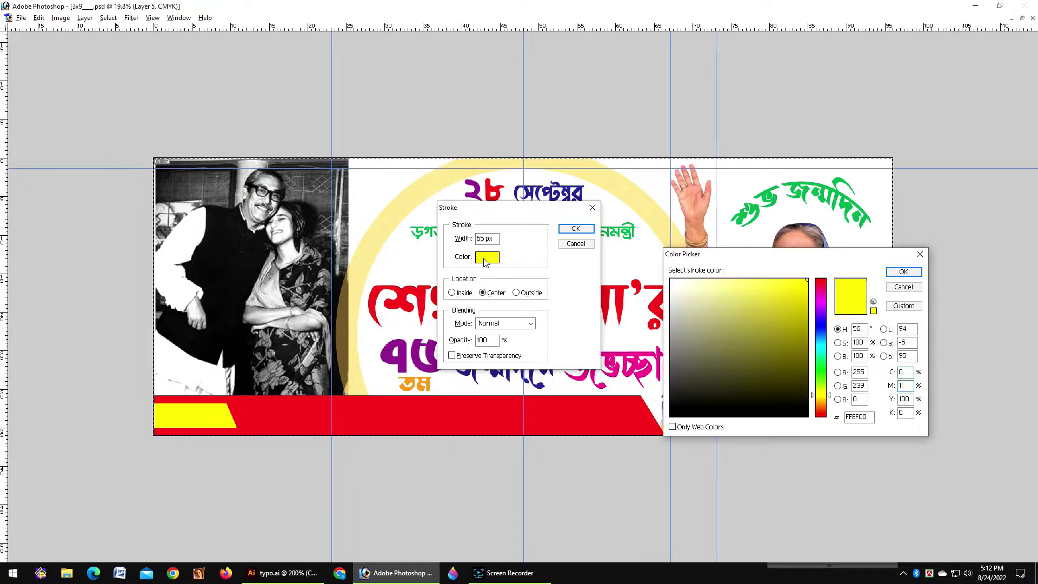
{"action": "type", "text": "00"}
{"action": "key", "text": "Tab"}
{"action": "type", "text": "50"}
{"action": "key", "text": "Tab"}
{"action": "type", "text": "30"}
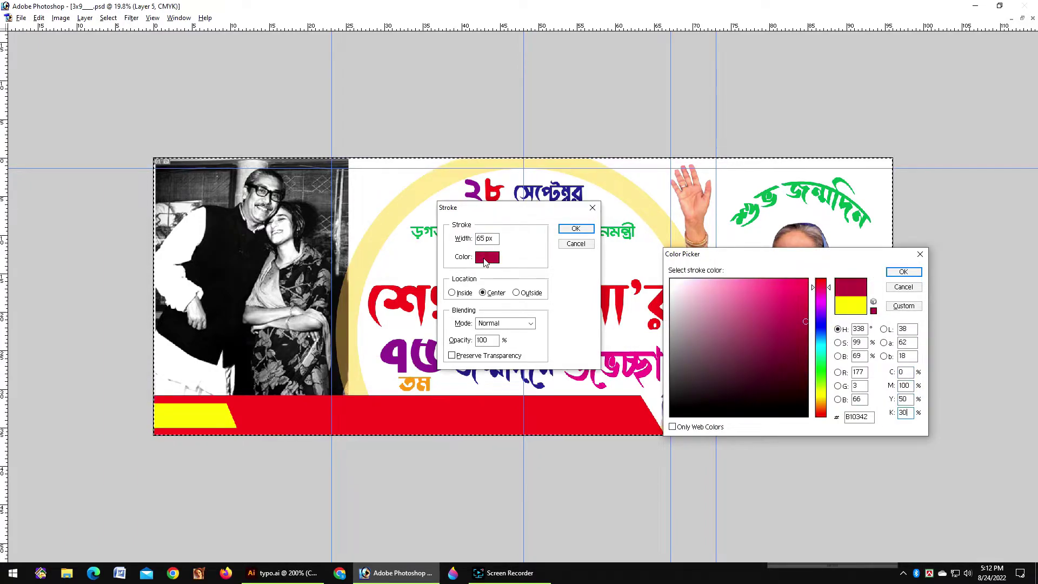
{"action": "key", "text": "Return"}
{"action": "key", "text": "Return"}
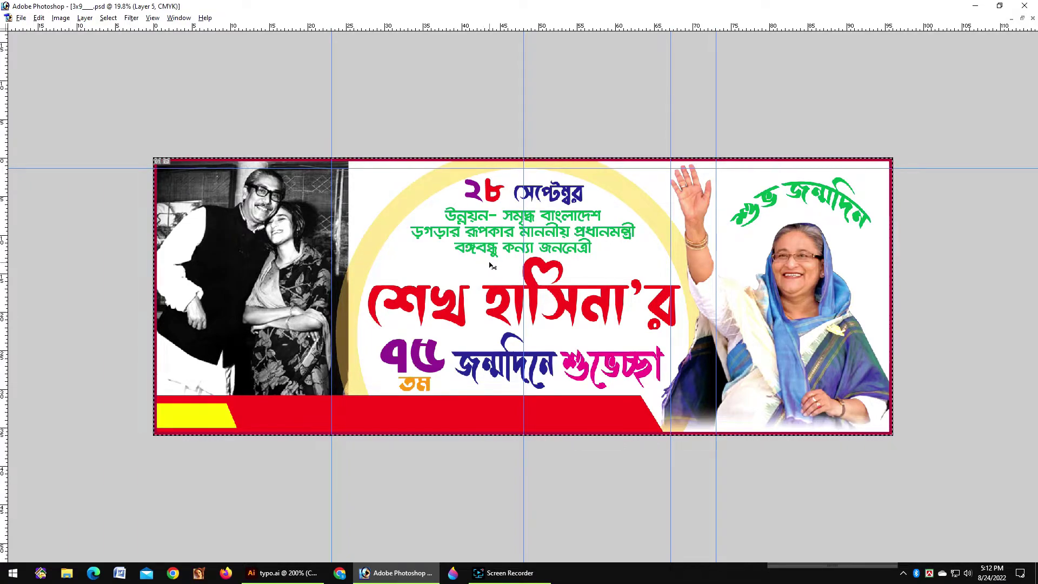
{"action": "key", "text": "Tab"}
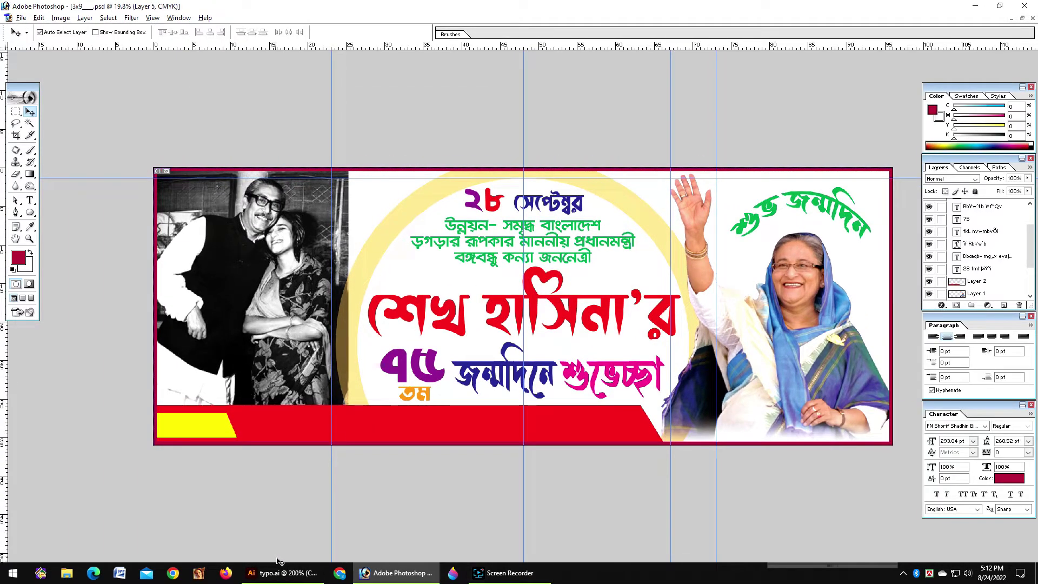
Bring the white "সুমন প্রিন্টিং প্রেস" line from the Illustrator file into the Photoshop banner and scale it to fit along the red bar.
{"action": "left_click", "coordinate": [278, 565]}
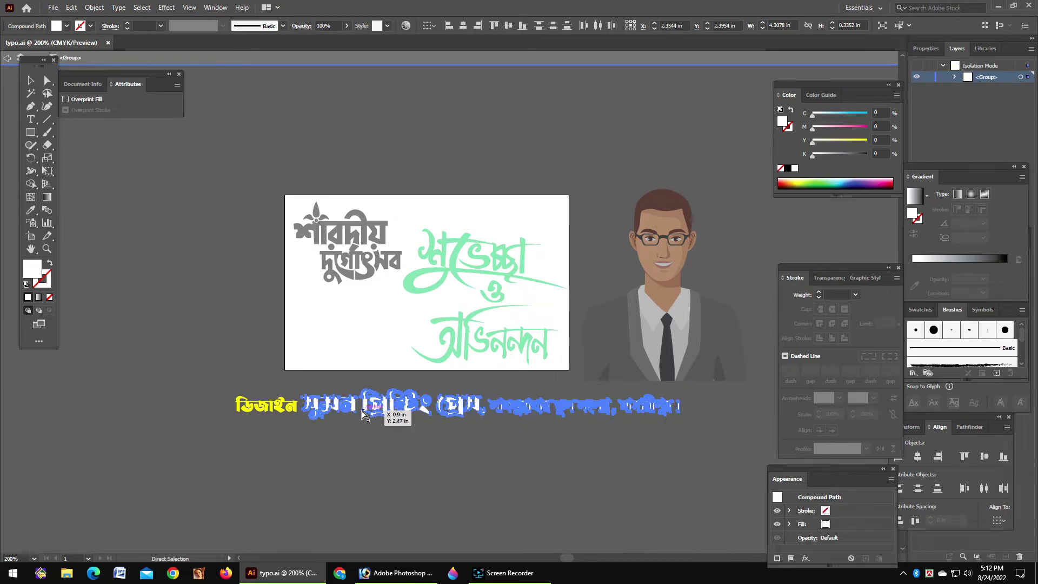
{"action": "left_click", "coordinate": [395, 573]}
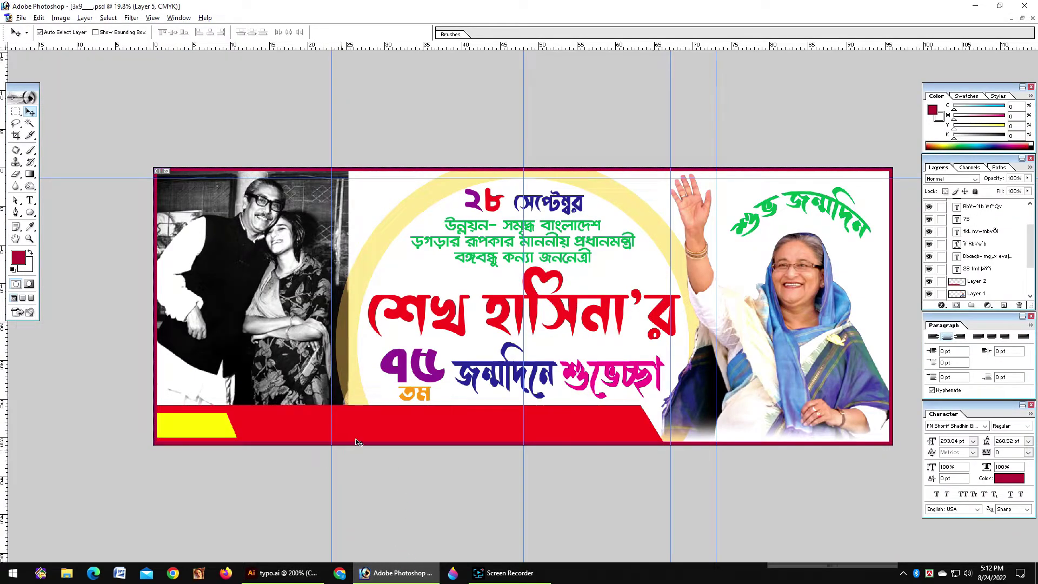
{"action": "key", "text": "ctrl+v"}
{"action": "left_click", "coordinate": [549, 278]}
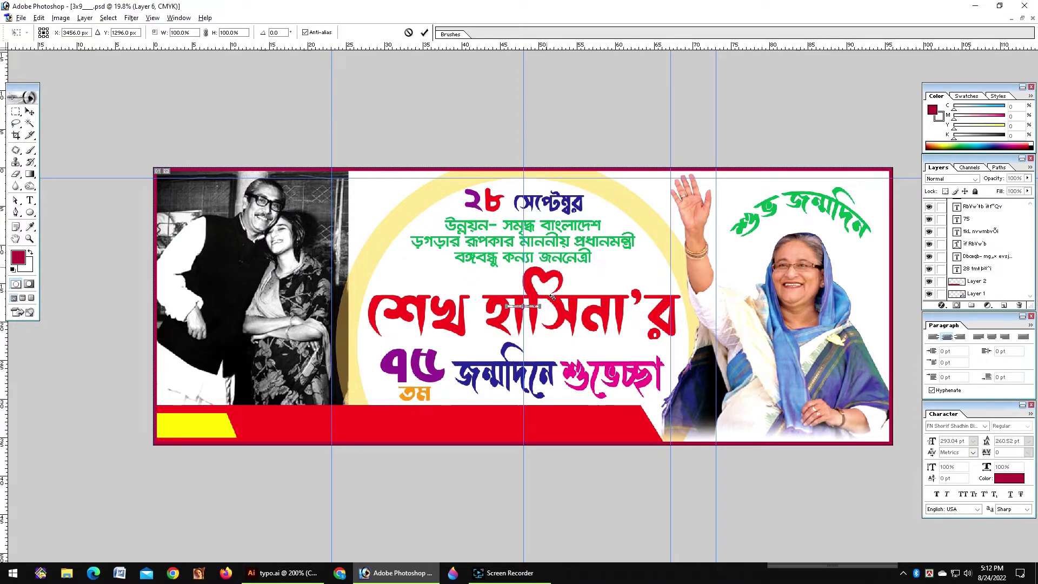
{"action": "left_click_drag", "start_coordinate": [540, 308], "coordinate": [488, 429]}
{"action": "left_click_drag", "start_coordinate": [613, 425], "coordinate": [642, 424]}
{"action": "left_click_drag", "start_coordinate": [251, 423], "coordinate": [238, 423]}
{"action": "key", "text": "Return"}
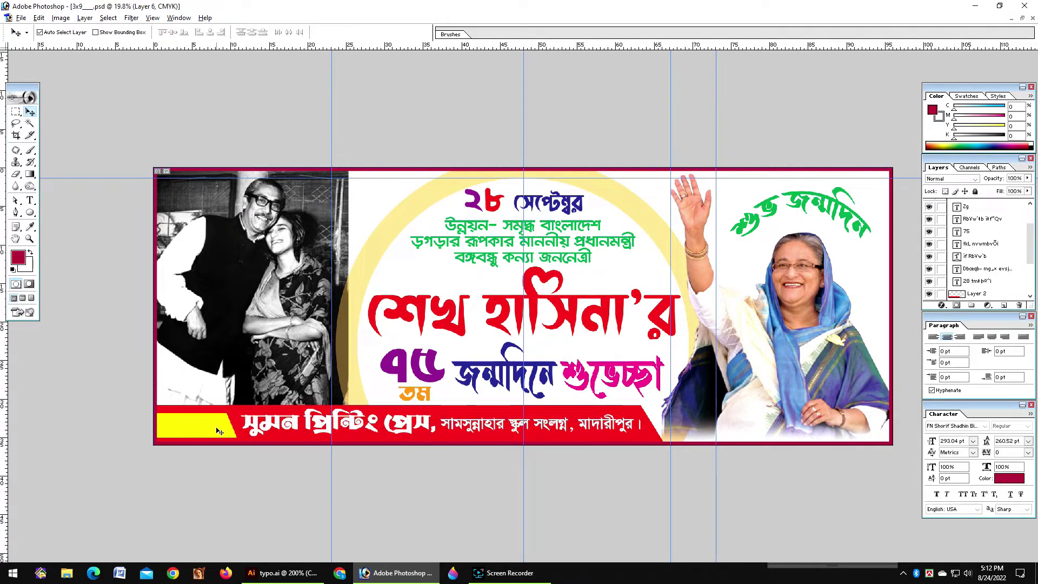
{"action": "left_click_drag", "start_coordinate": [145, 402], "coordinate": [422, 454]}
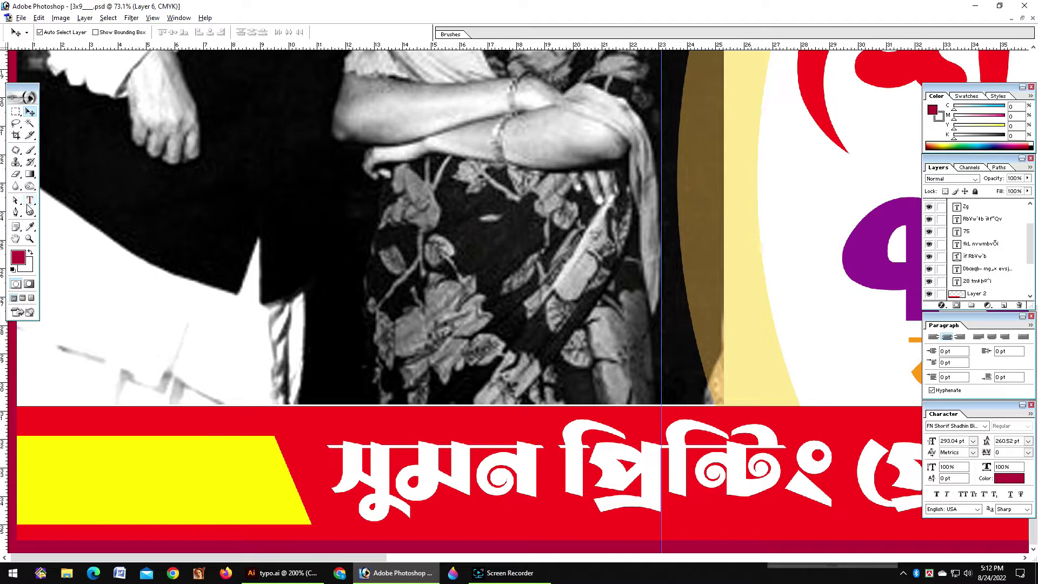
{"action": "left_click", "coordinate": [28, 202]}
{"action": "left_click", "coordinate": [166, 287]}
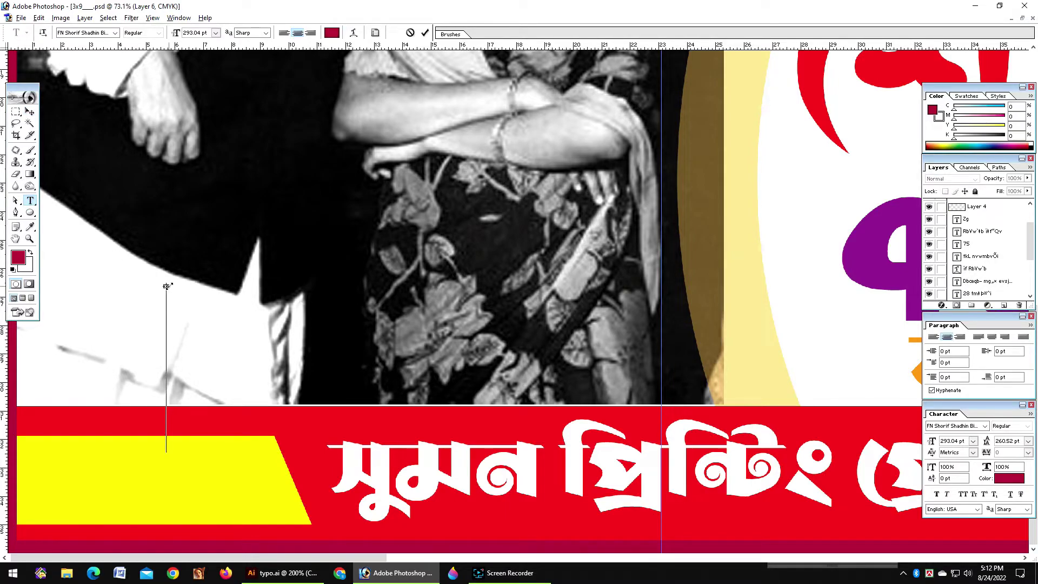
{"action": "key", "text": "alt+l"}
{"action": "key", "text": "d"}
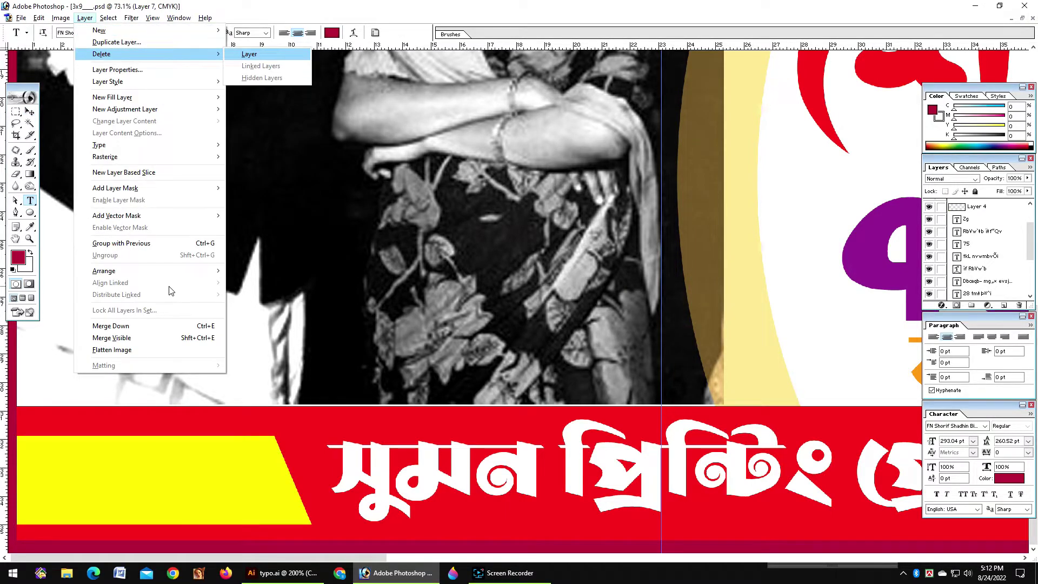
{"action": "key", "text": "Return"}
Add a Bangla text layer reading "শুভেচ্ছান্তেঃ" over the black-and-white photo, above the yellow bar.
{"action": "left_click", "coordinate": [169, 284]}
{"action": "key", "text": "ctrl+alt+b"}
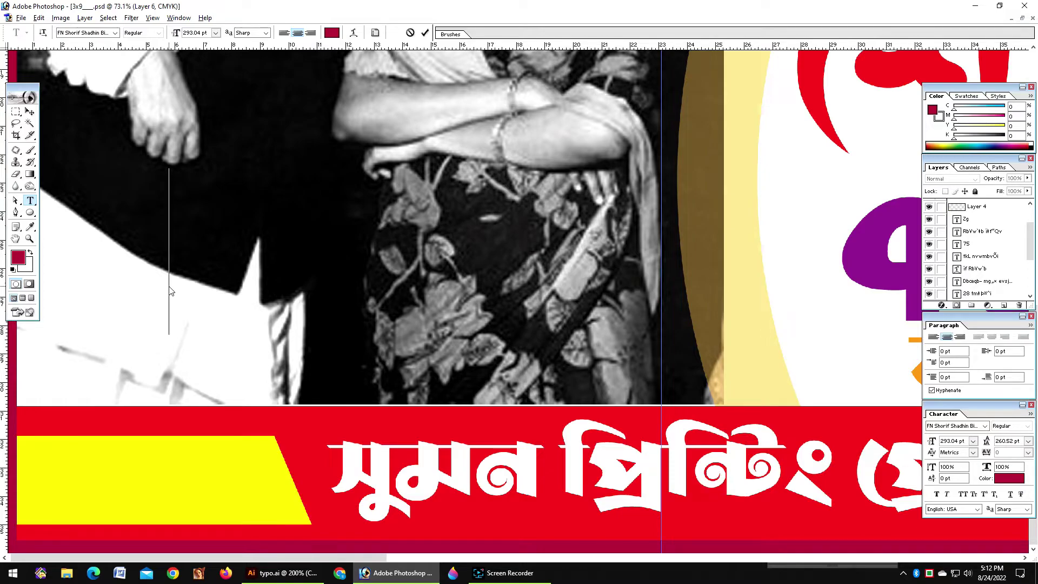
{"action": "type", "text": "শুভ"}
{"action": "type", "text": "”Qv"}
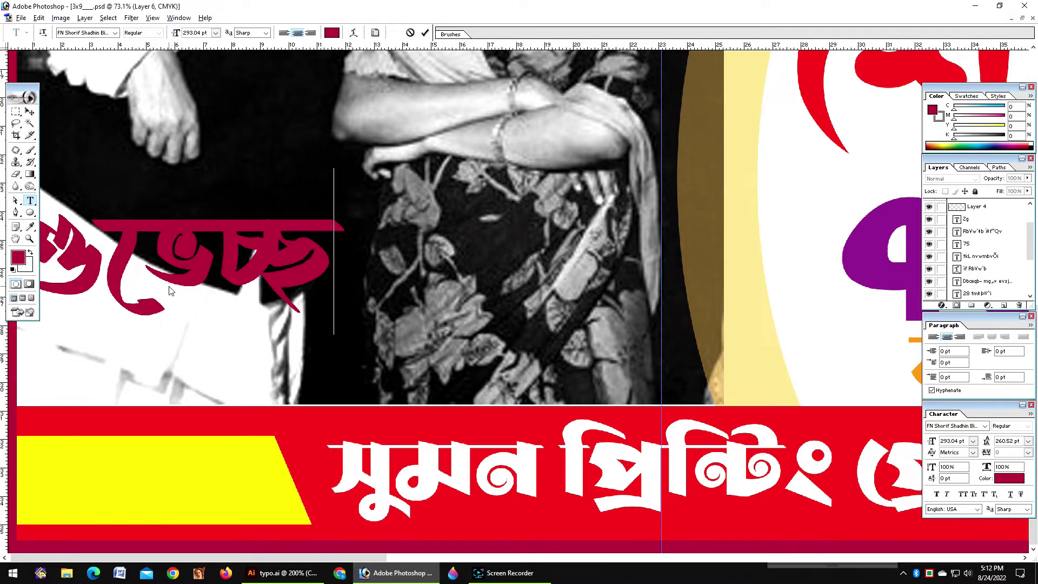
{"action": "type", "text": "‡"}
{"action": "key", "text": "BackSpace"}
{"action": "type", "text": "b"}
{"action": "key", "text": "BackSpace"}
{"action": "type", "text": "‡"}
{"action": "key", "text": "BackSpace"}
{"action": "type", "text": "‡ন্তঃ"}
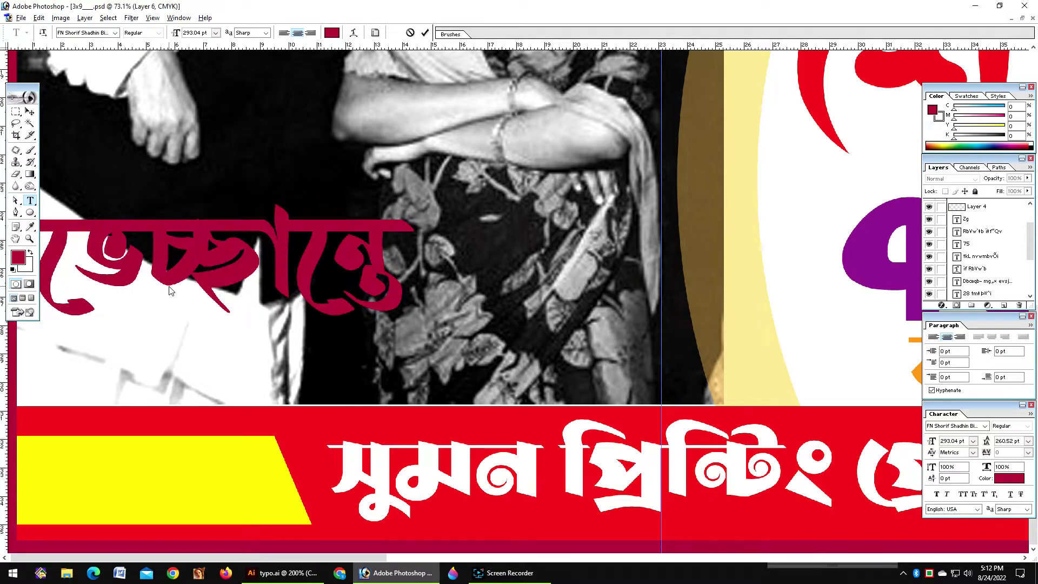
{"action": "key", "text": "ctrl+Return"}
{"action": "key", "text": "v"}
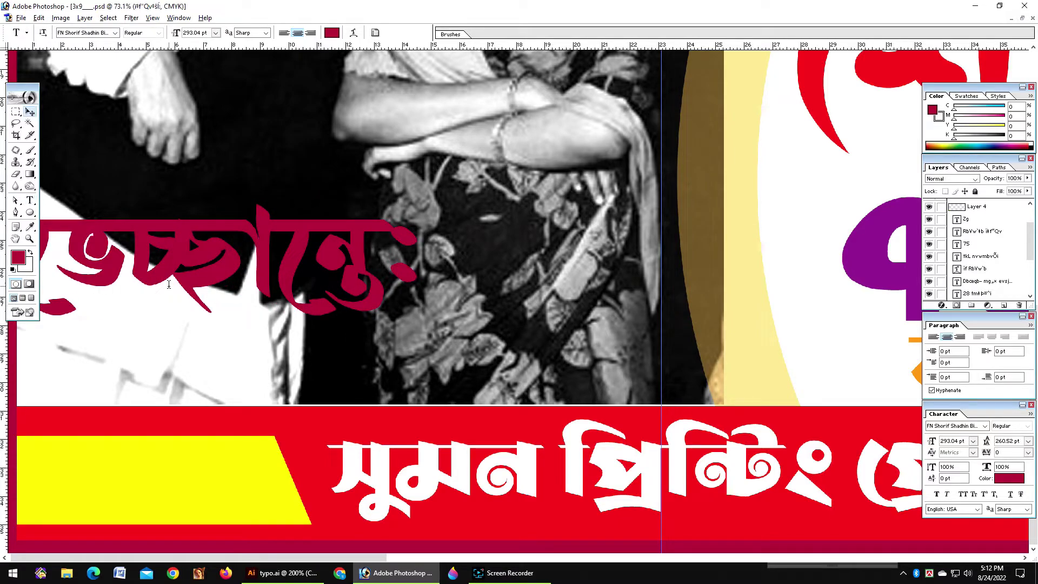
Scale the "শুভেচ্ছান্তেঃ" text down to fit inside the yellow bar and colour it black.
{"action": "key", "text": "ctrl+t"}
{"action": "left_click_drag", "start_coordinate": [268, 260], "coordinate": [288, 484]}
{"action": "left_click_drag", "start_coordinate": [430, 511], "coordinate": [299, 506]}
{"action": "left_click_drag", "start_coordinate": [280, 480], "coordinate": [230, 479]}
{"action": "left_click", "coordinate": [16, 257]}
{"action": "left_click_drag", "start_coordinate": [699, 382], "coordinate": [686, 420]}
{"action": "key", "text": "Return"}
{"action": "key", "text": "ctrl+minus"}
{"action": "key", "text": "ctrl+minus"}
{"action": "key", "text": "ctrl+minus"}
{"action": "key", "text": "ctrl+minus"}
{"action": "key", "text": "ctrl+minus"}
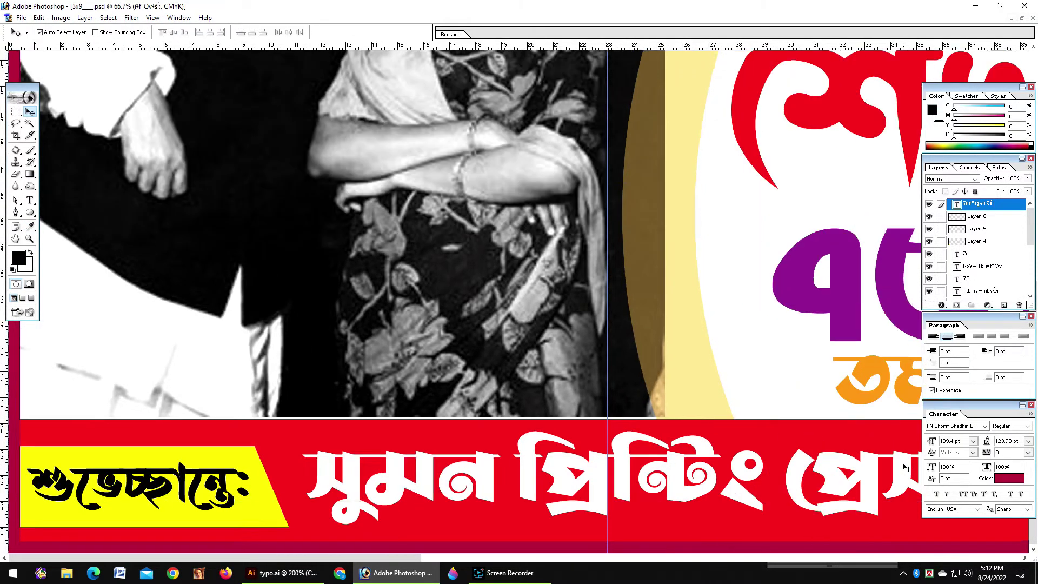
{"action": "key", "text": "Tab"}
{"action": "key", "text": "Tab"}
{"action": "key", "text": "Tab"}
{"action": "key", "text": "Tab"}
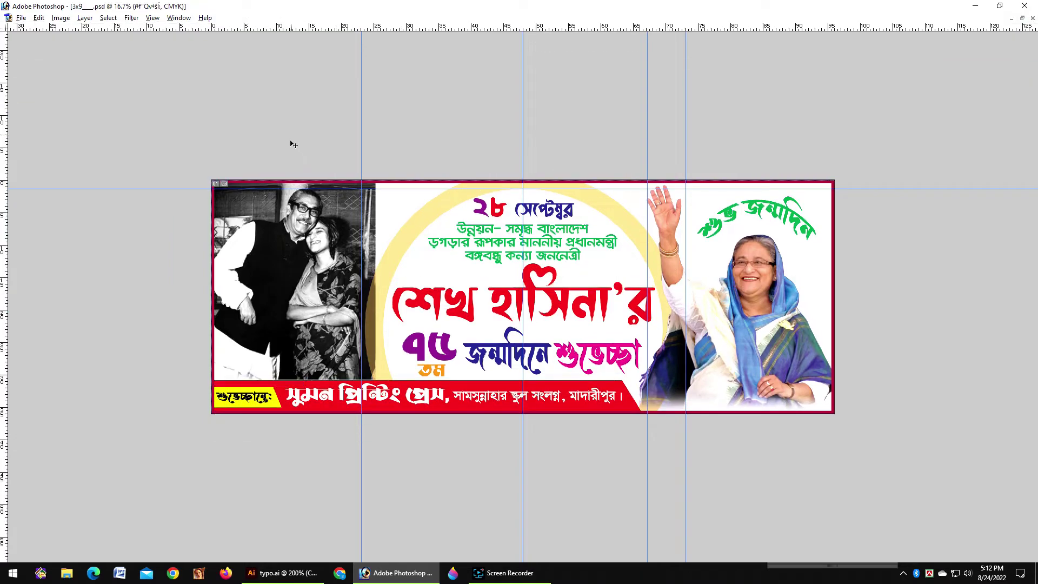
{"action": "key", "text": "Tab"}
{"action": "key", "text": "Tab"}
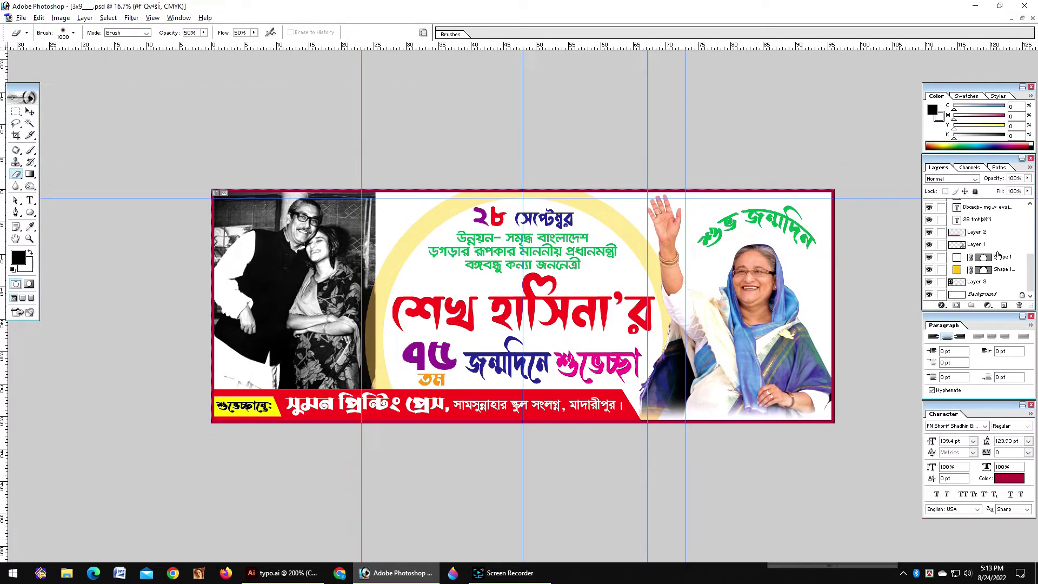
Fade the black-and-white photo's inner edge beside the yellow ring with the Eraser, using a 1000 px brush on Layer 3.
{"action": "left_click", "coordinate": [975, 282]}
{"action": "key", "text": "Tab"}
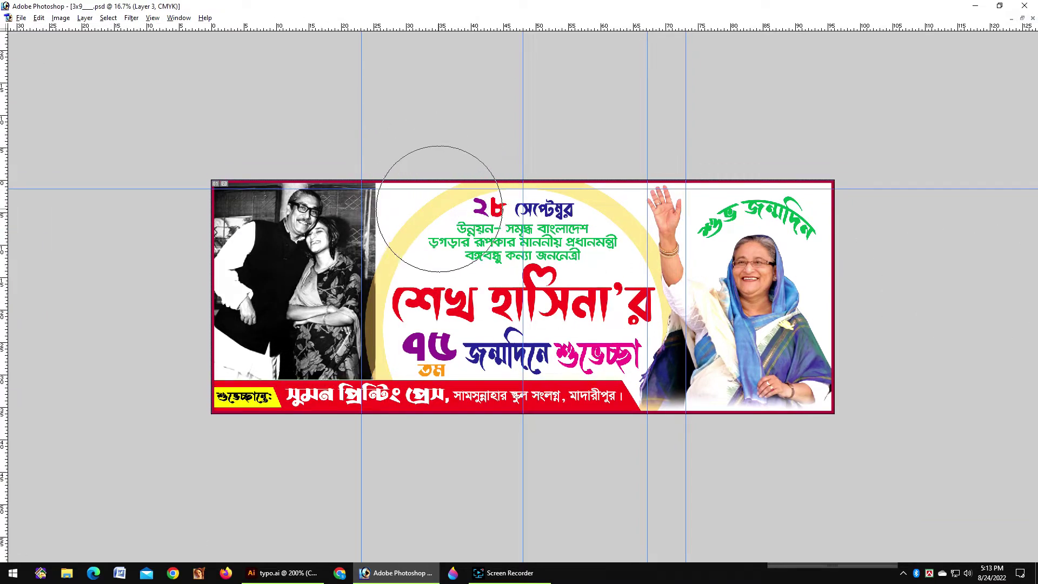
{"action": "key", "text": "Tab"}
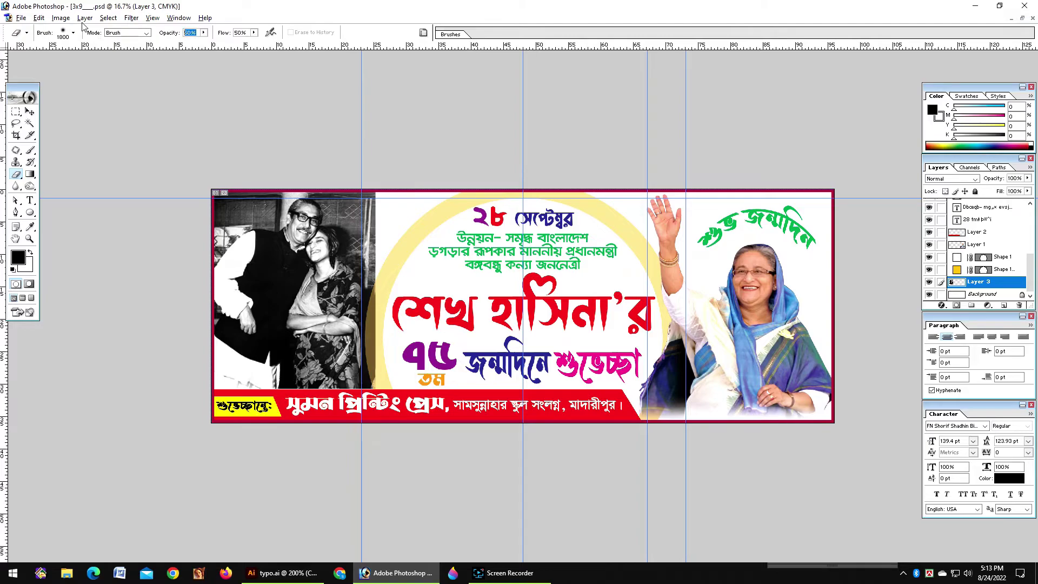
{"action": "key", "text": "Tab"}
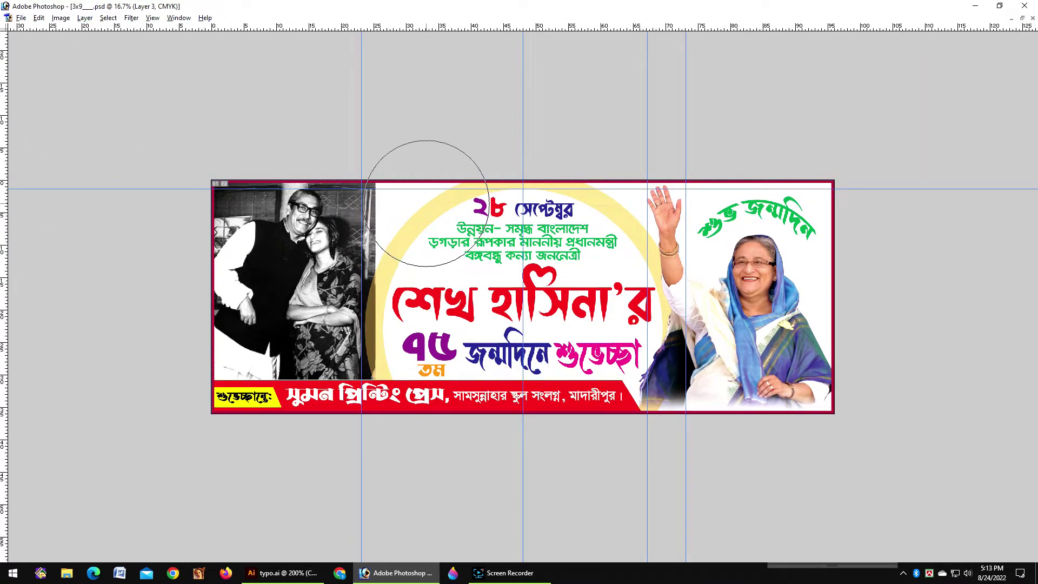
{"action": "key", "text": "bracketleft"}
{"action": "key", "text": "bracketleft"}
{"action": "key", "text": "bracketleft"}
{"action": "key", "text": "bracketleft"}
{"action": "key", "text": "bracketleft"}
{"action": "key", "text": "bracketleft"}
{"action": "key", "text": "bracketleft"}
{"action": "key", "text": "bracketleft"}
{"action": "mouse_move", "coordinate": [376, 171]}
{"action": "left_mouse_down"}
{"action": "mouse_move", "coordinate": [412, 249]}
{"action": "mouse_move", "coordinate": [413, 237]}
{"action": "mouse_move", "coordinate": [416, 354]}
{"action": "mouse_move", "coordinate": [404, 287]}
{"action": "mouse_move", "coordinate": [414, 340]}
{"action": "mouse_move", "coordinate": [389, 416]}
{"action": "mouse_move", "coordinate": [416, 304]}
{"action": "mouse_move", "coordinate": [410, 267]}
{"action": "mouse_move", "coordinate": [410, 373]}
{"action": "mouse_move", "coordinate": [406, 228]}
{"action": "left_mouse_up"}
{"action": "key", "text": "Tab"}
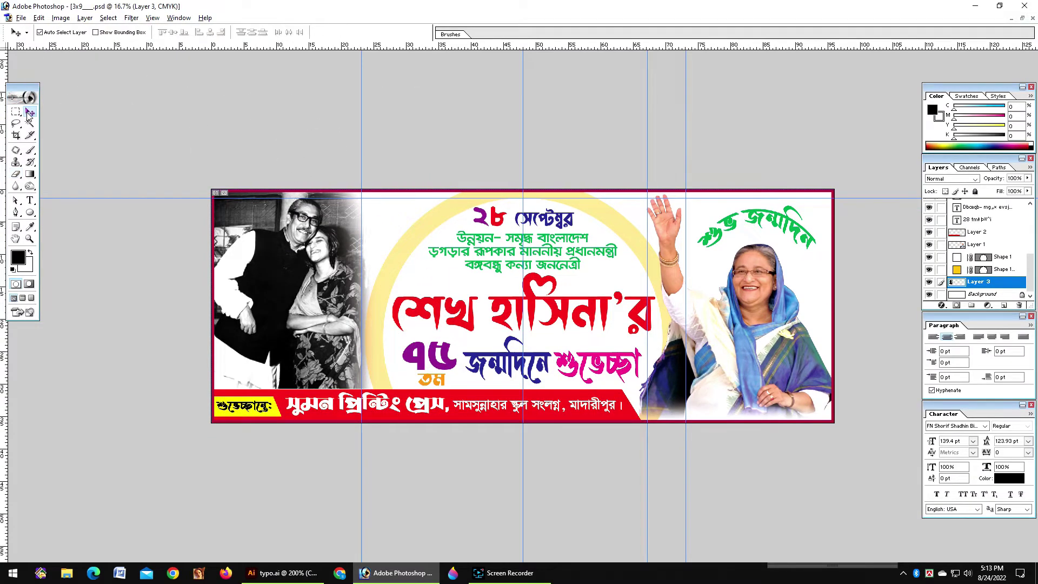
Reduce the black-and-white photo layer's opacity to 40%.
{"action": "key", "text": "Tab"}
{"action": "key", "text": "8"}
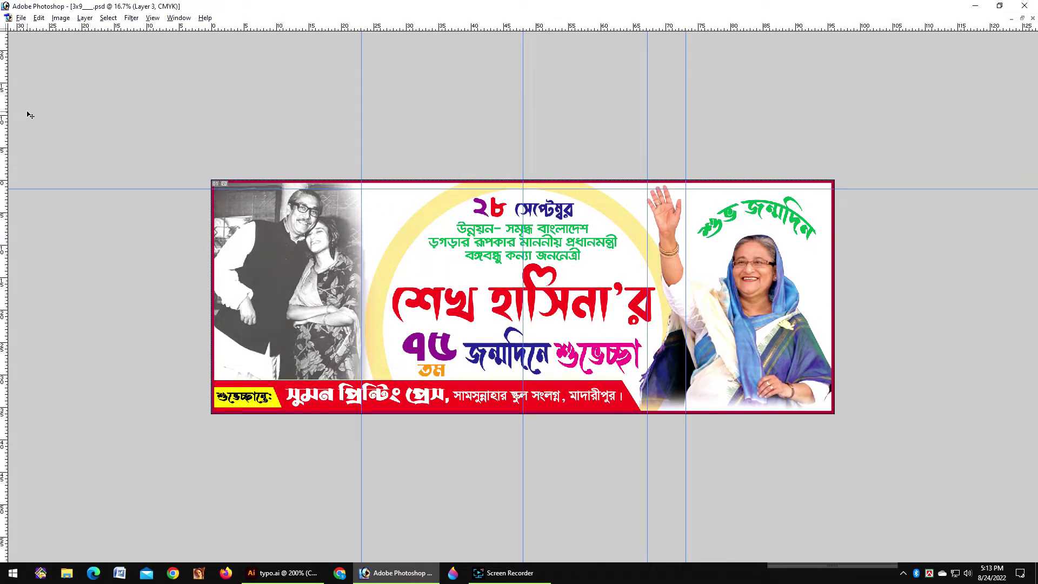
{"action": "key", "text": "4"}
{"action": "key", "text": "Tab"}
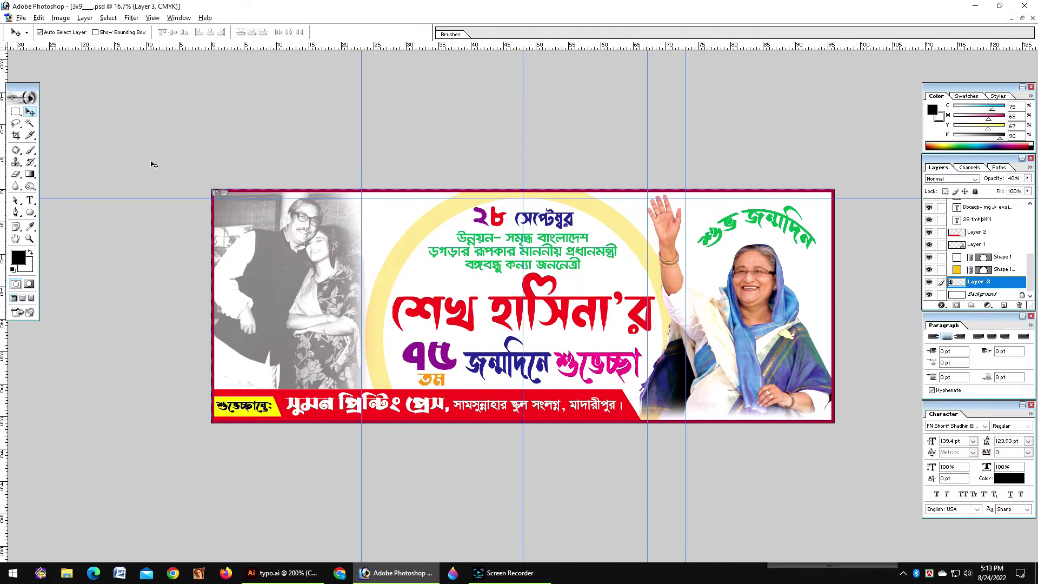
{"action": "scroll", "coordinate": [154, 163], "scroll_direction": "down", "scroll_amount": 2}
{"action": "key", "text": "Tab"}
{"action": "key", "text": "Tab"}
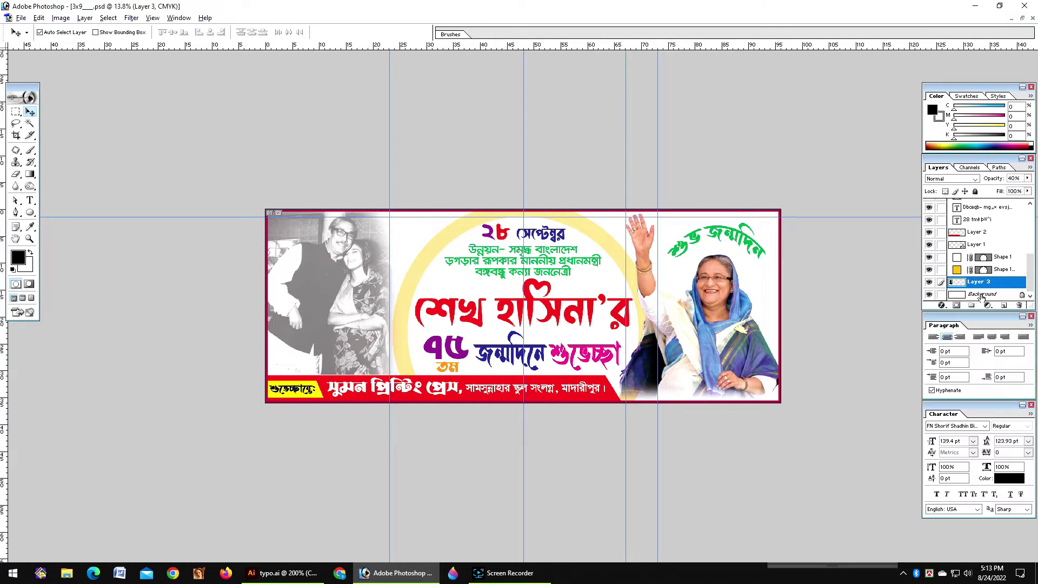
Select the Background layer and open the blurred magenta, orange and yellow gradient JPG from the Downloads folder.
{"action": "left_click", "coordinate": [981, 296]}
{"action": "key", "text": "Tab"}
{"action": "scroll", "coordinate": [567, 241], "scroll_direction": "up", "scroll_amount": 3}
{"action": "key", "text": "ctrl+0"}
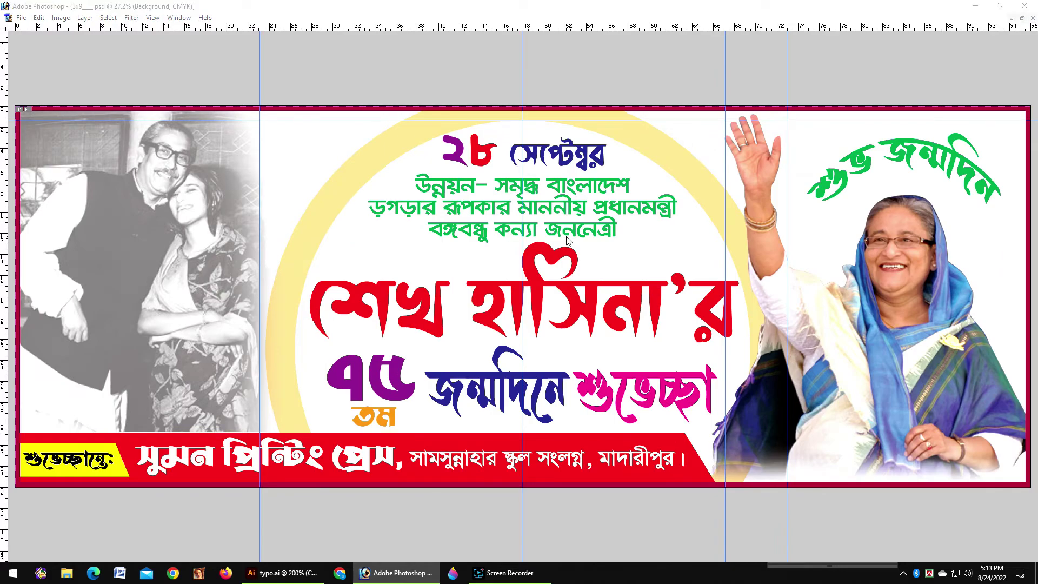
{"action": "key", "text": "ctrl+o"}
{"action": "left_click", "coordinate": [32, 149]}
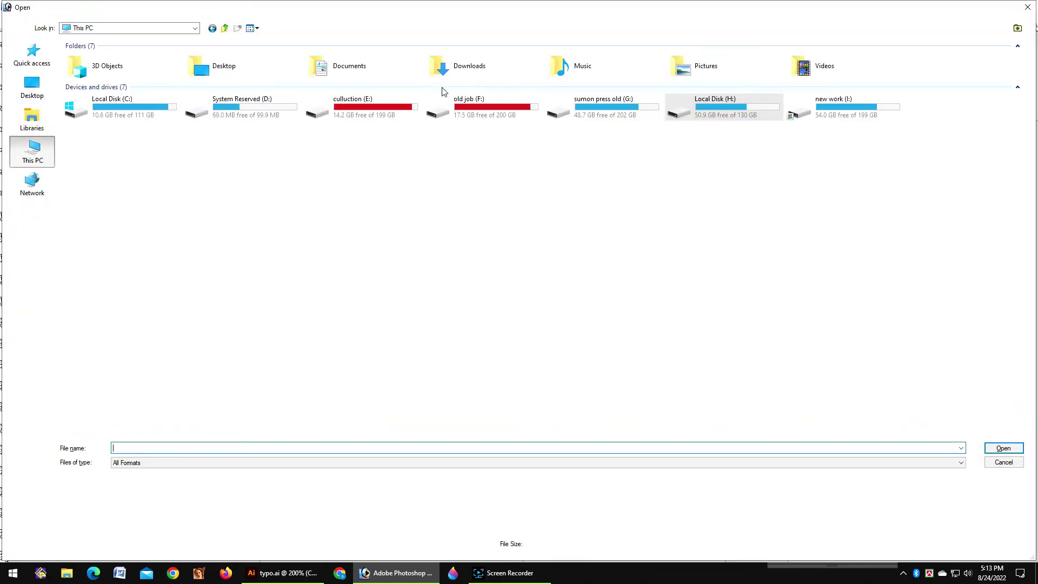
{"action": "double_click", "coordinate": [478, 69]}
{"action": "double_click", "coordinate": [604, 92]}
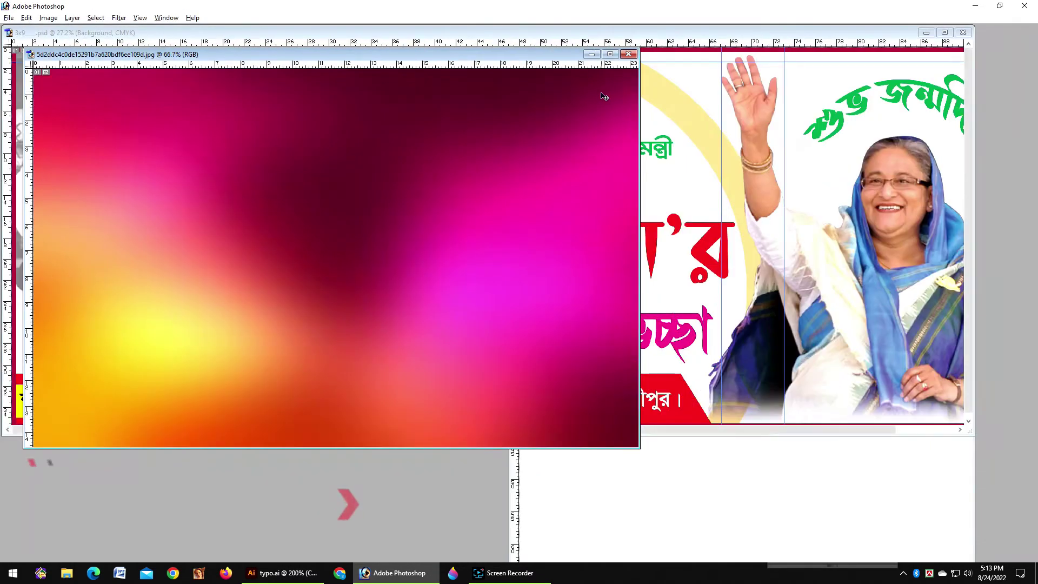
Place the gradient image into the banner just above the Background layer and stretch it to cover the whole canvas.
{"action": "left_click_drag", "start_coordinate": [620, 79], "coordinate": [999, 124]}
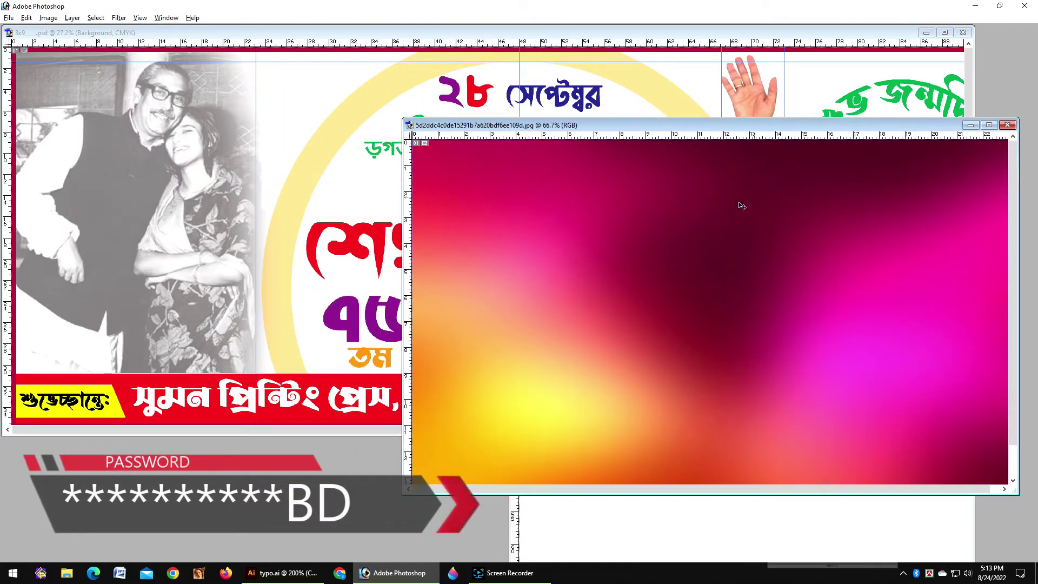
{"action": "left_click_drag", "start_coordinate": [719, 213], "coordinate": [327, 70]}
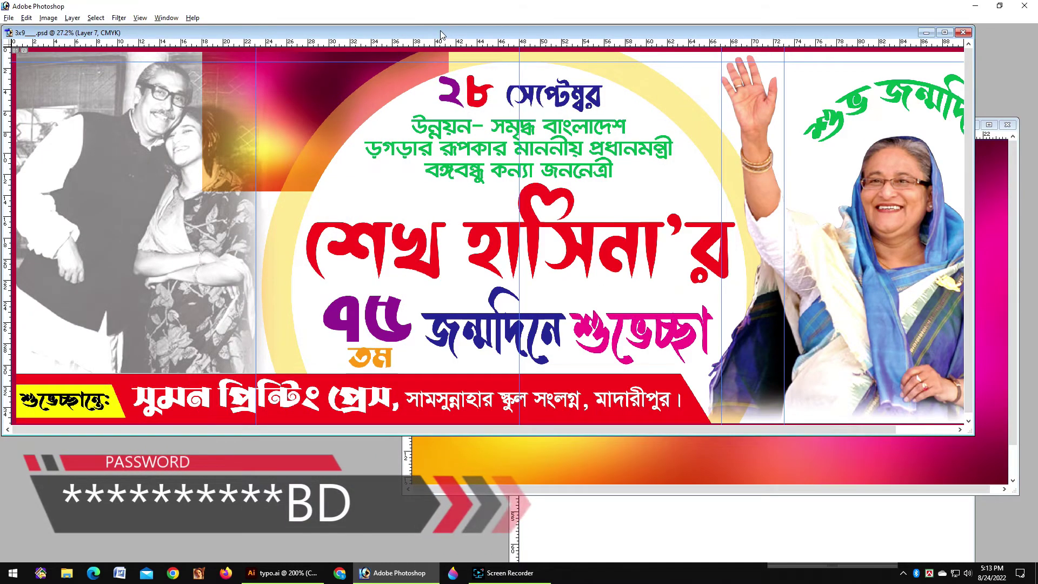
{"action": "key", "text": "f"}
{"action": "scroll", "coordinate": [459, 167], "scroll_direction": "down", "scroll_amount": 5}
{"action": "key", "text": "ctrl+t"}
{"action": "left_click_drag", "start_coordinate": [416, 205], "coordinate": [306, 212]}
{"action": "left_click_drag", "start_coordinate": [371, 276], "coordinate": [825, 405]}
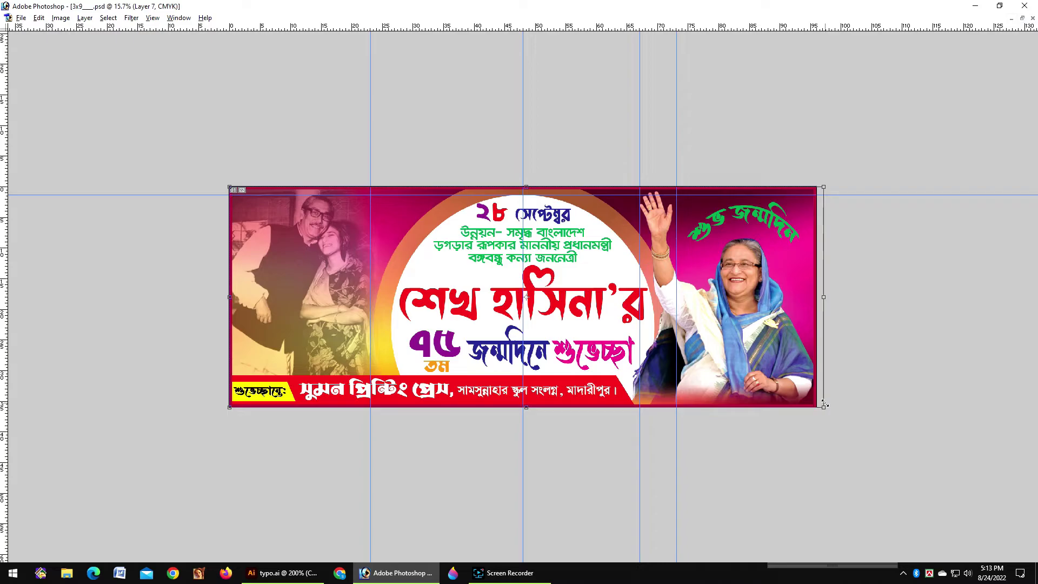
{"action": "key", "text": "Return"}
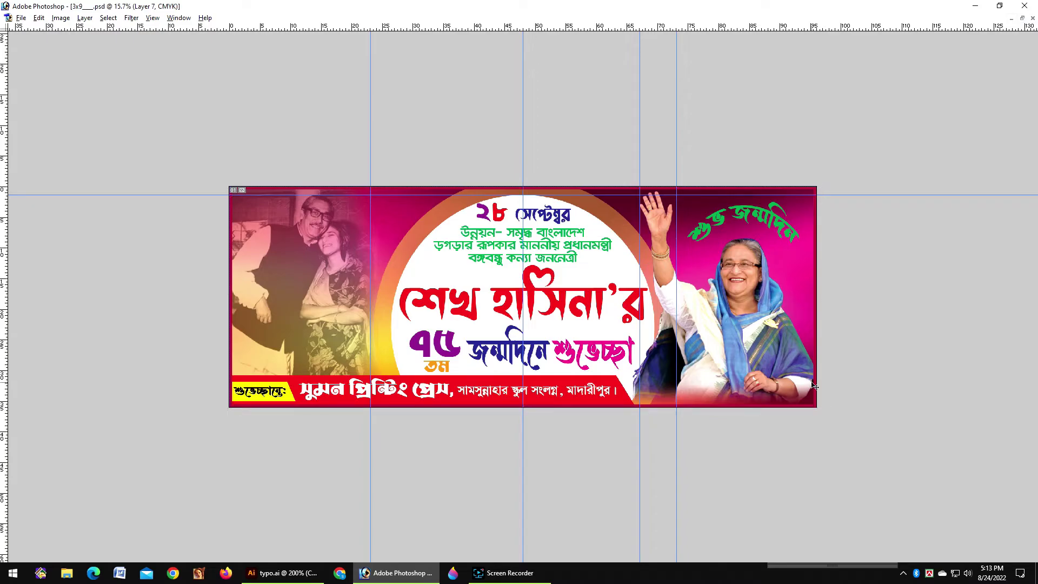
Lower the opacity of the translucent yellow ring around the white circle to 30%.
{"action": "key", "text": "Tab"}
{"action": "key", "text": "Tab"}
{"action": "scroll", "coordinate": [70, 153], "scroll_direction": "down", "scroll_amount": 1}
{"action": "scroll", "coordinate": [72, 155], "scroll_direction": "up", "scroll_amount": 1}
{"action": "key", "text": "Tab"}
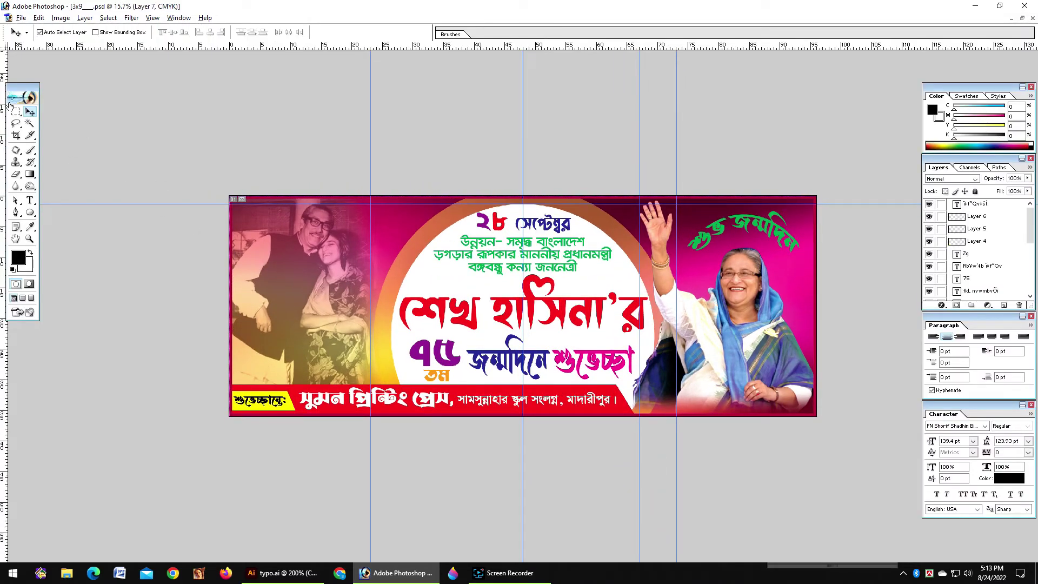
{"action": "left_click", "coordinate": [437, 234]}
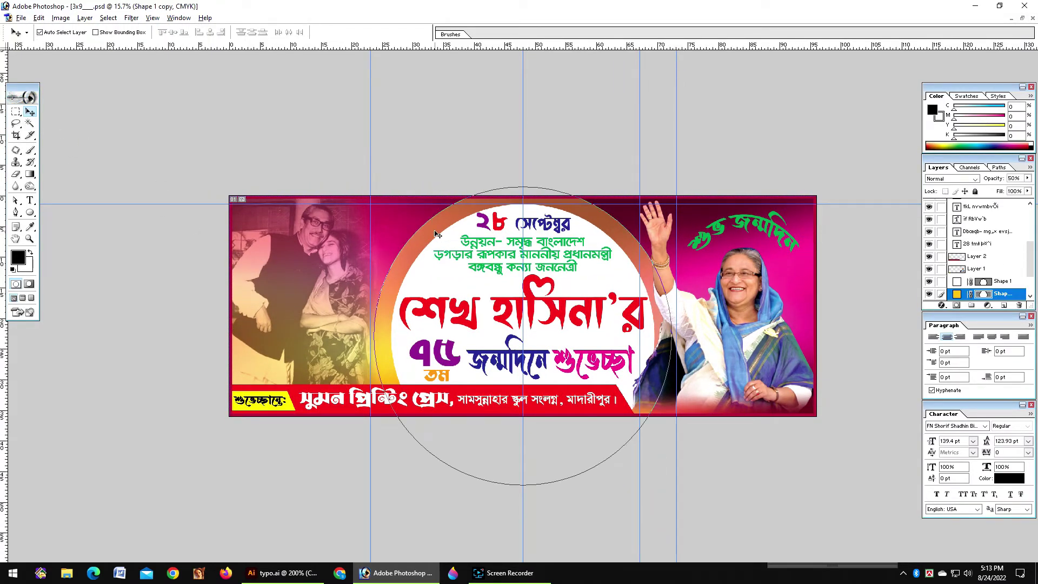
{"action": "key", "text": "3"}
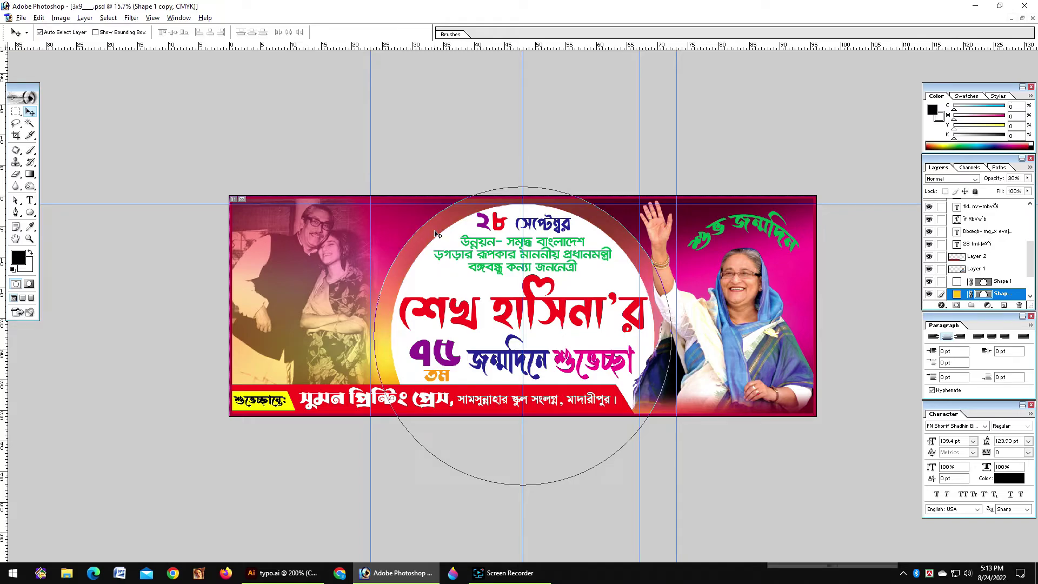
{"action": "key", "text": "Tab"}
{"action": "key", "text": "Tab"}
Softly erase the inner edge of the black-and-white photo layer with a size 1200 Eraser at 50% opacity and 50% flow.
{"action": "left_click", "coordinate": [330, 243]}
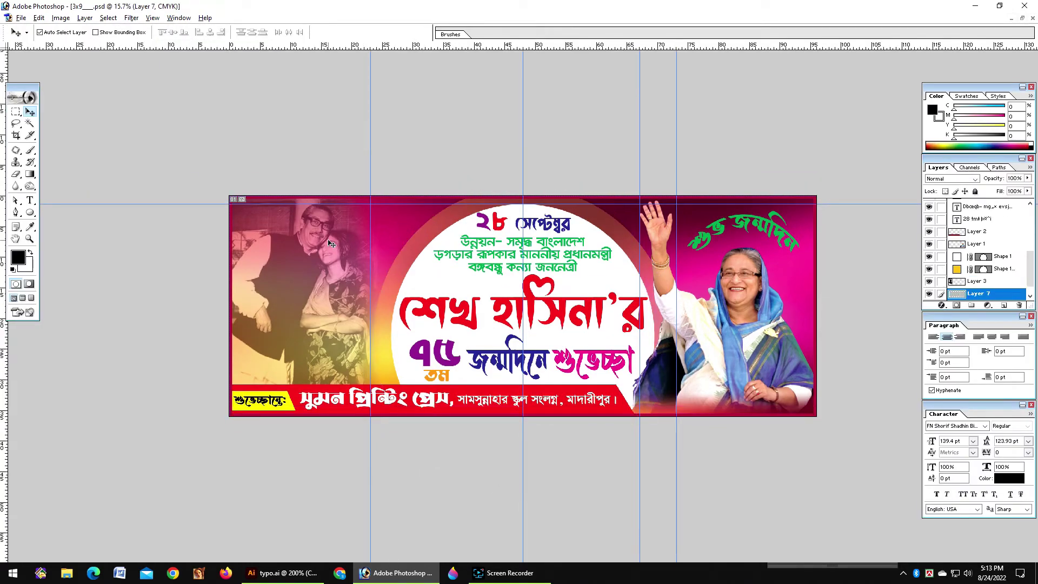
{"action": "key", "text": "ctrl+t"}
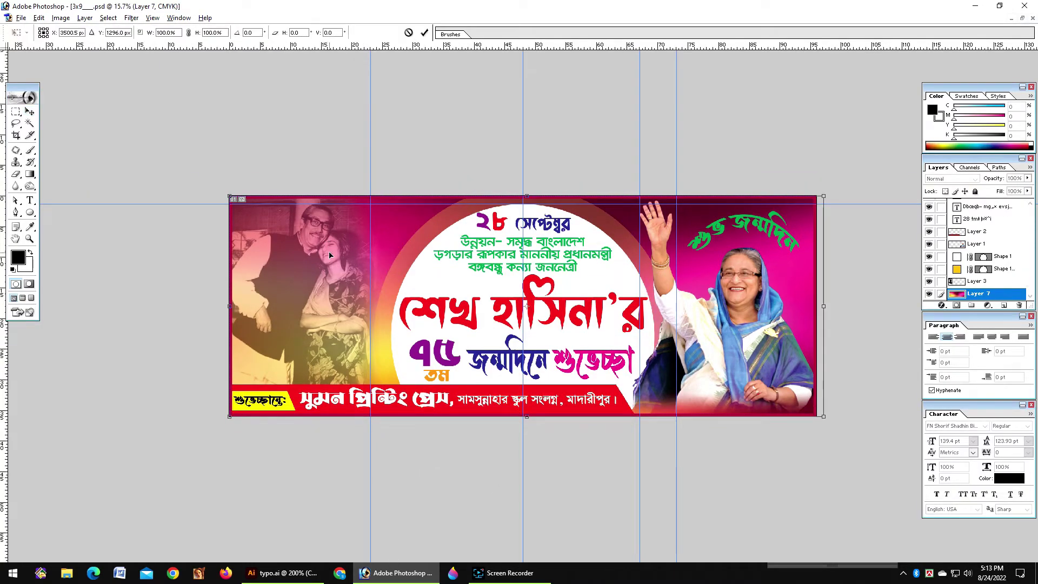
{"action": "left_click", "coordinate": [988, 284]}
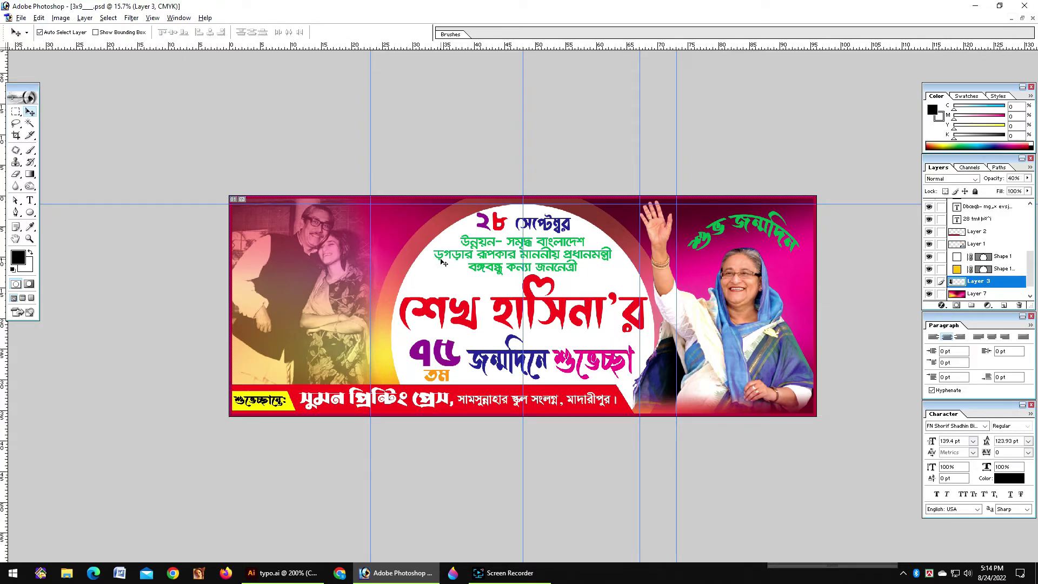
{"action": "key", "text": "e"}
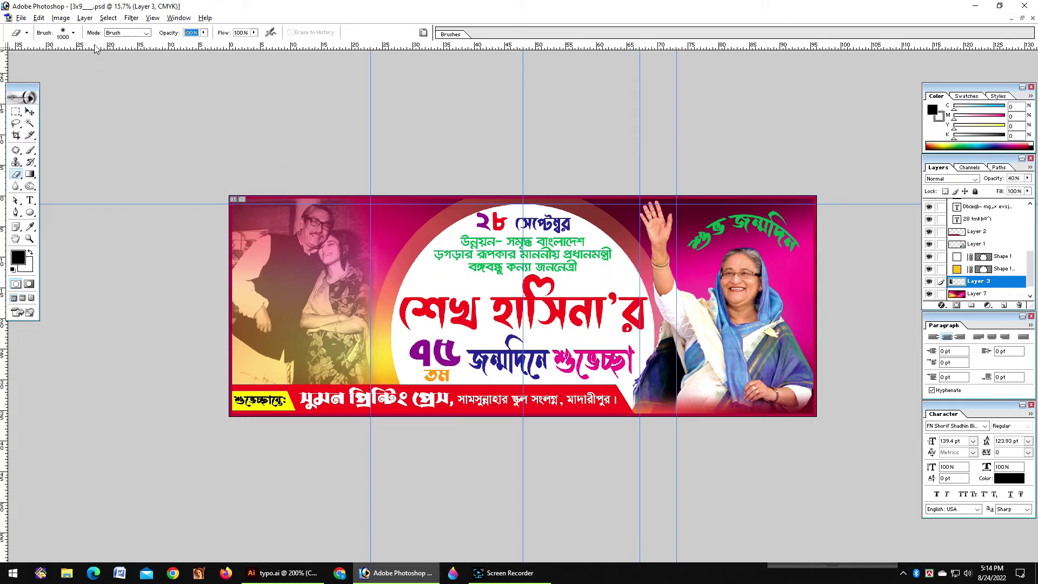
{"action": "key", "text": "Tab"}
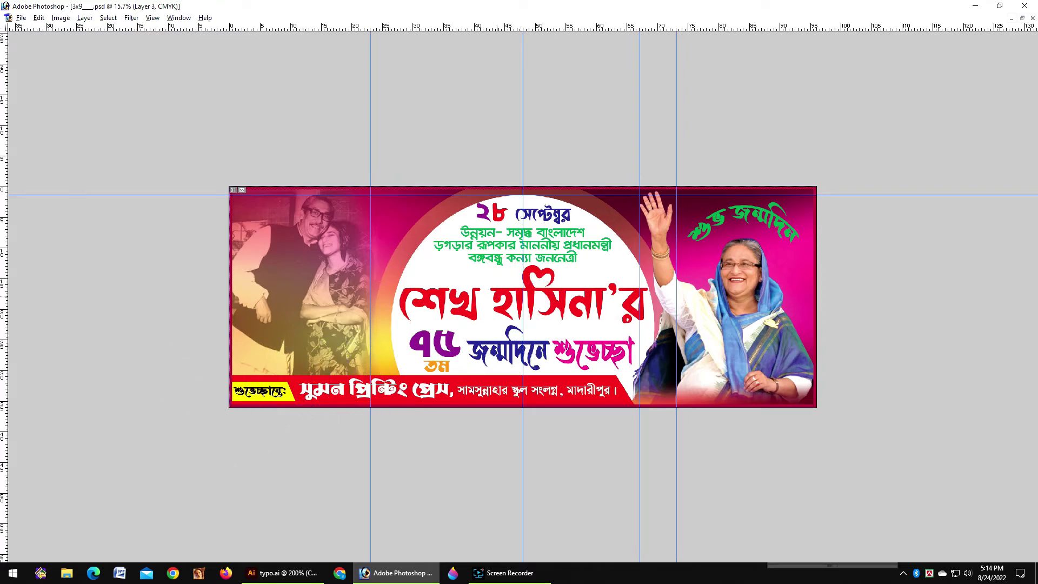
{"action": "scroll", "coordinate": [500, 308], "scroll_direction": "down", "scroll_amount": 9}
{"action": "scroll", "coordinate": [500, 308], "scroll_direction": "up", "scroll_amount": 3}
{"action": "key", "text": "Tab"}
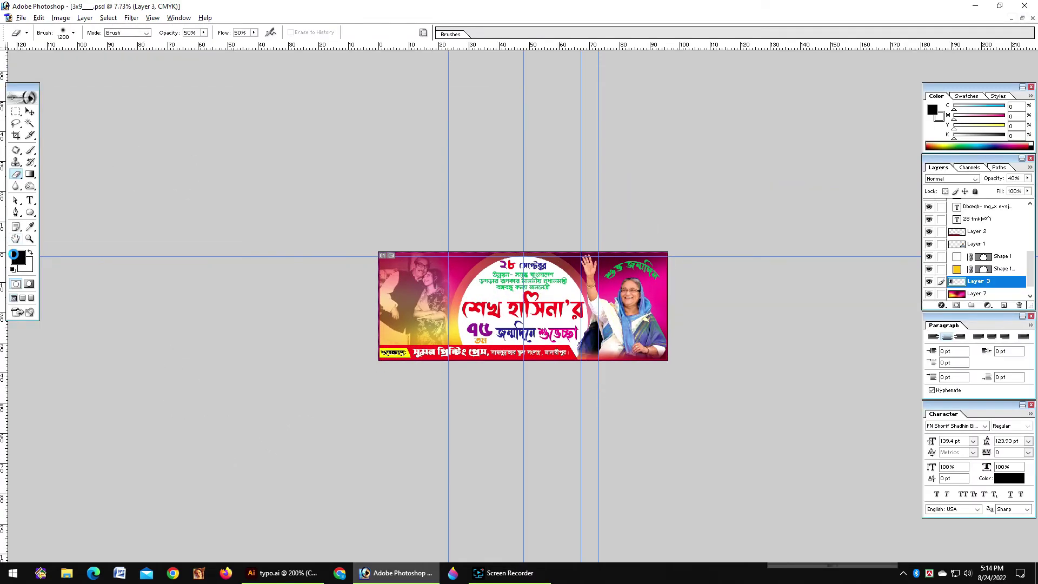
Recolour the arched "শুভ জন্মদিন" text above the portrait with yellow at C 0, M 0, Y 100, K 0.
{"action": "left_click", "coordinate": [15, 255]}
{"action": "type", "text": "0"}
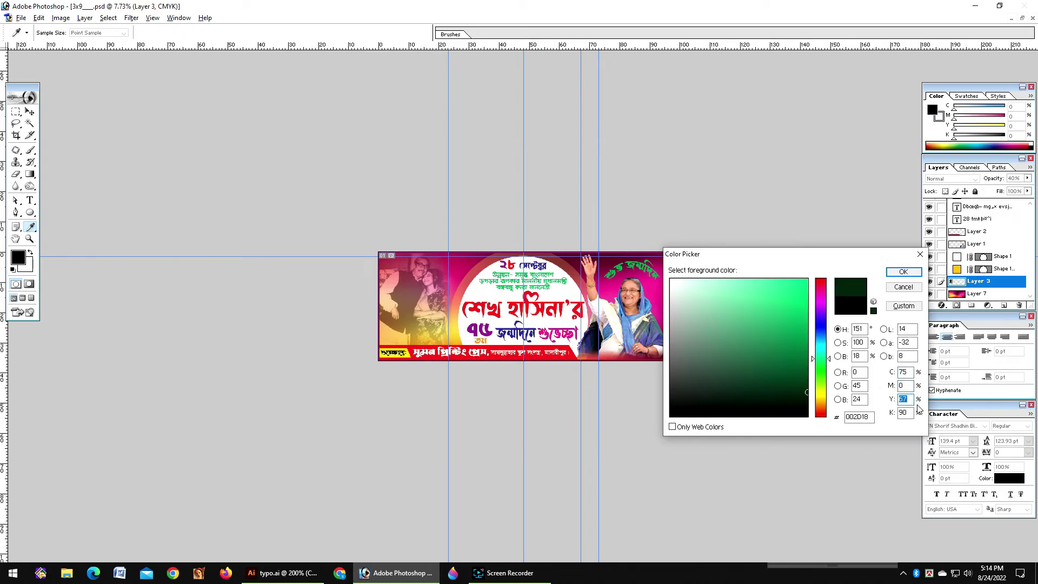
{"action": "type", "text": "0"}
{"action": "key", "text": "Tab"}
{"action": "key", "text": "Tab"}
{"action": "type", "text": "100"}
{"action": "key", "text": "Tab"}
{"action": "type", "text": "0"}
{"action": "key", "text": "Return"}
{"action": "key", "text": "ctrl+plus"}
{"action": "left_click", "coordinate": [30, 112]}
{"action": "key", "text": "Tab"}
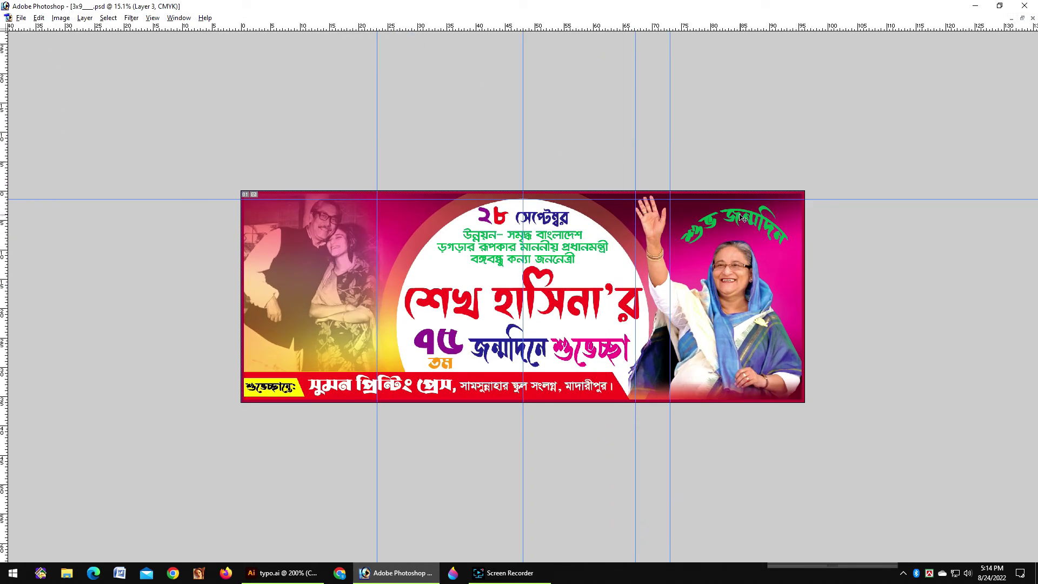
{"action": "key", "text": "Tab"}
{"action": "key", "text": "alt+BackSpace"}
{"action": "key", "text": "Tab"}
{"action": "key", "text": "ctrl+0"}
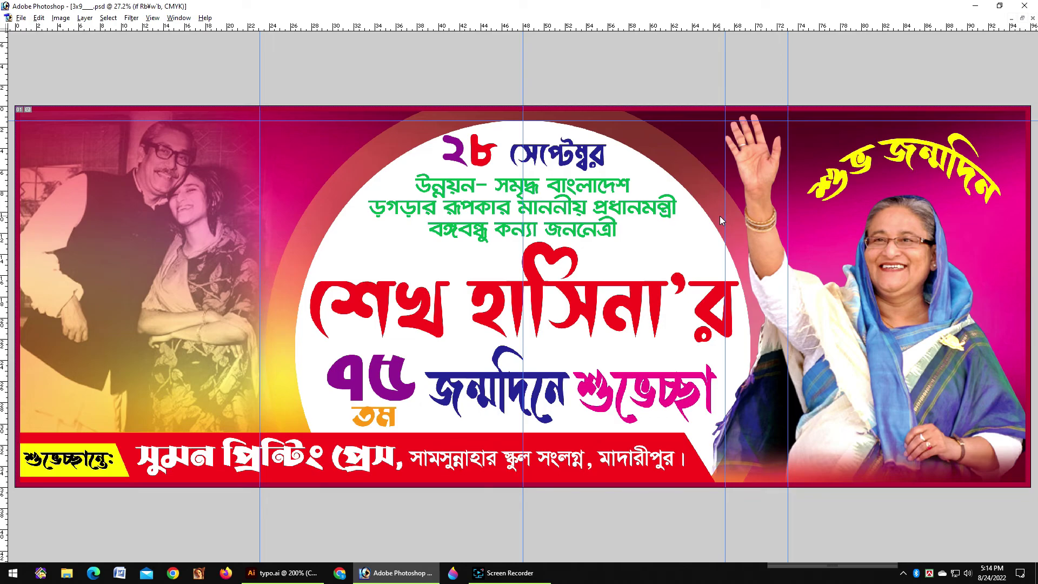
Save the banner as a new layered Photoshop file named 3x9____new in the pm birthday folder.
{"action": "key", "text": "ctrl+shift+s"}
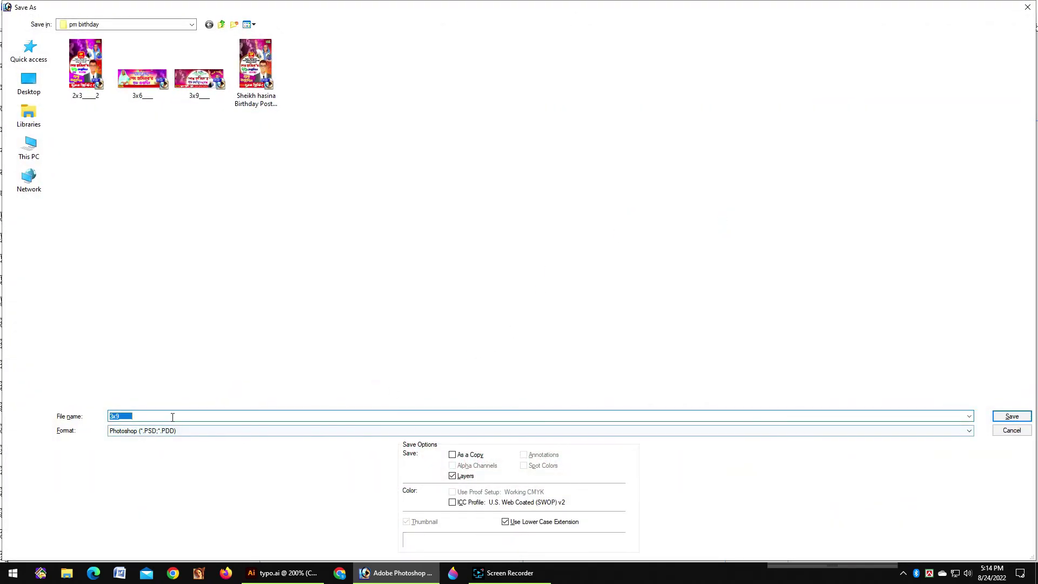
{"action": "type", "text": "new"}
{"action": "key", "text": "Return"}
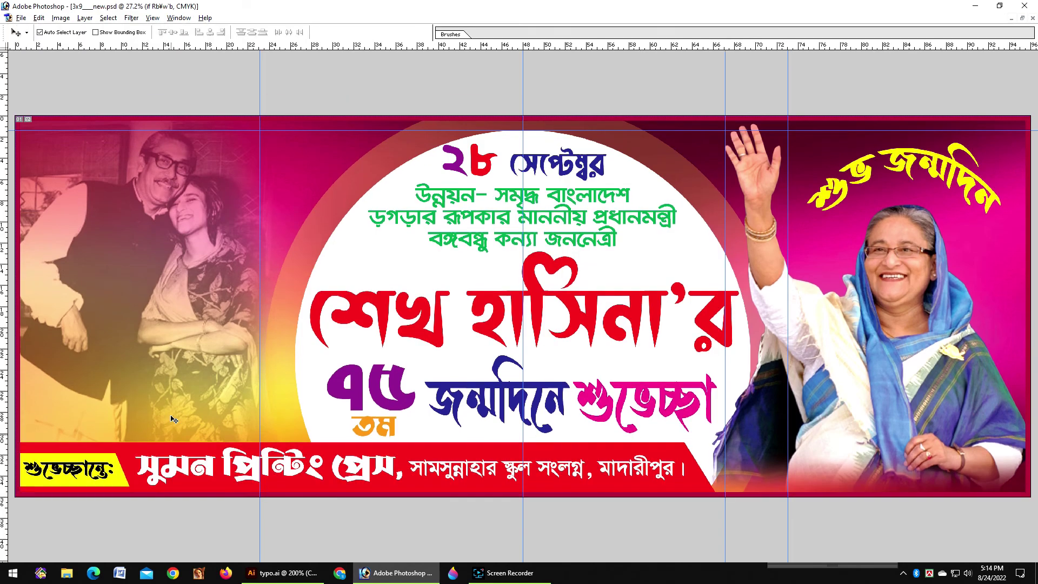
{"action": "scroll", "coordinate": [173, 419], "scroll_direction": "down", "scroll_amount": 2}
{"action": "scroll", "coordinate": [173, 419], "scroll_direction": "up", "scroll_amount": 1}
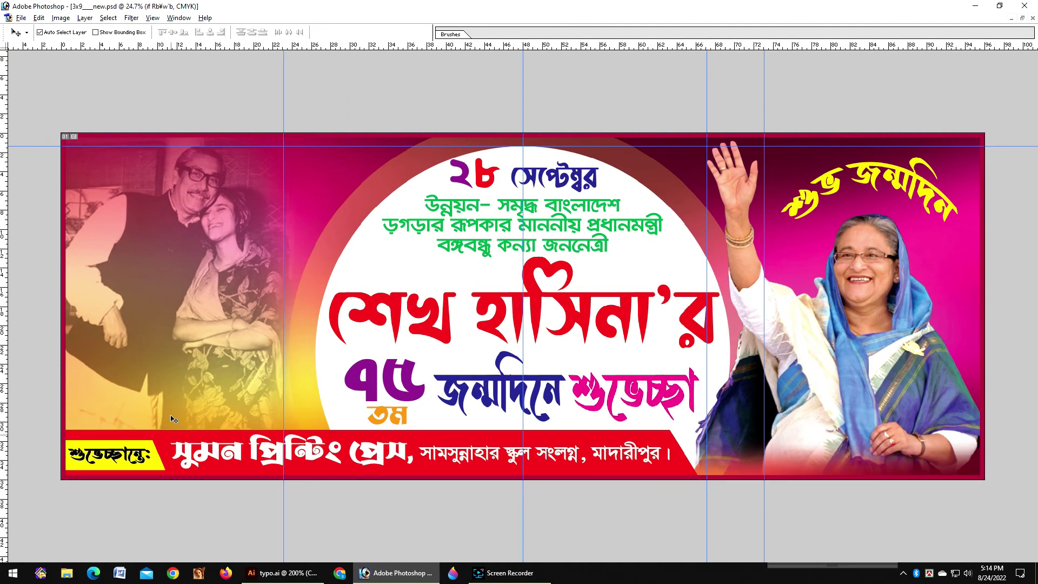
{"action": "key", "text": "ctrl+0"}
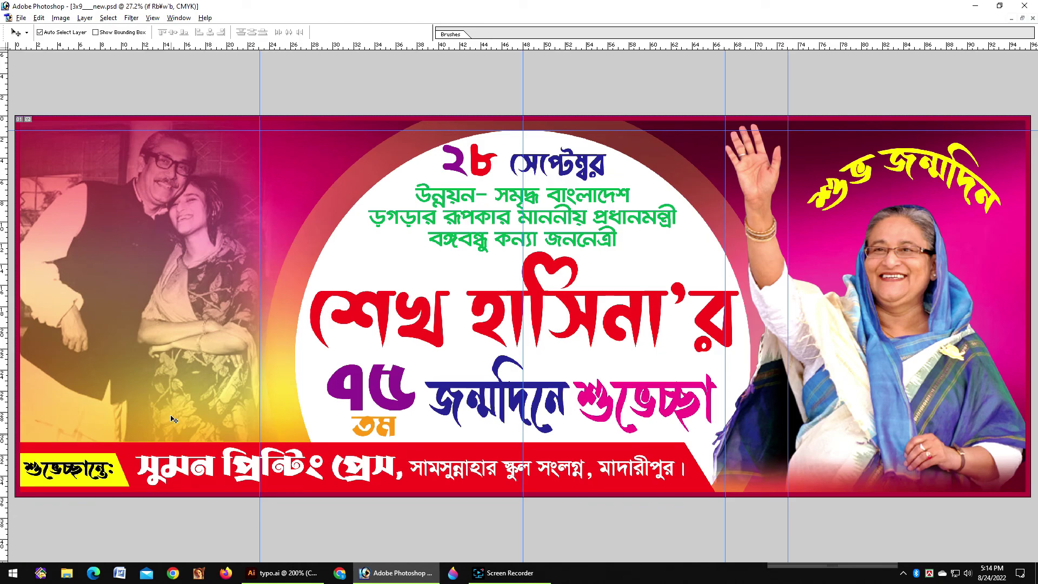
Close the gradient JPG and the Untitled-1 text document.
{"action": "key", "text": "ctrl+Tab"}
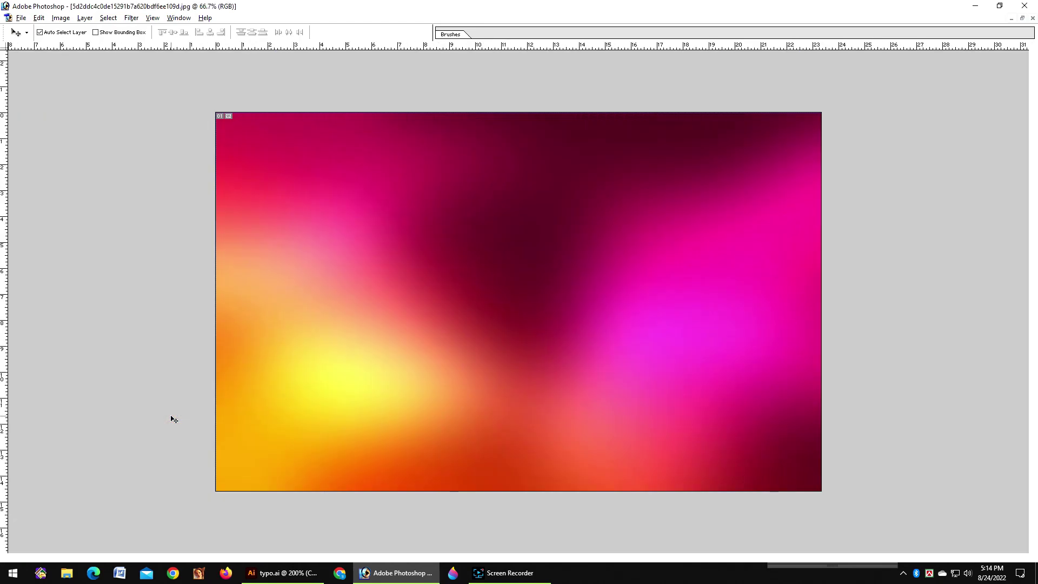
{"action": "key", "text": "ctrl+w"}
{"action": "key", "text": "ctrl+w"}
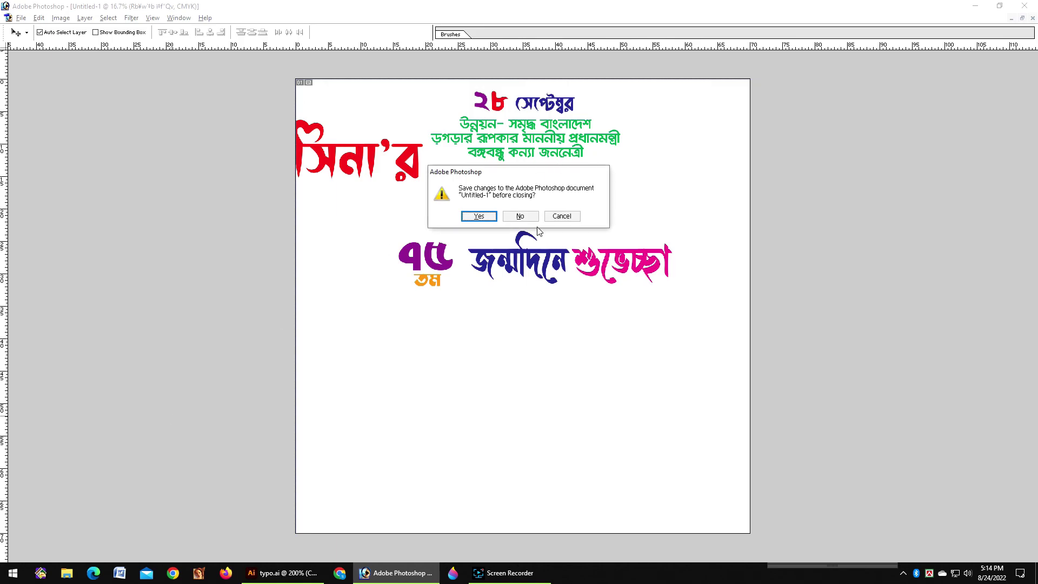